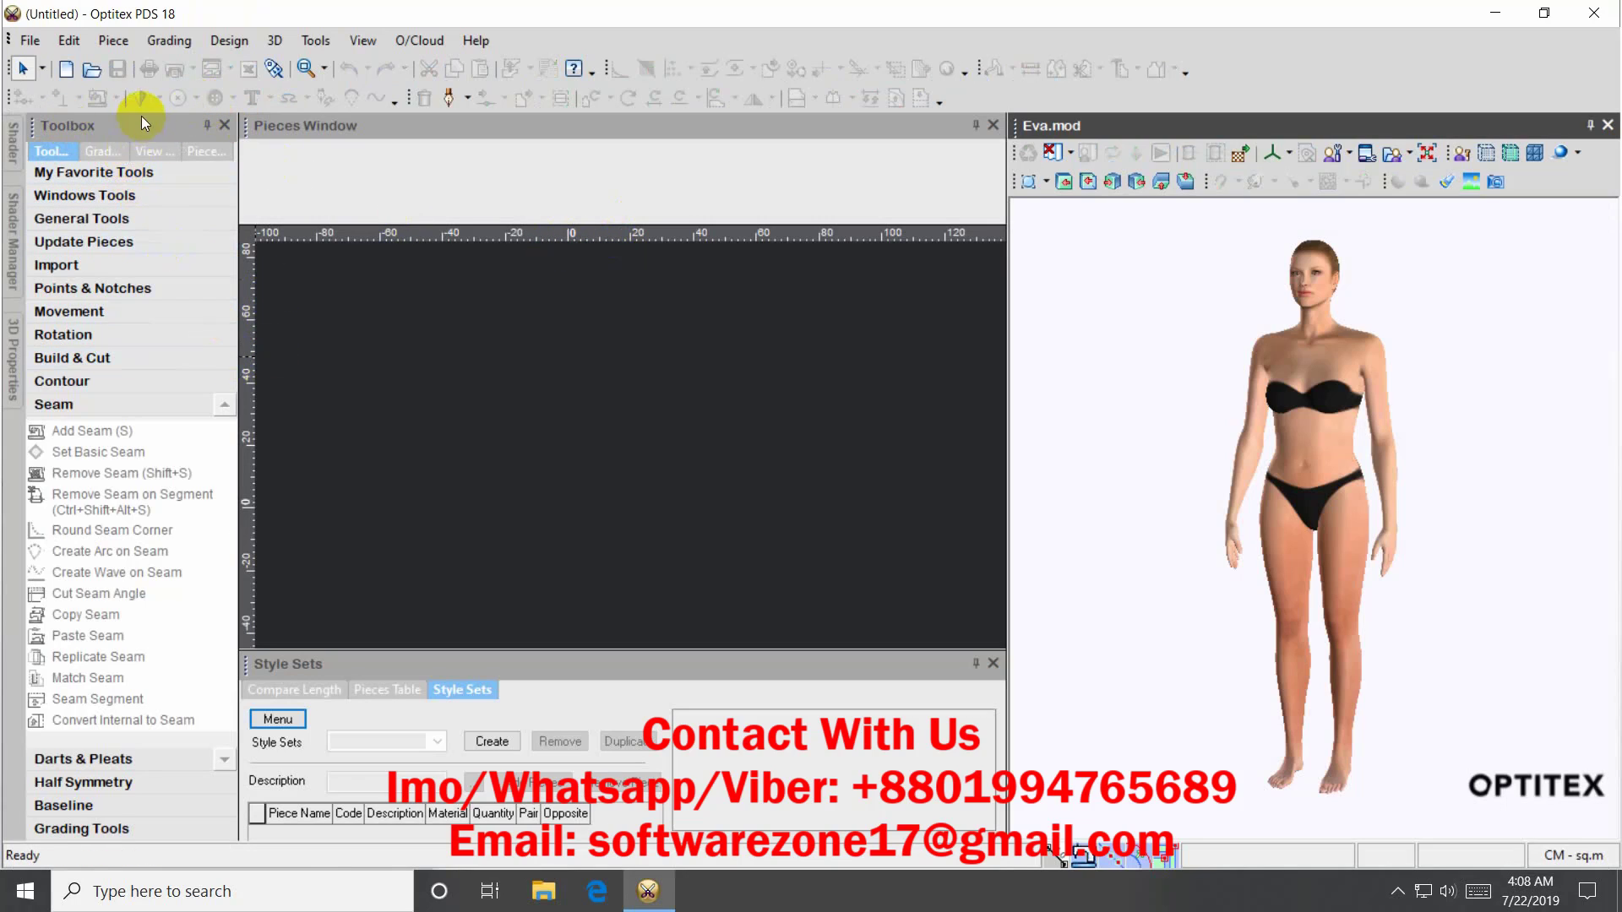
# - Create a rectangular pattern piece named Piece, 30 long by 20 wide
pyautogui.rightClick(548, 379)
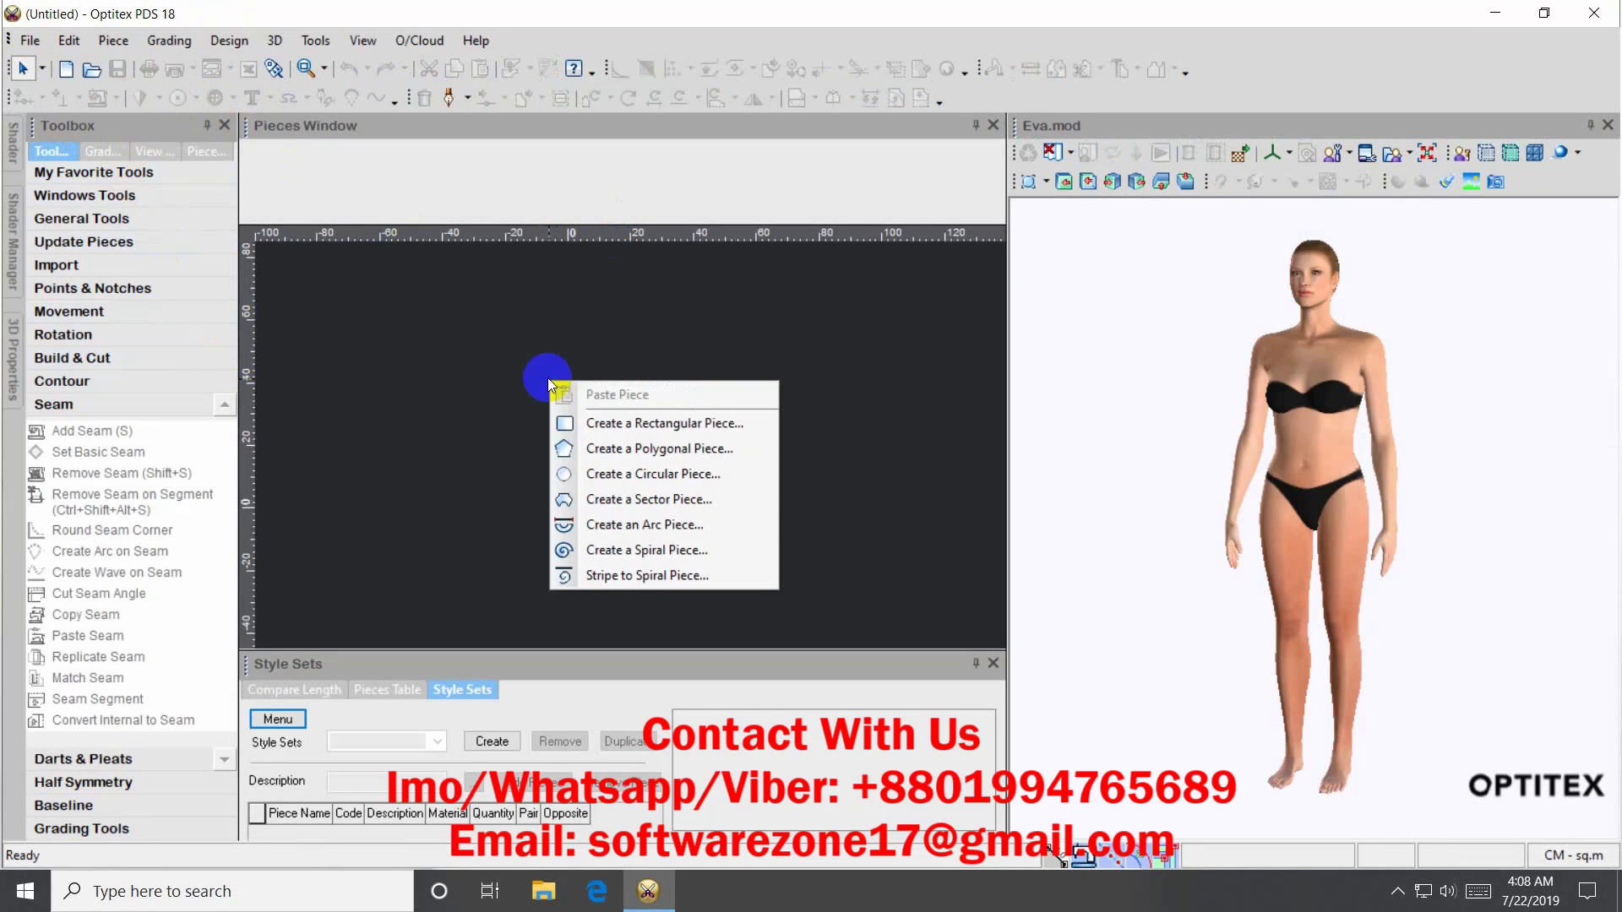
pyautogui.click(662, 422)
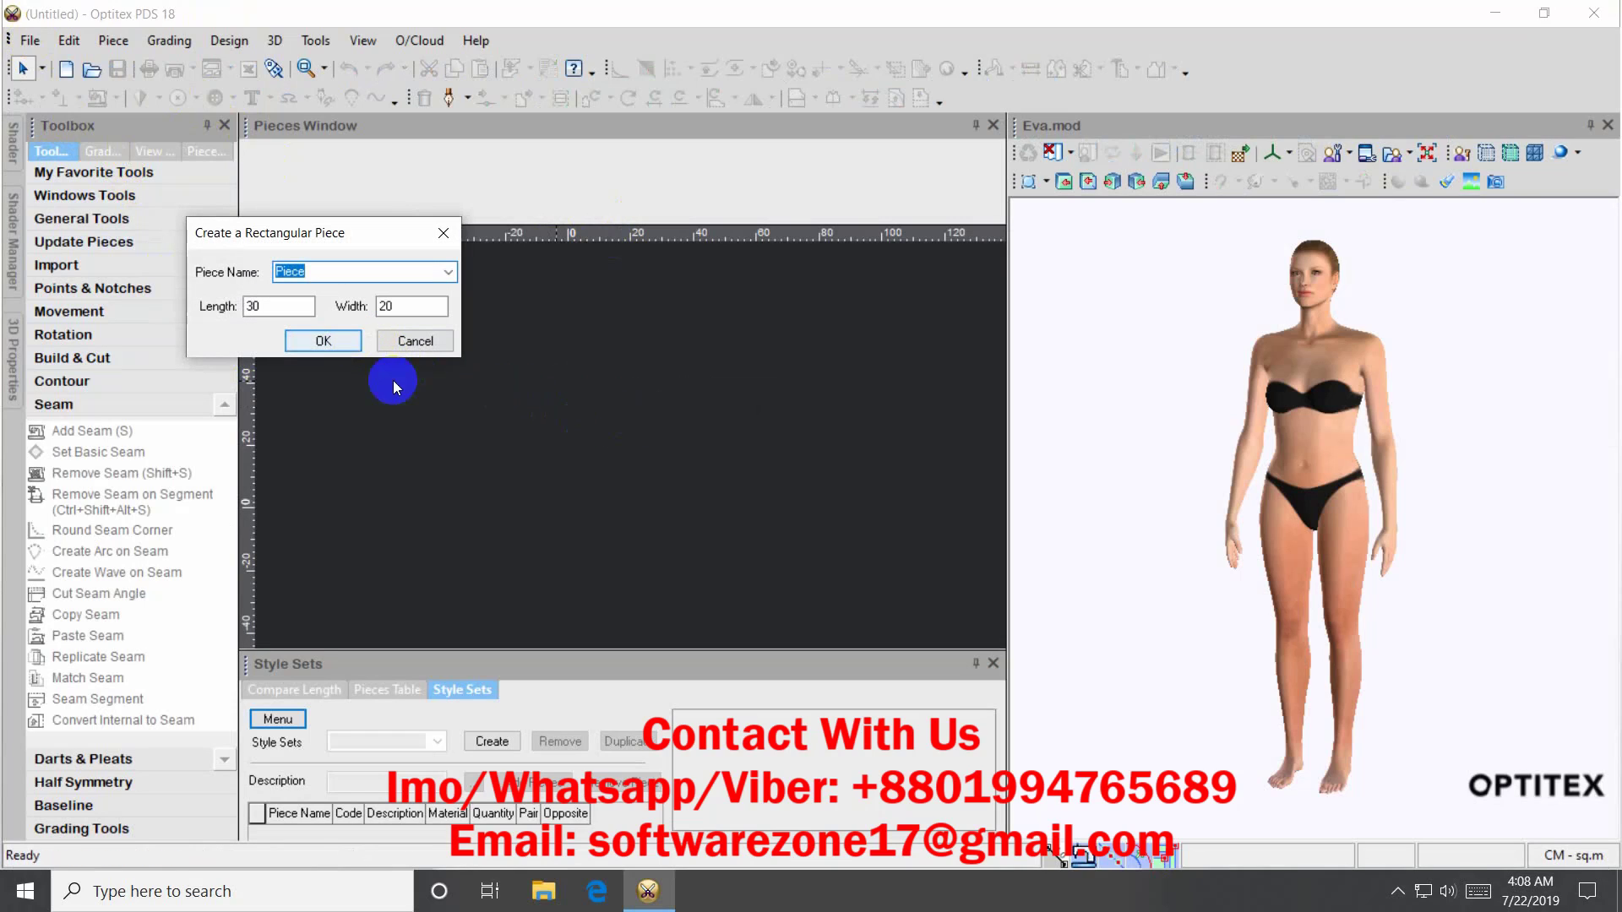
pyautogui.click(328, 340)
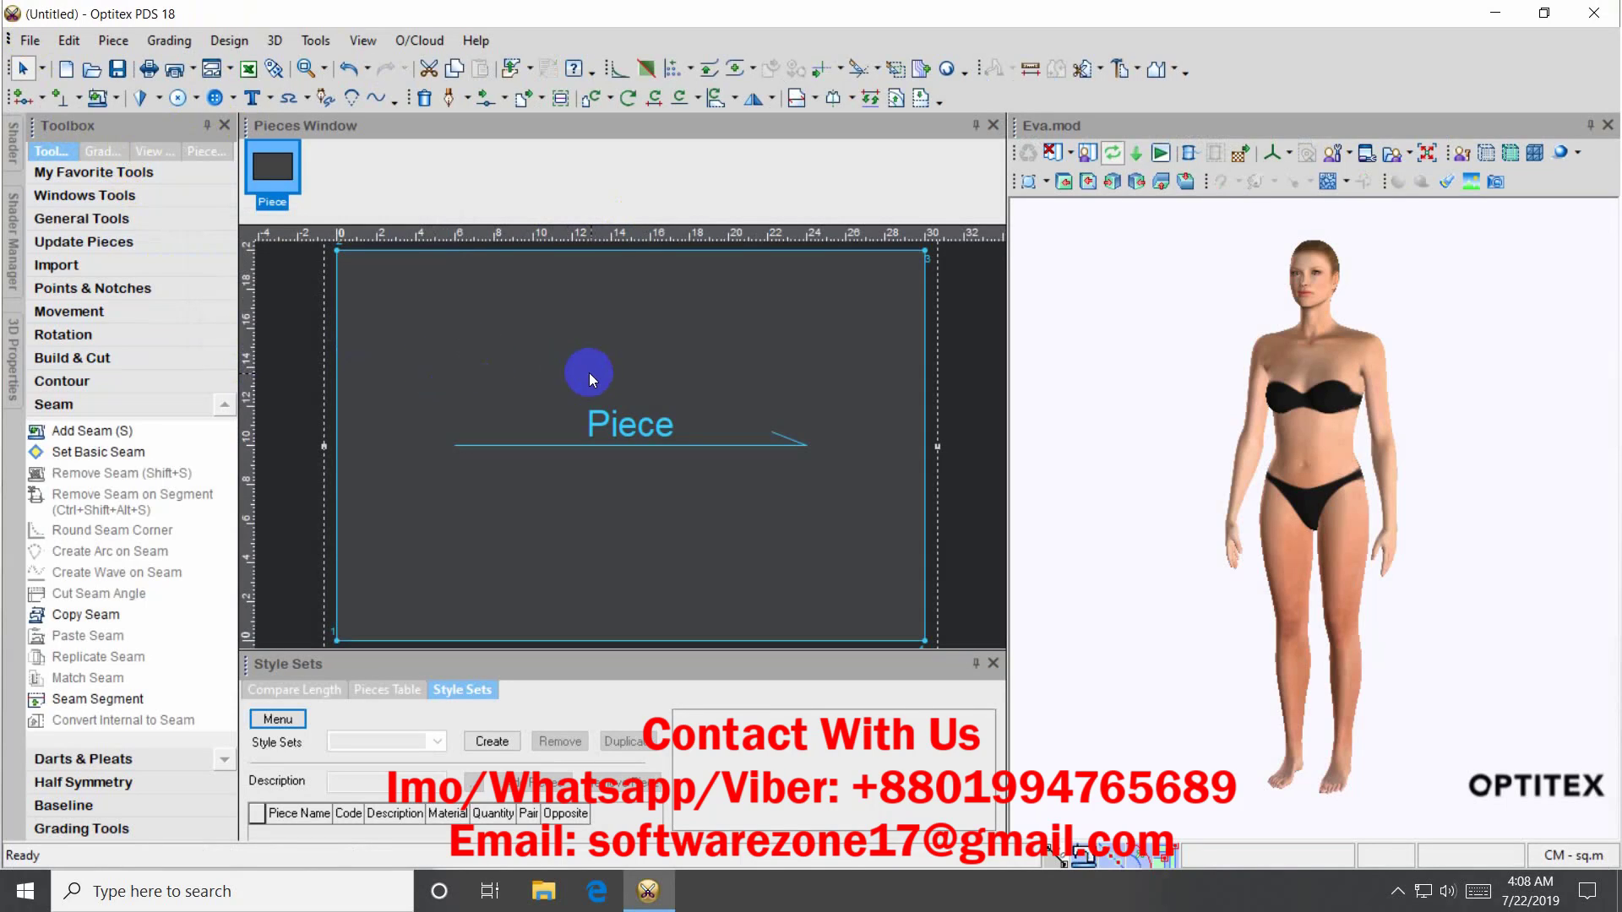
pyautogui.click(475, 39)
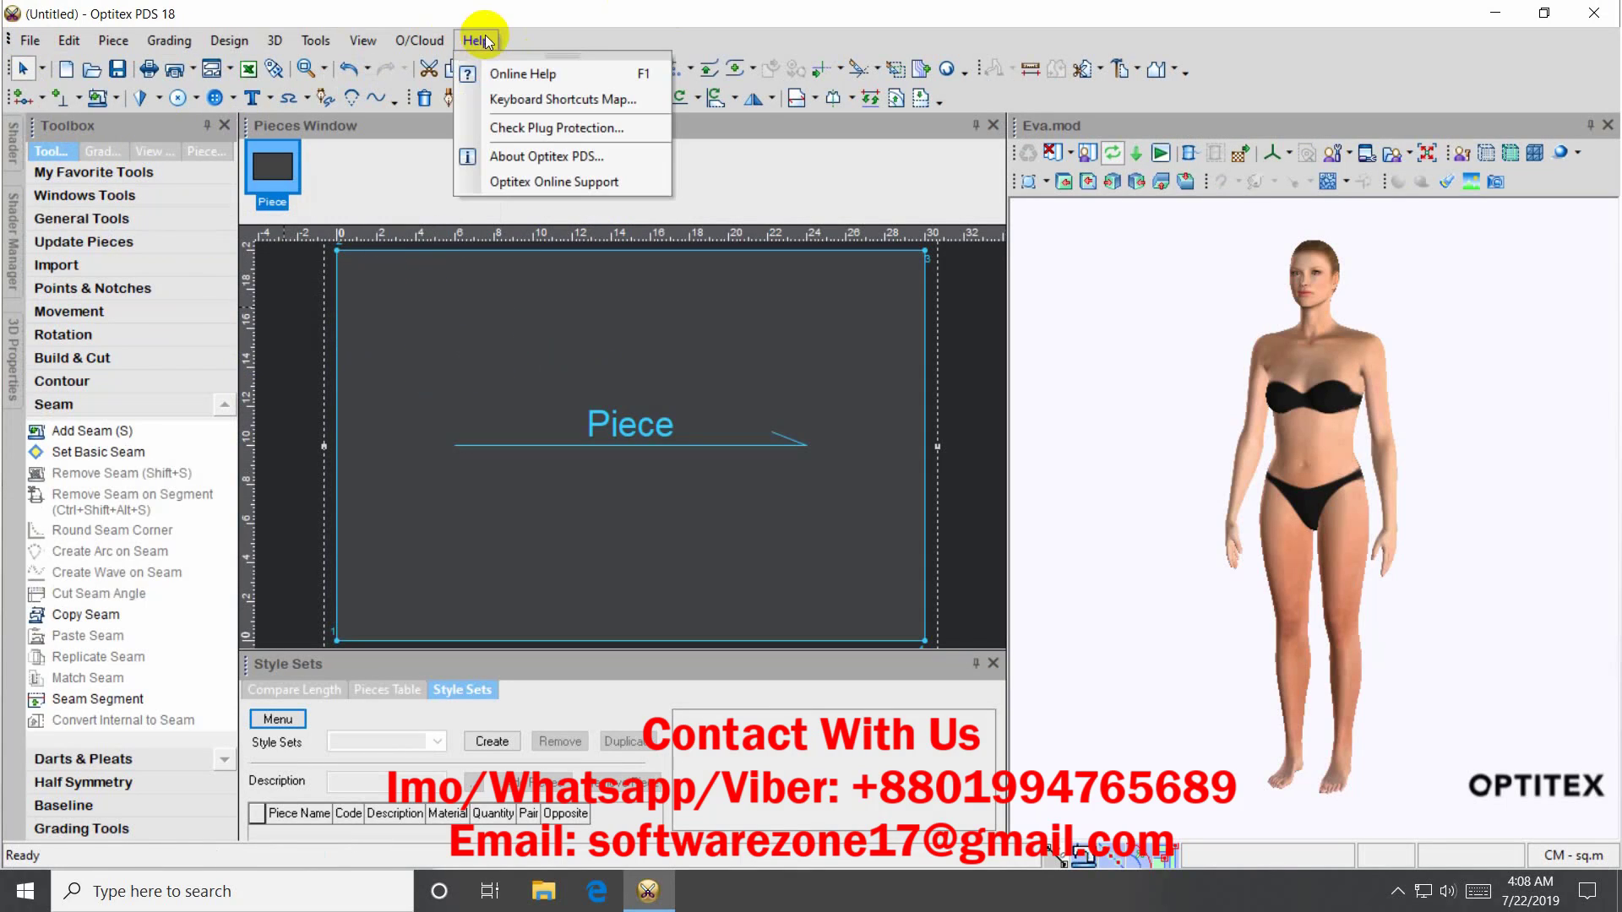
pyautogui.click(545, 156)
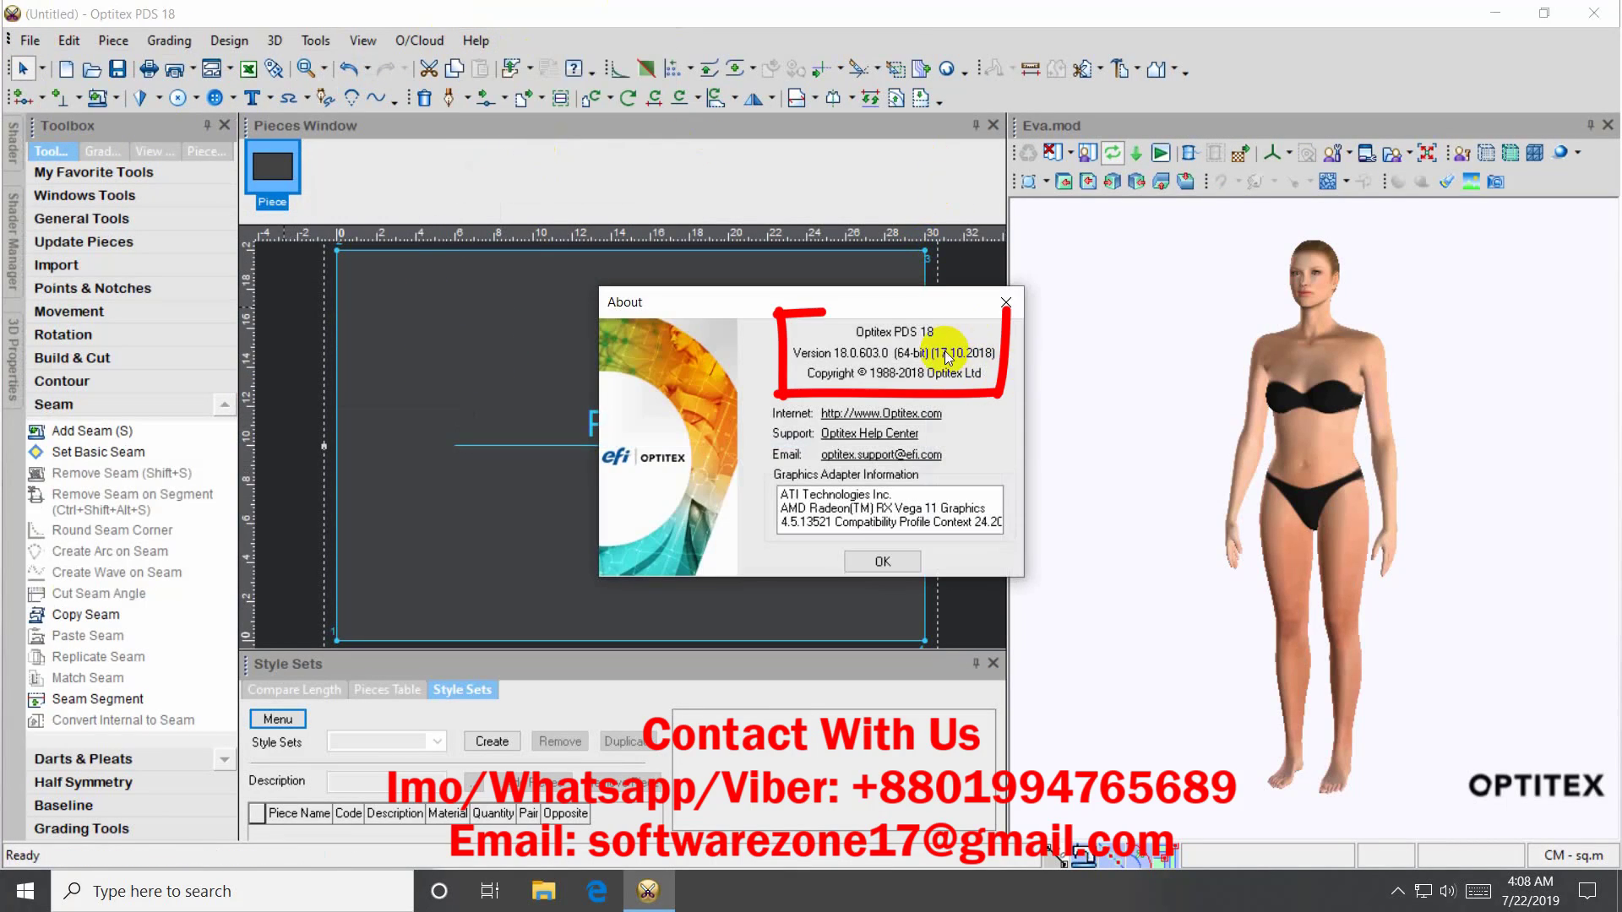
pyautogui.click(885, 562)
pyautogui.click(475, 40)
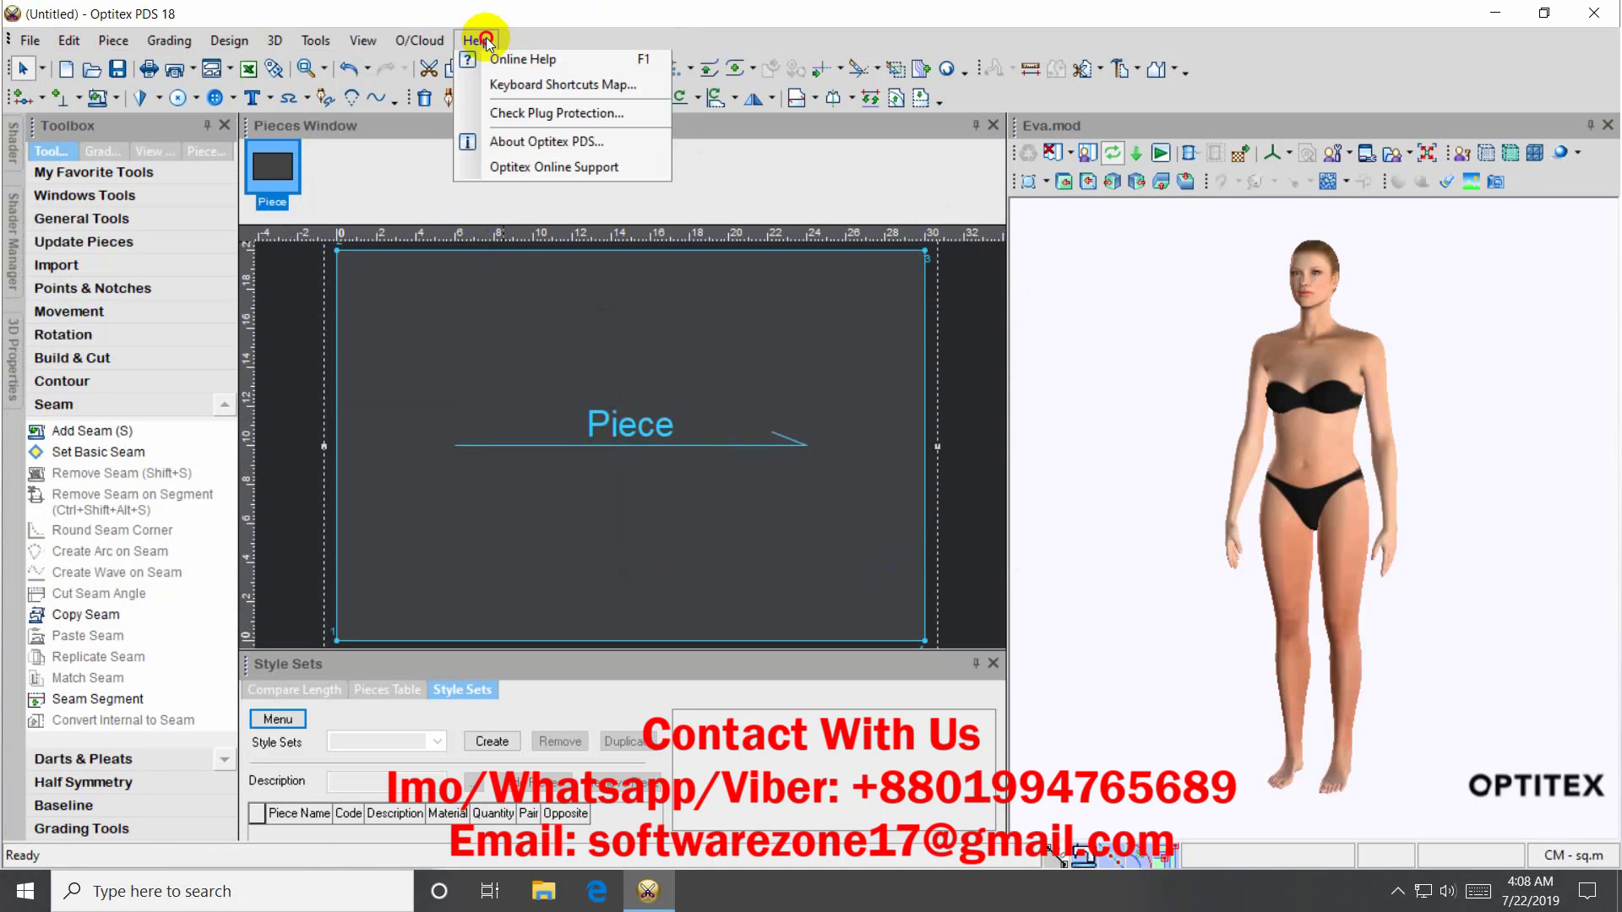
pyautogui.click(515, 128)
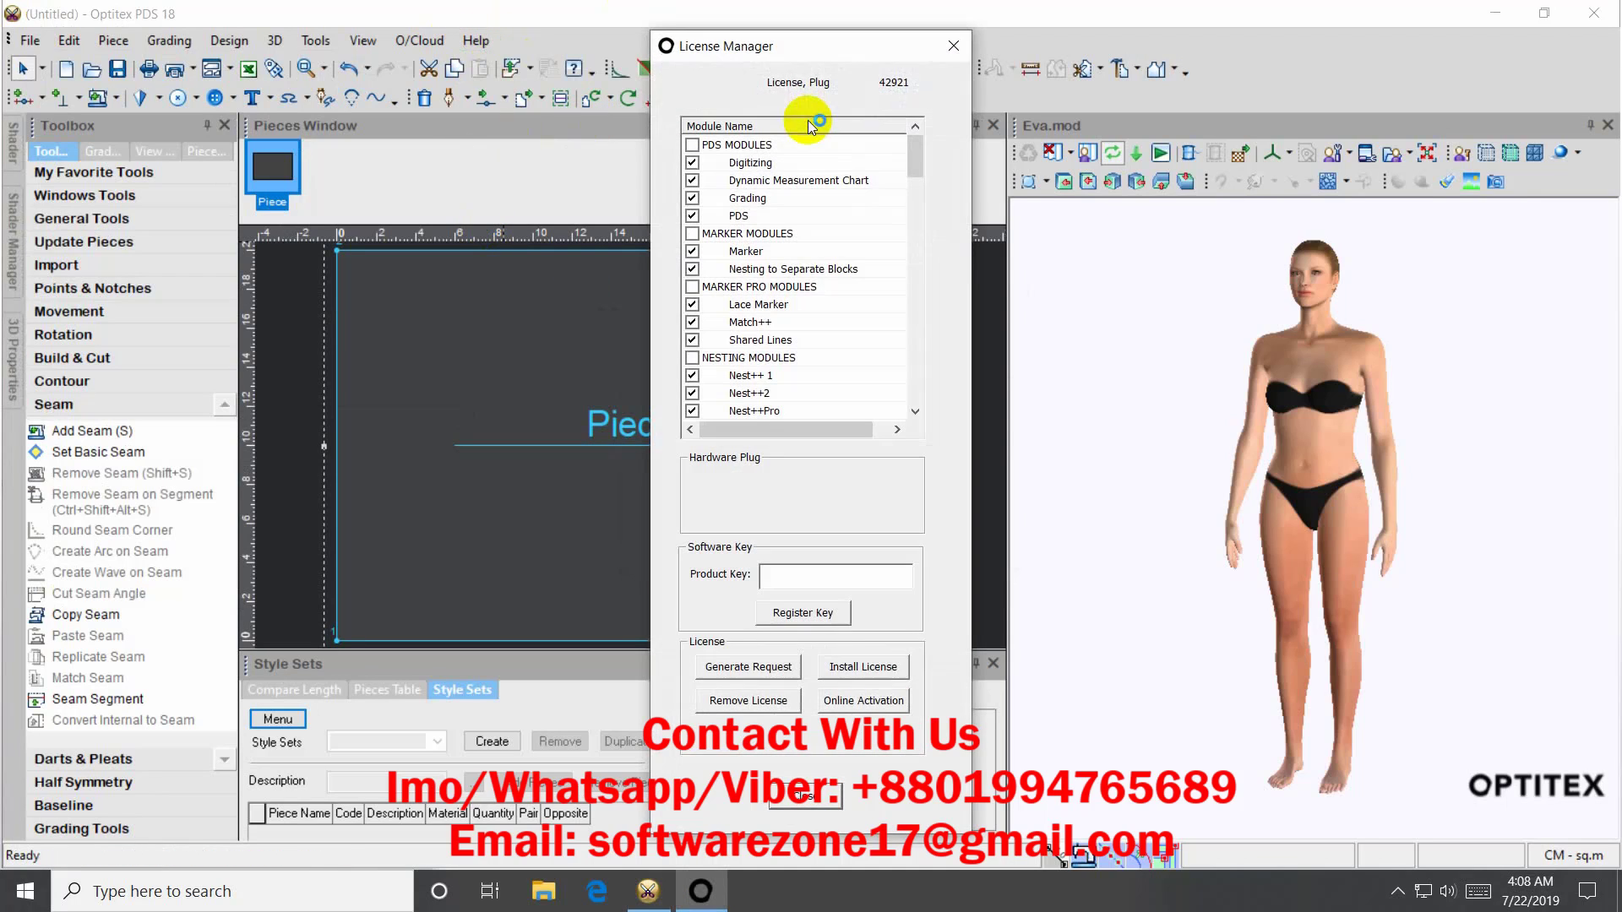
pyautogui.moveTo(911, 159); pyautogui.dragTo(926, 402)
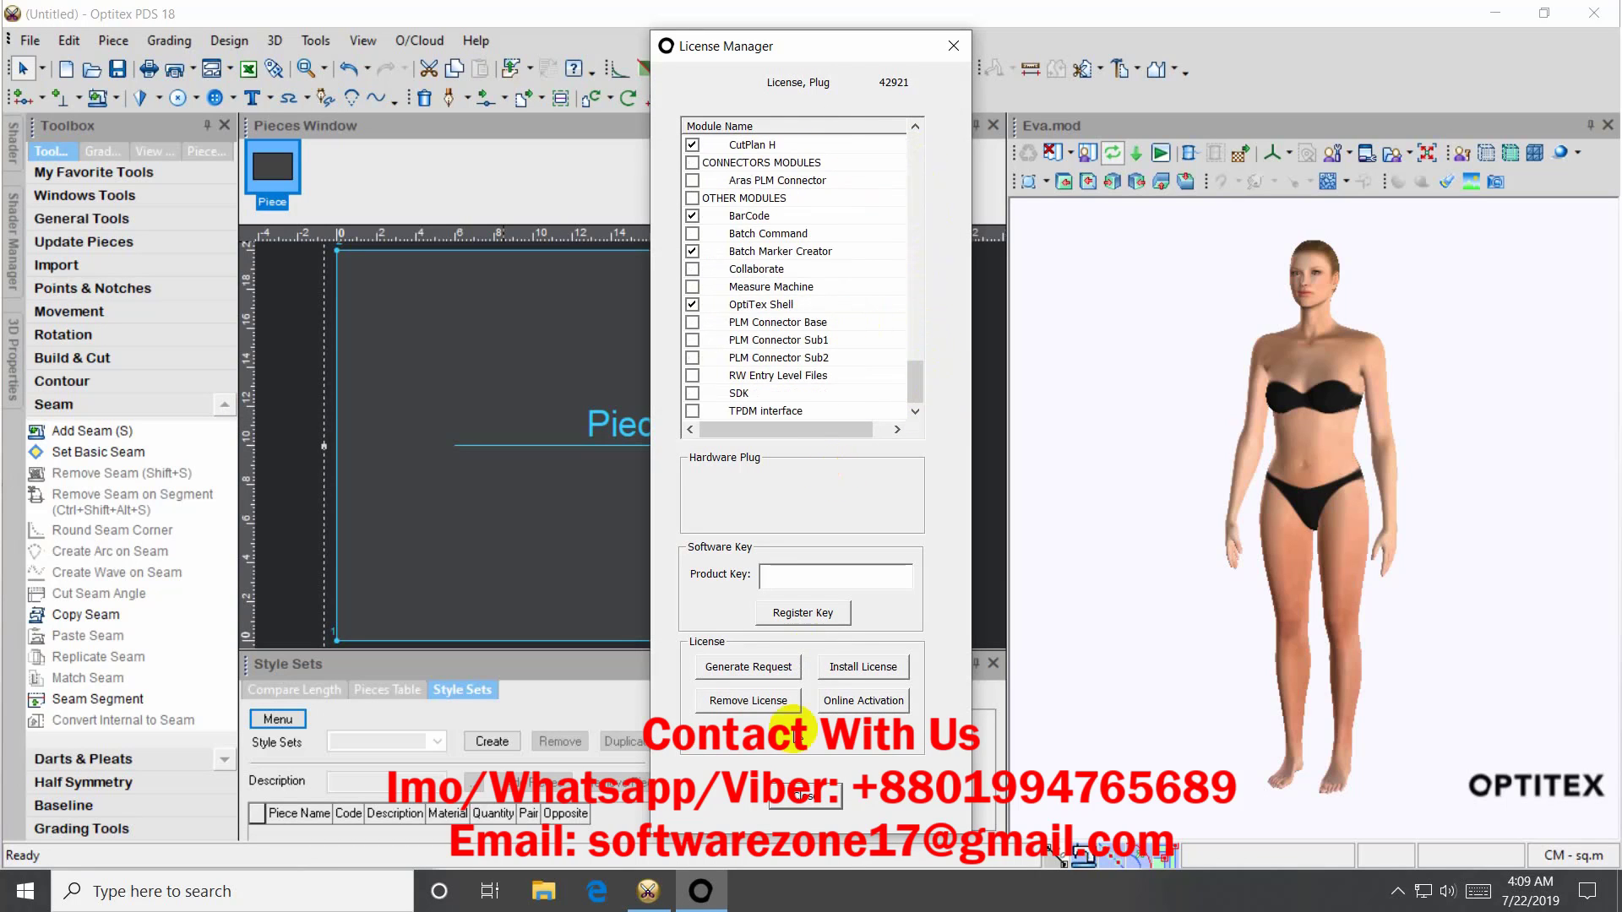
pyautogui.click(801, 807)
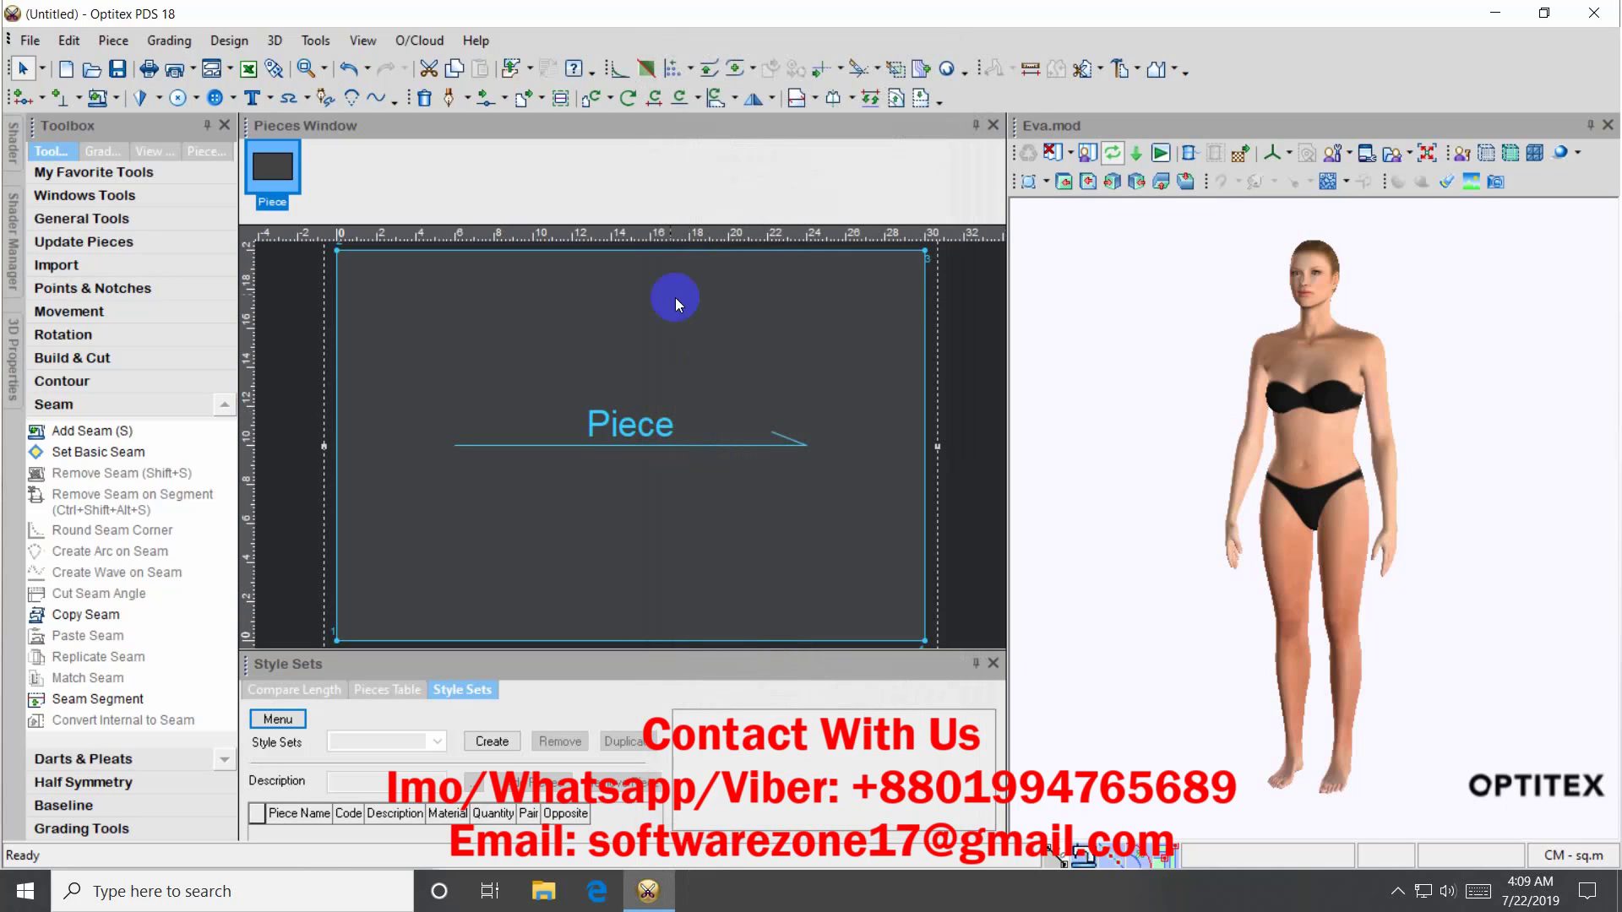
pyautogui.click(25, 41)
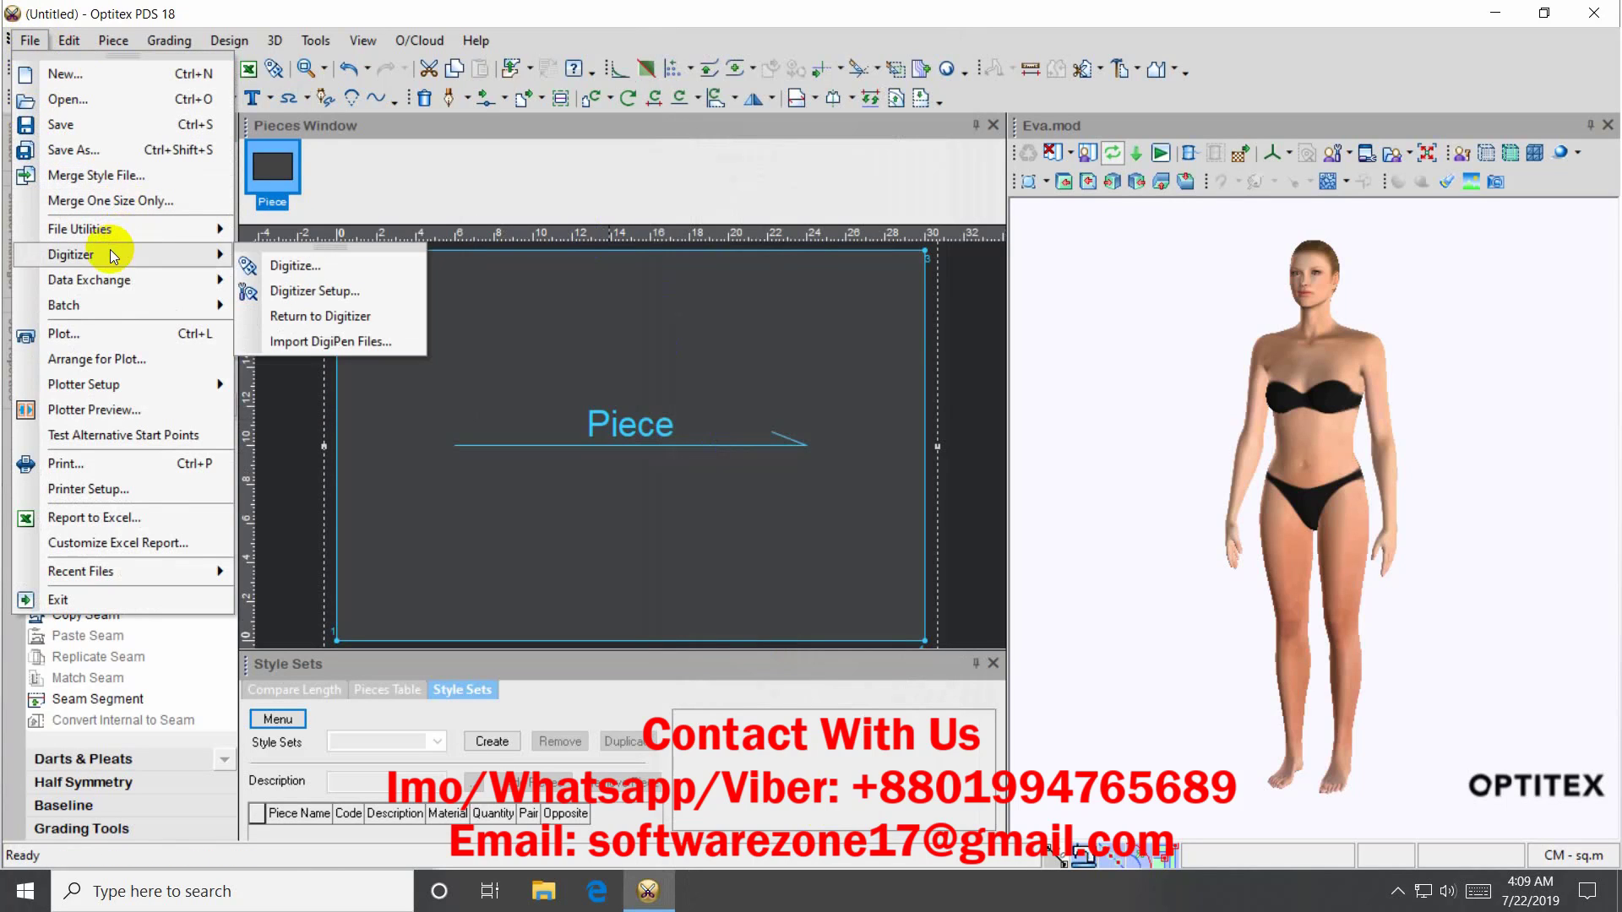
pyautogui.click(354, 287)
pyautogui.click(321, 149)
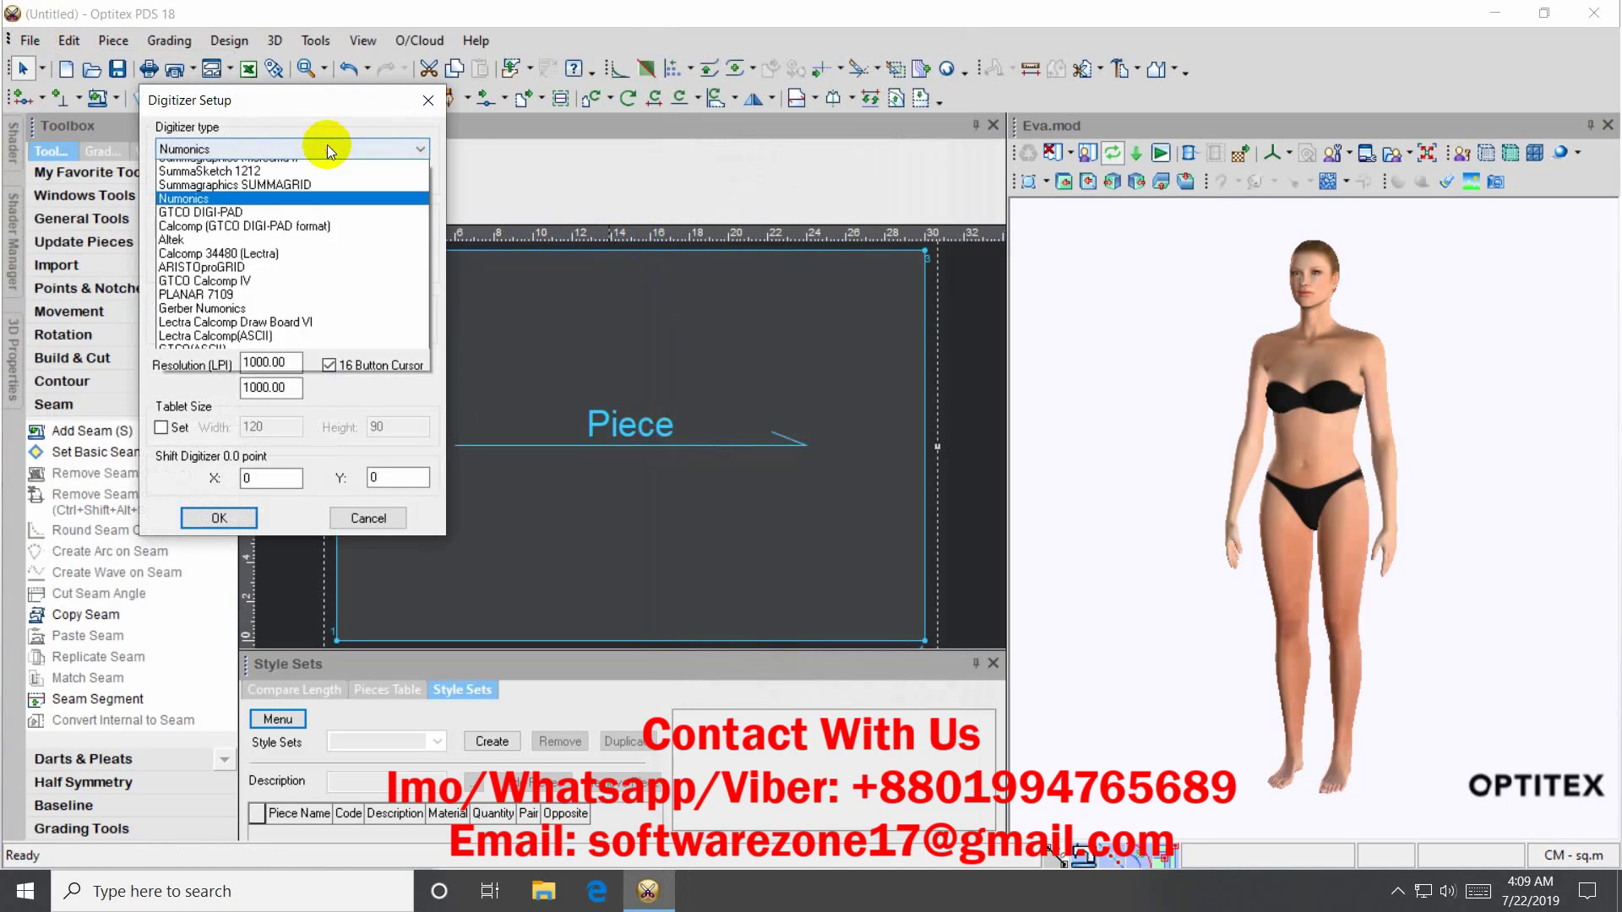
pyautogui.click(392, 521)
pyautogui.click(29, 40)
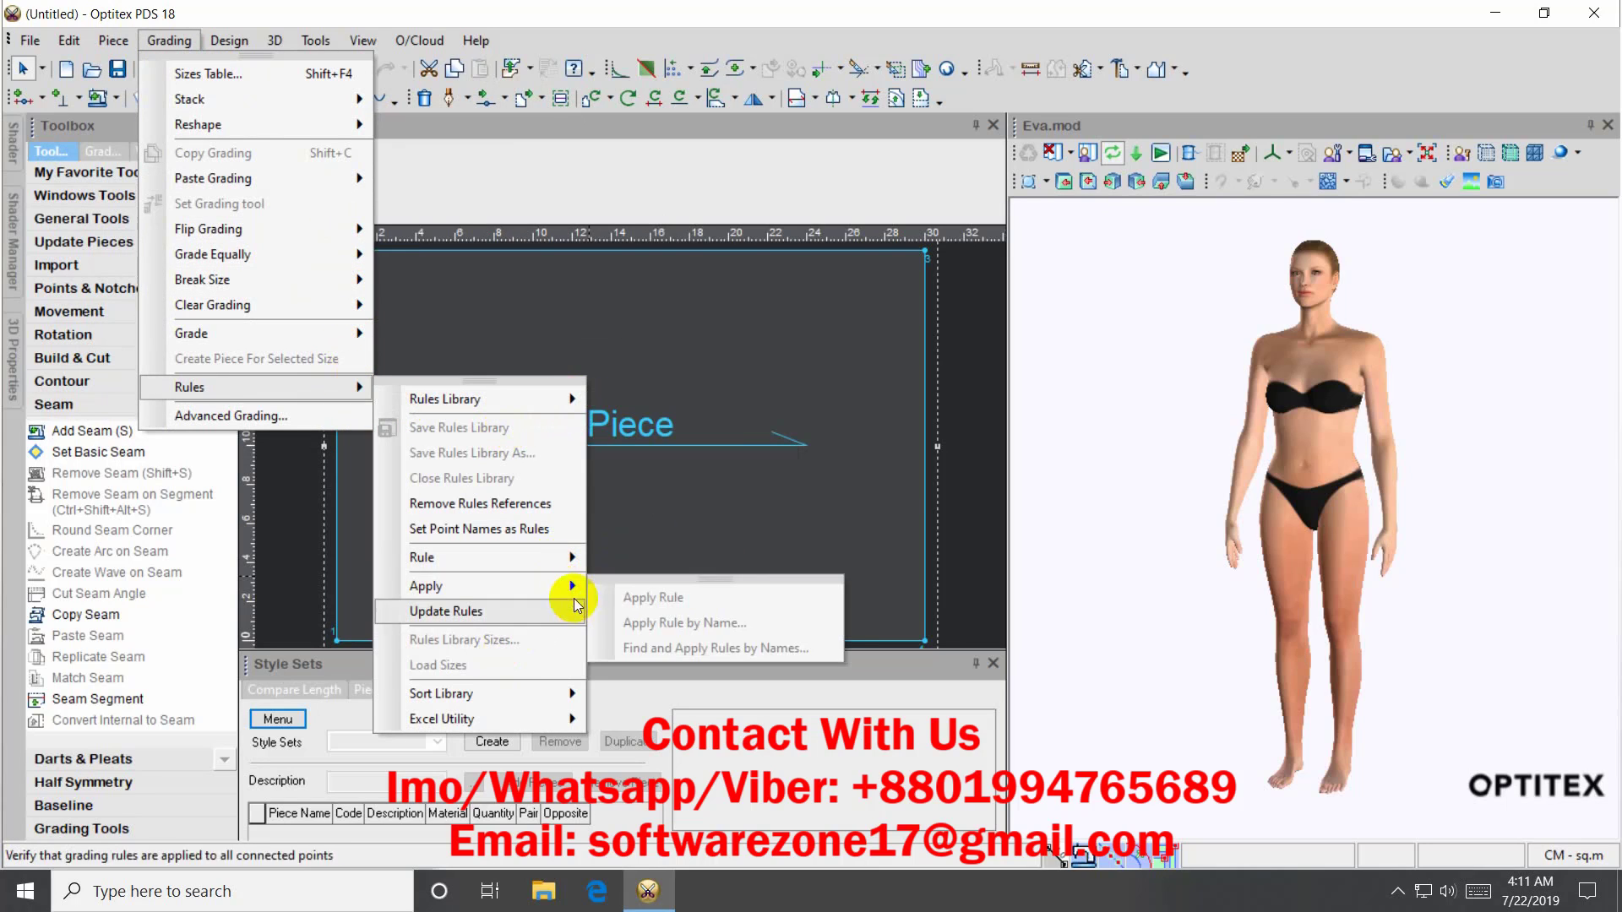
pyautogui.moveTo(475, 40)
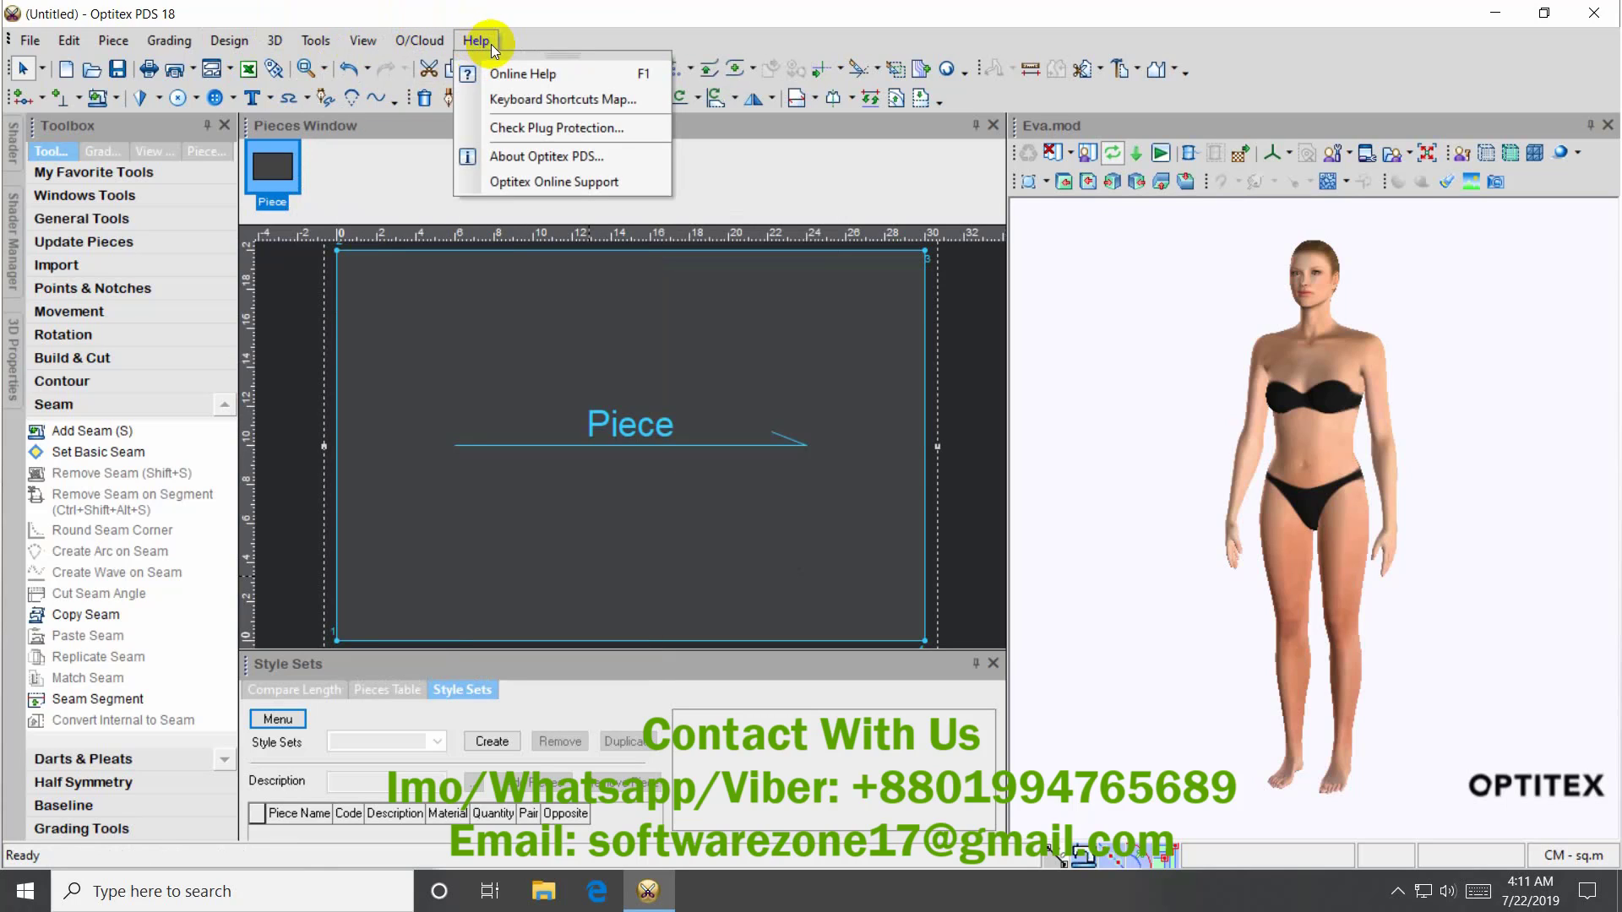
# - Start opening a pattern file and discard the changes to the untitled piece
pyautogui.click(477, 41)
pyautogui.click(90, 69)
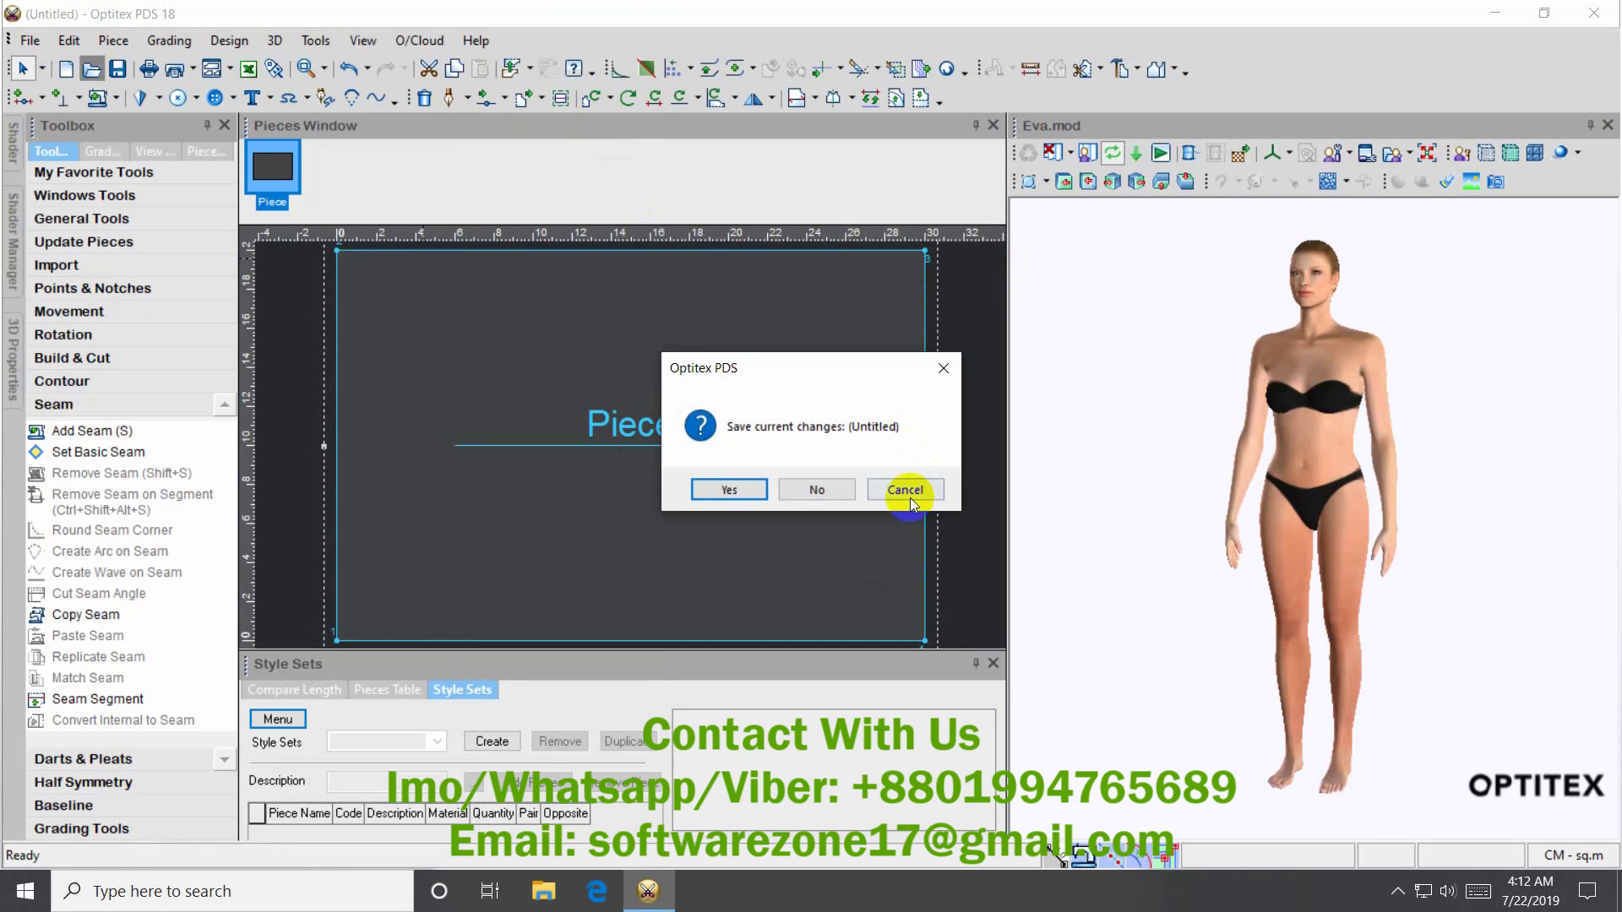
pyautogui.click(817, 490)
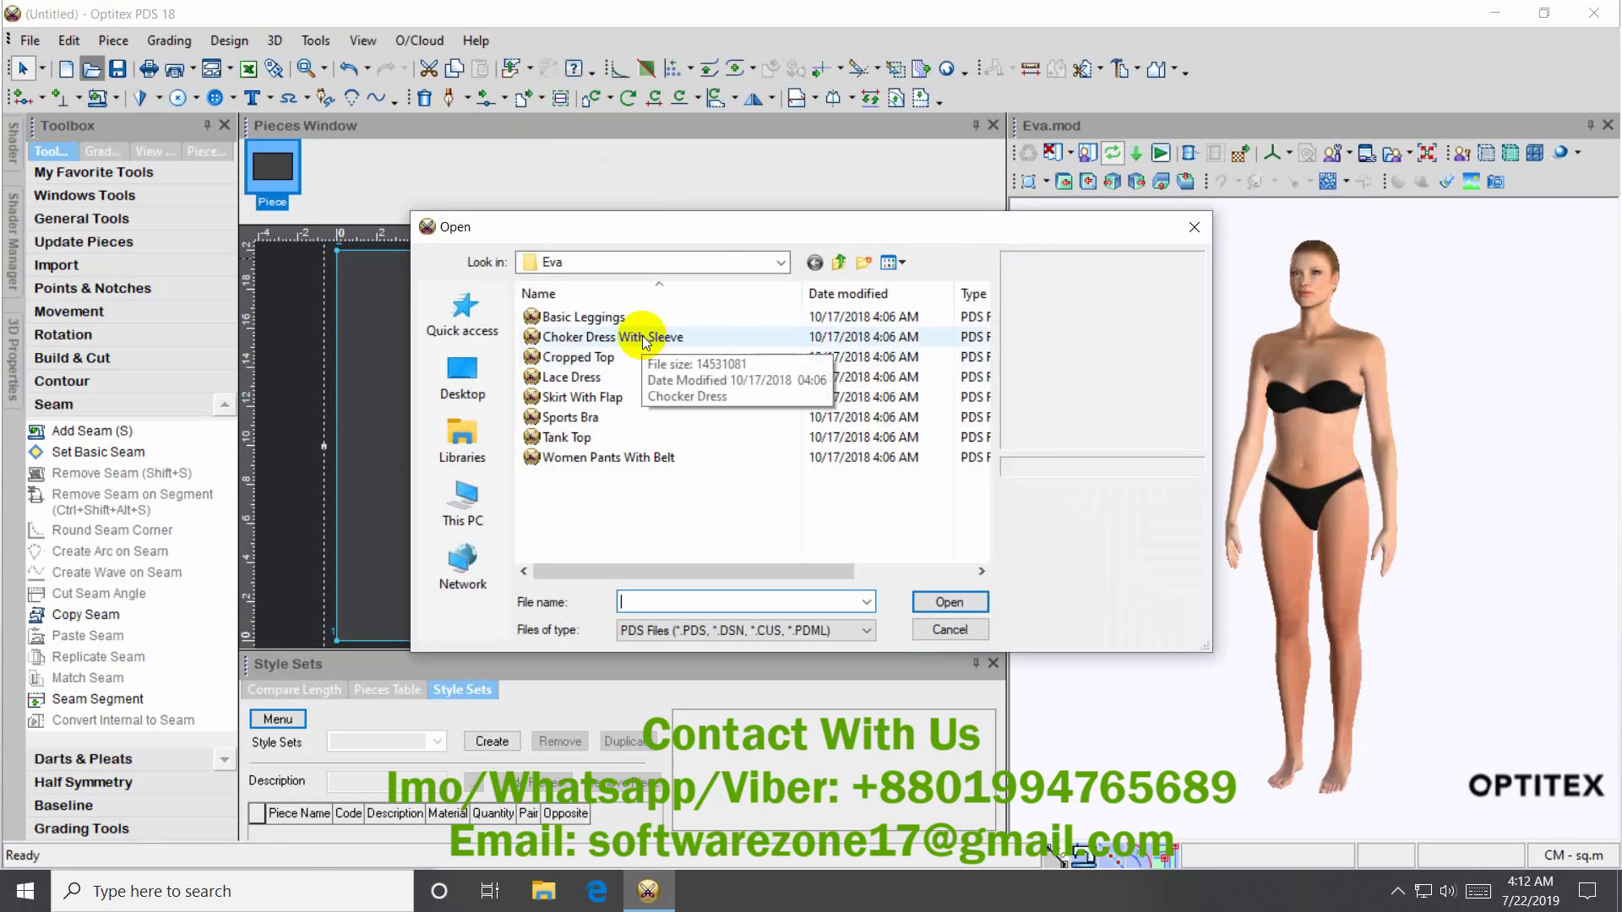
# - Select Cropped Top in the Eva folder and open it
pyautogui.click(586, 357)
pyautogui.click(581, 317)
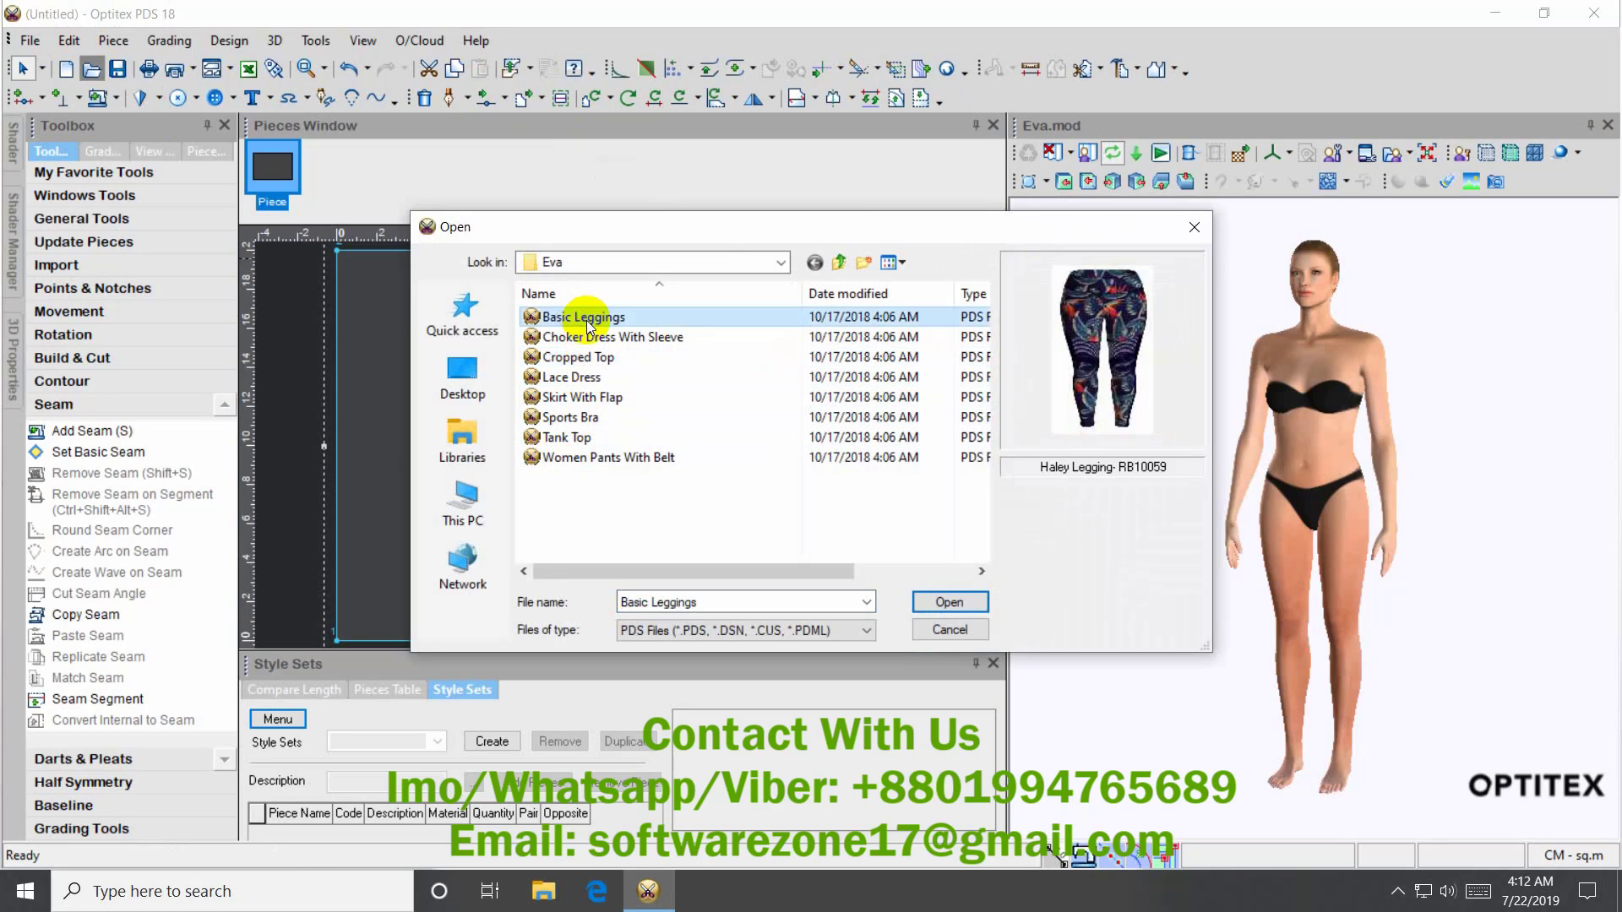
pyautogui.press('Down')
pyautogui.press('Down')
pyautogui.press('Down')
pyautogui.press('Down')
pyautogui.press('Down')
pyautogui.press('Down')
pyautogui.press('Up')
pyautogui.press('Up')
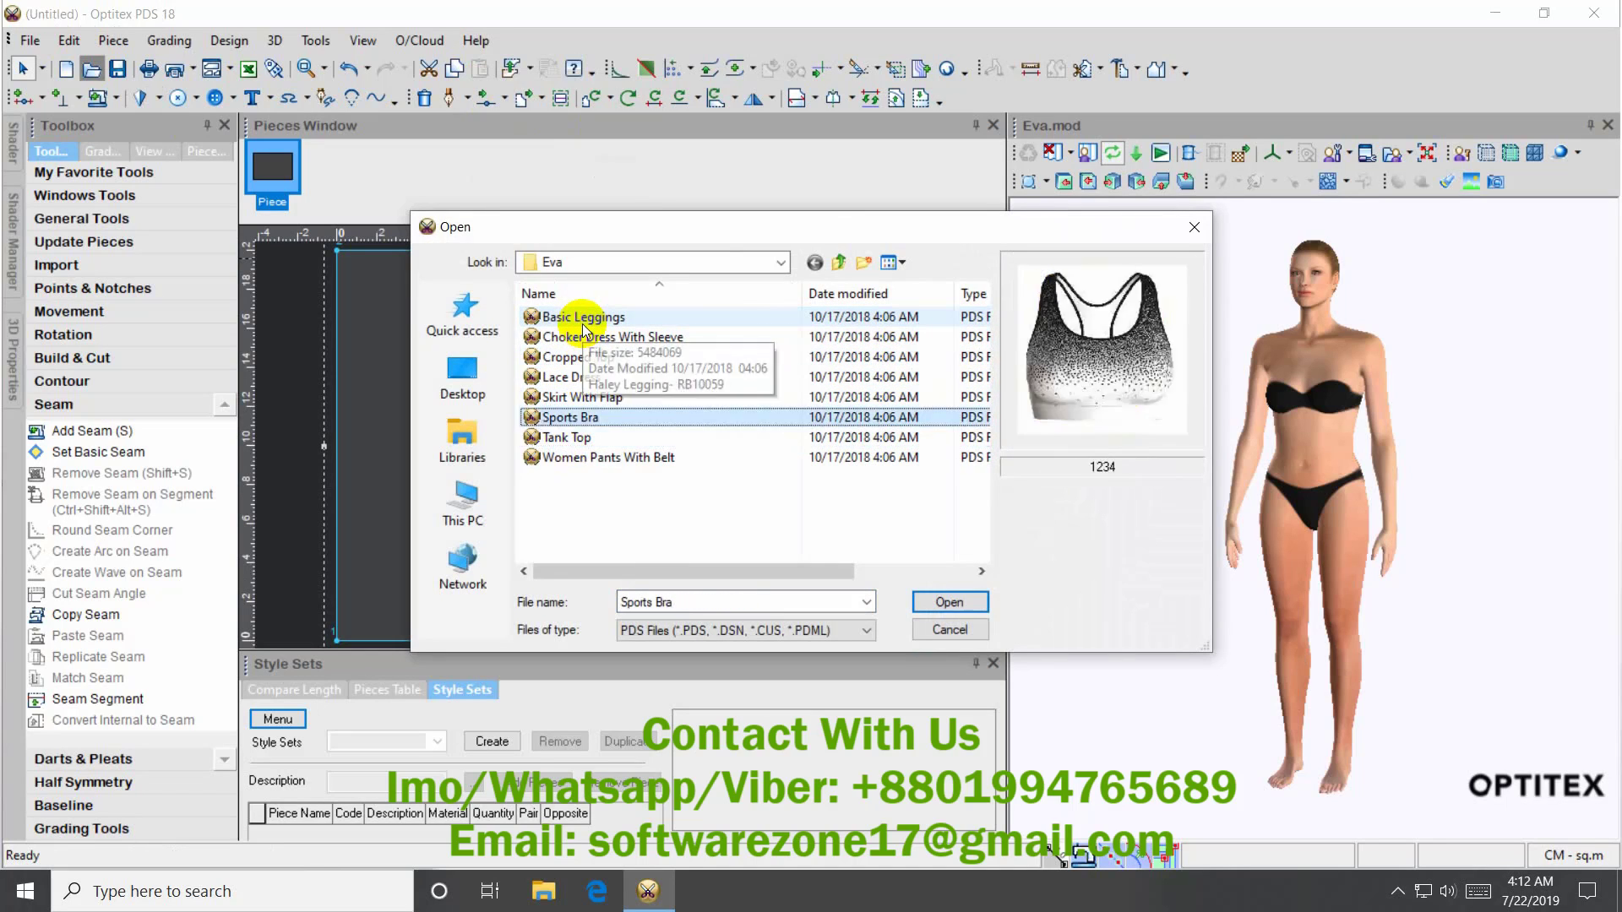
pyautogui.press('Up')
pyautogui.press('Up')
pyautogui.press('Up')
pyautogui.press('Return')
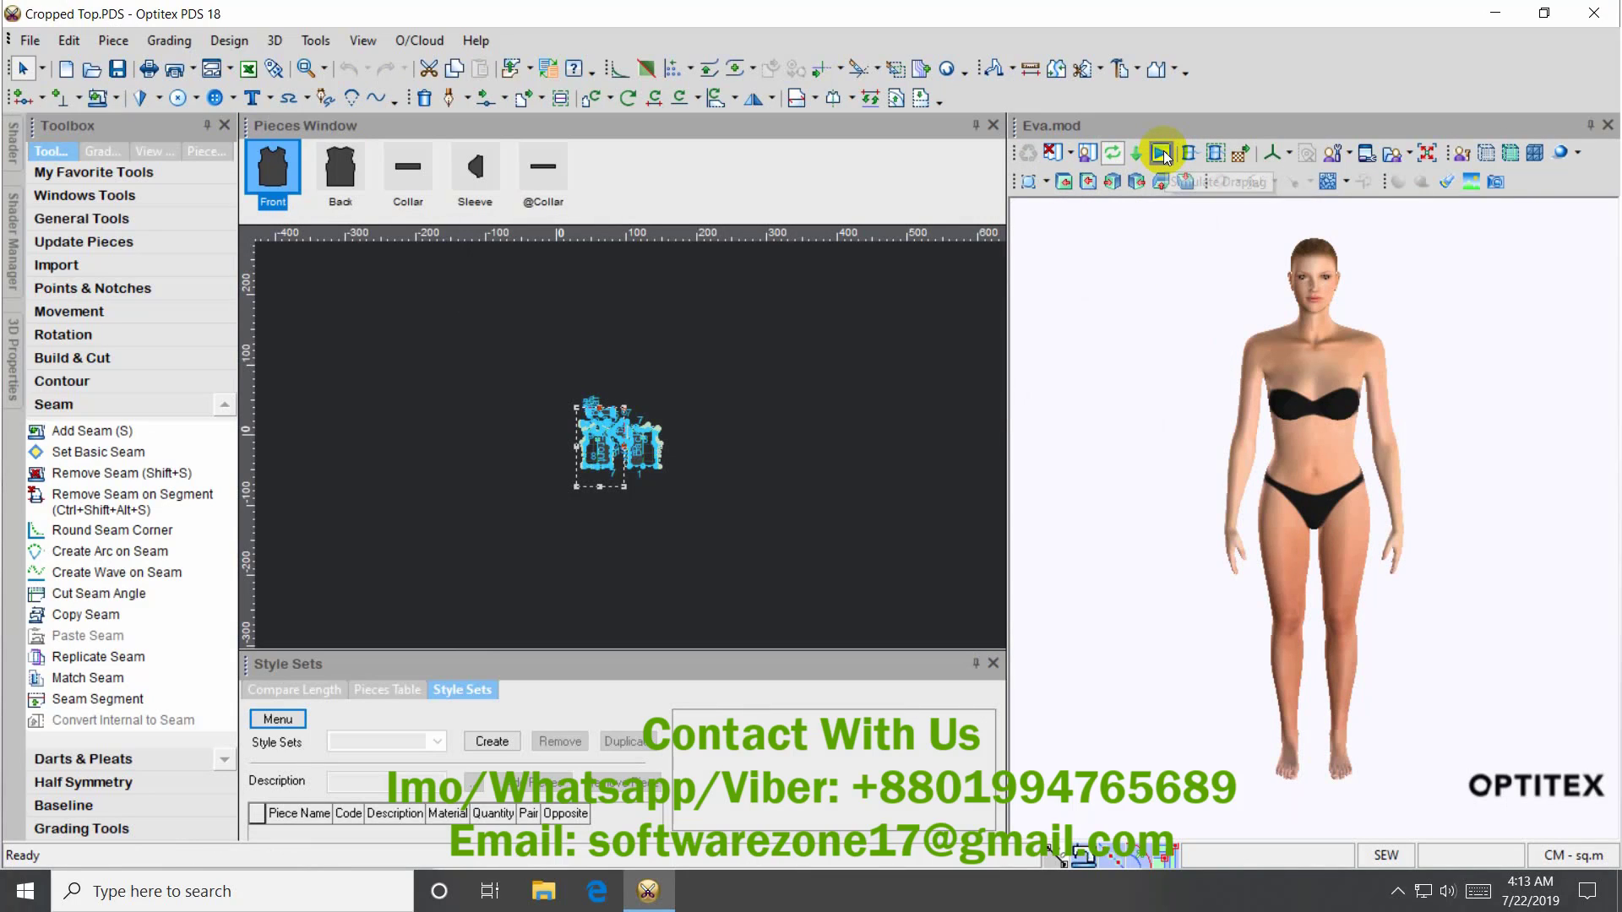
# - Drape the Cropped Top on the Eva avatar, inspect it, and review the model properties
pyautogui.click(1162, 155)
pyautogui.moveTo(1354, 405)
pyautogui.mouseDown()
pyautogui.moveTo(1352, 419)
pyautogui.moveTo(1380, 405)
pyautogui.moveTo(1333, 362)
pyautogui.moveTo(1211, 397)
pyautogui.moveTo(1579, 253)
pyautogui.moveTo(995, 391)
pyautogui.moveTo(1326, 363)
pyautogui.moveTo(1333, 345)
pyautogui.mouseUp()
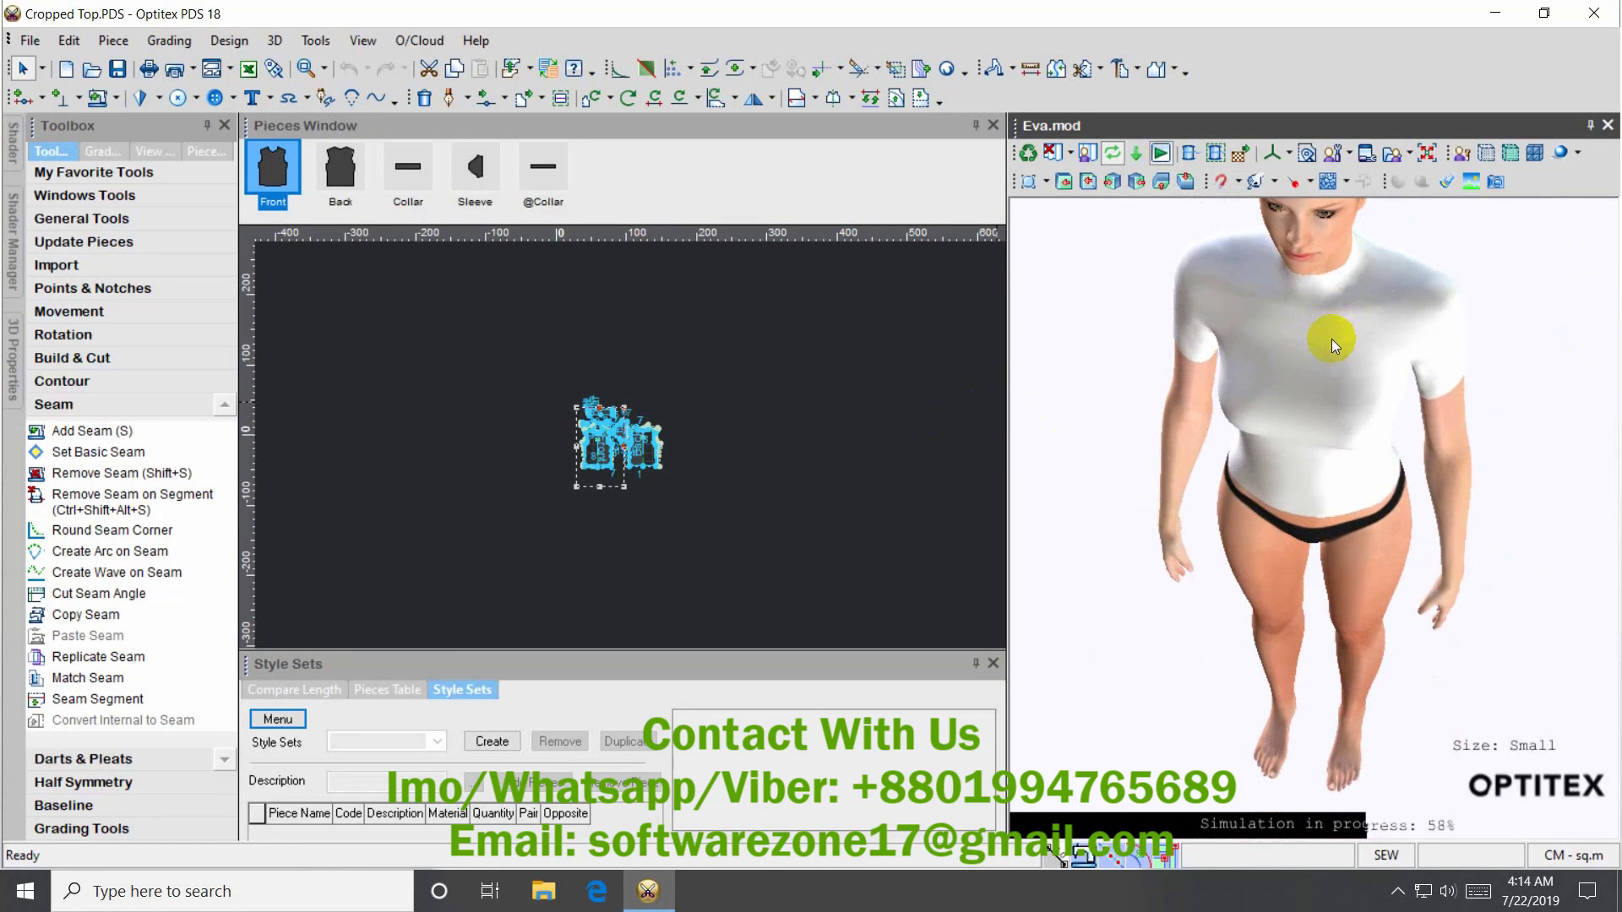
pyautogui.click(1062, 182)
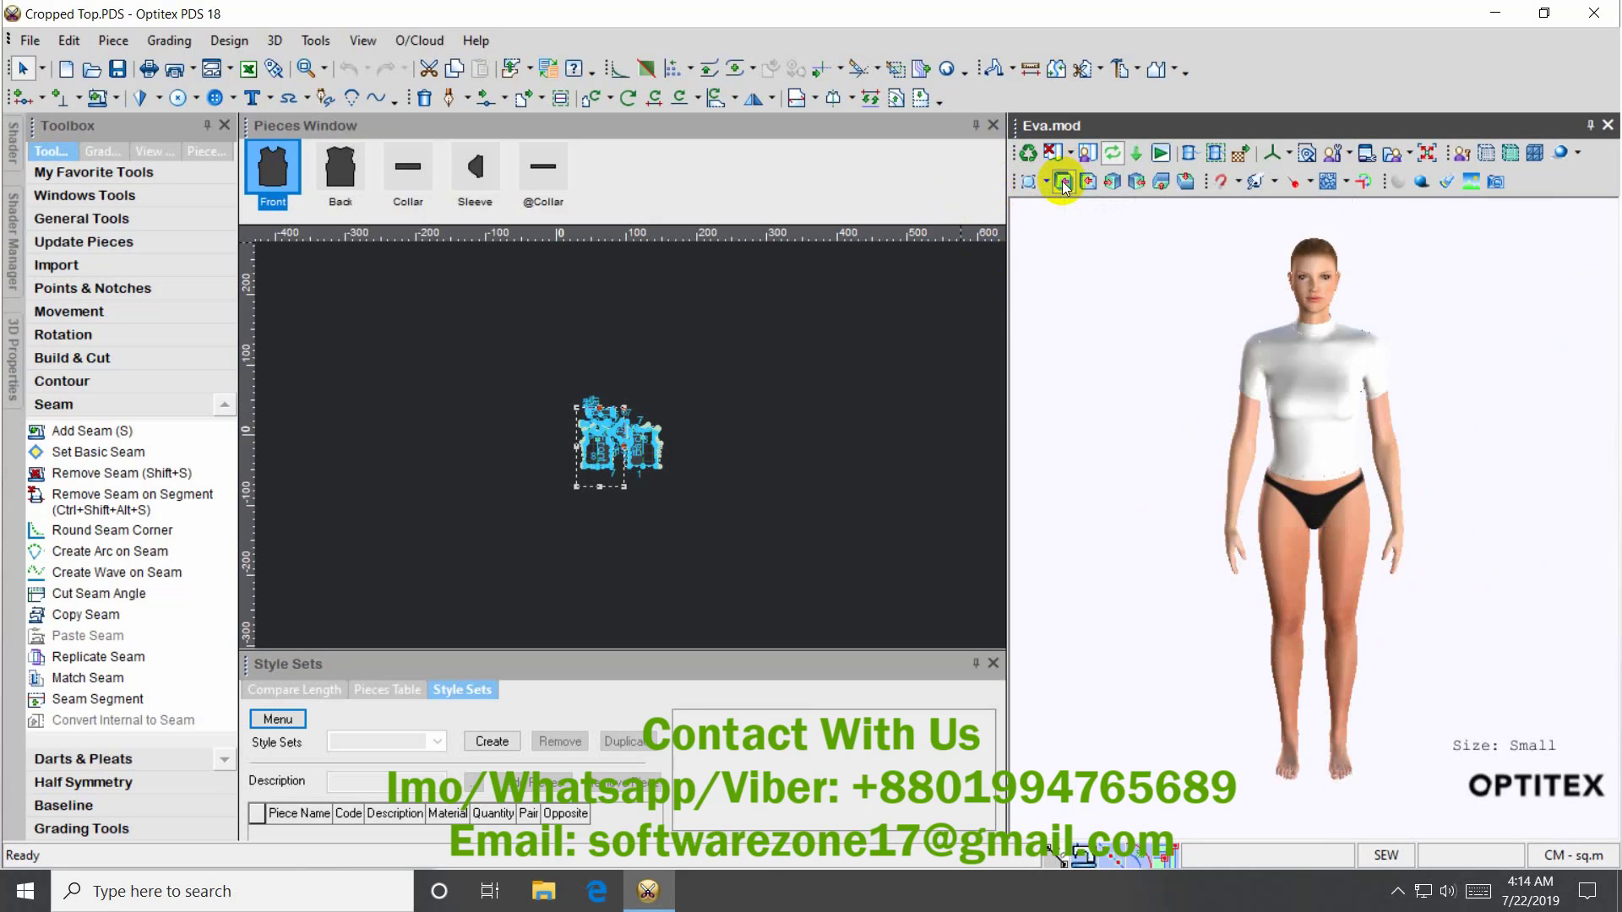
pyautogui.click(1332, 156)
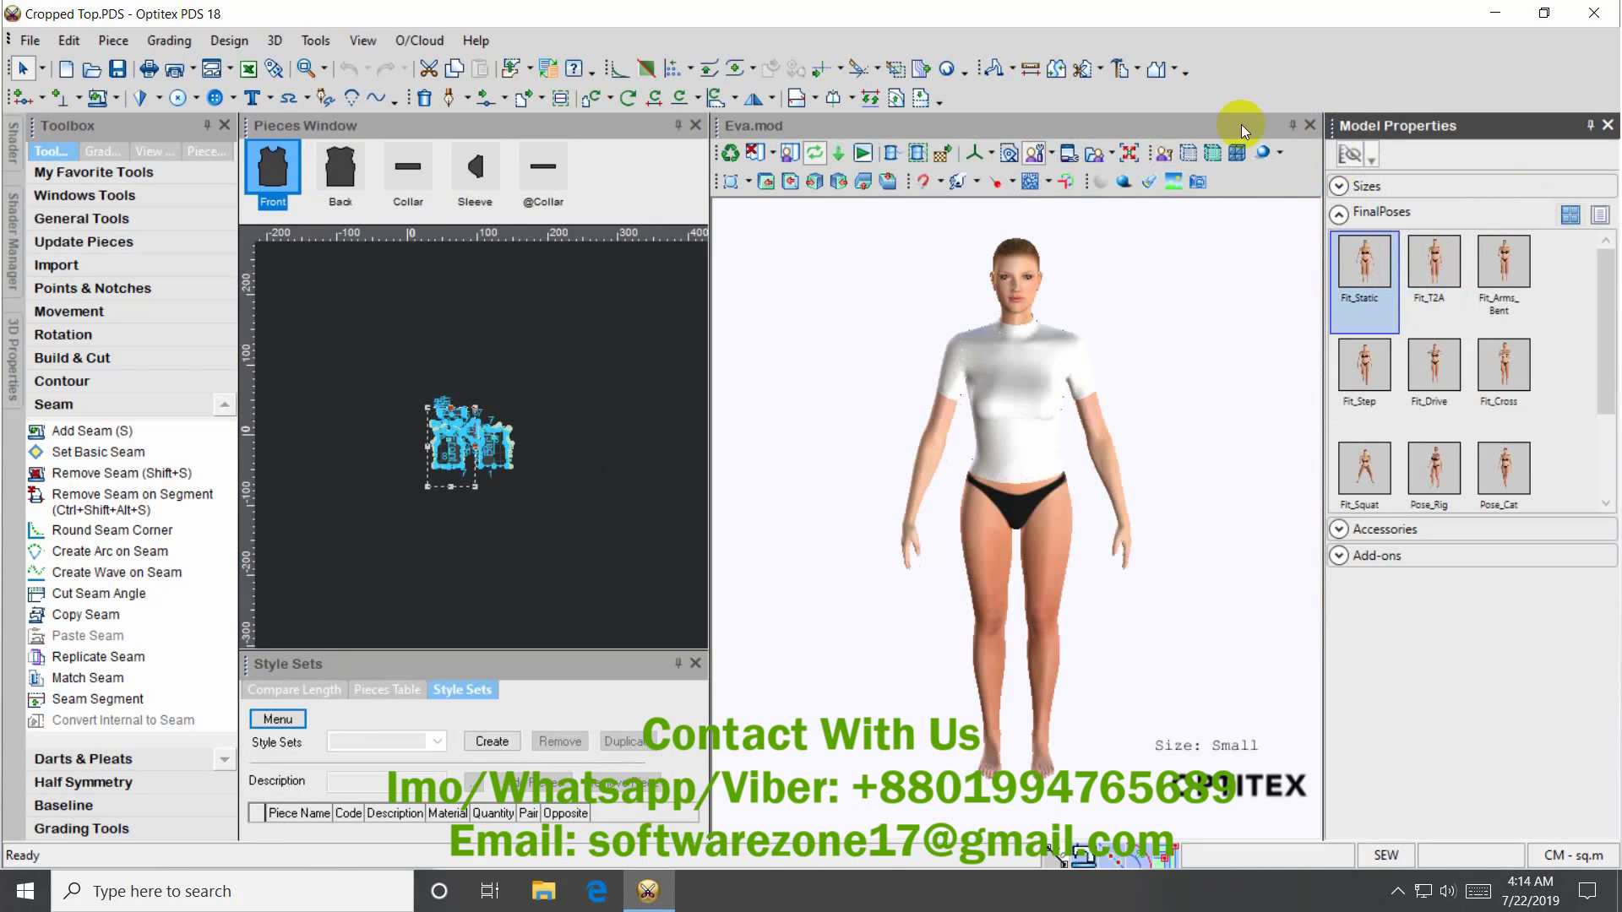
pyautogui.click(1010, 152)
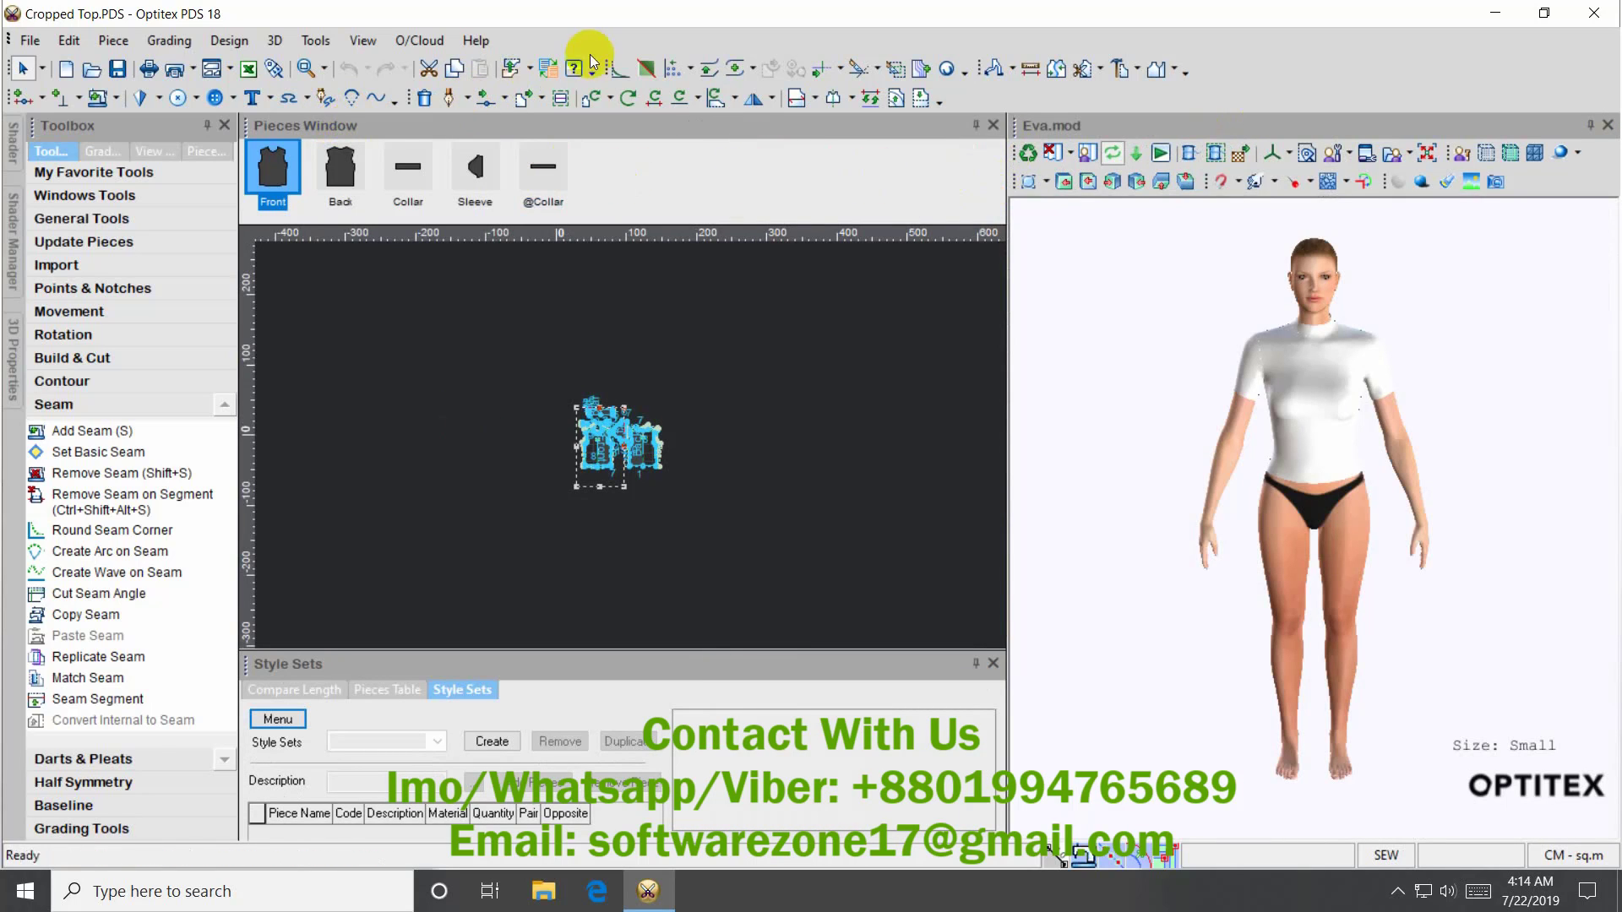
# - Review the PDS version information in the About dialog and close it
pyautogui.click(475, 40)
pyautogui.click(524, 155)
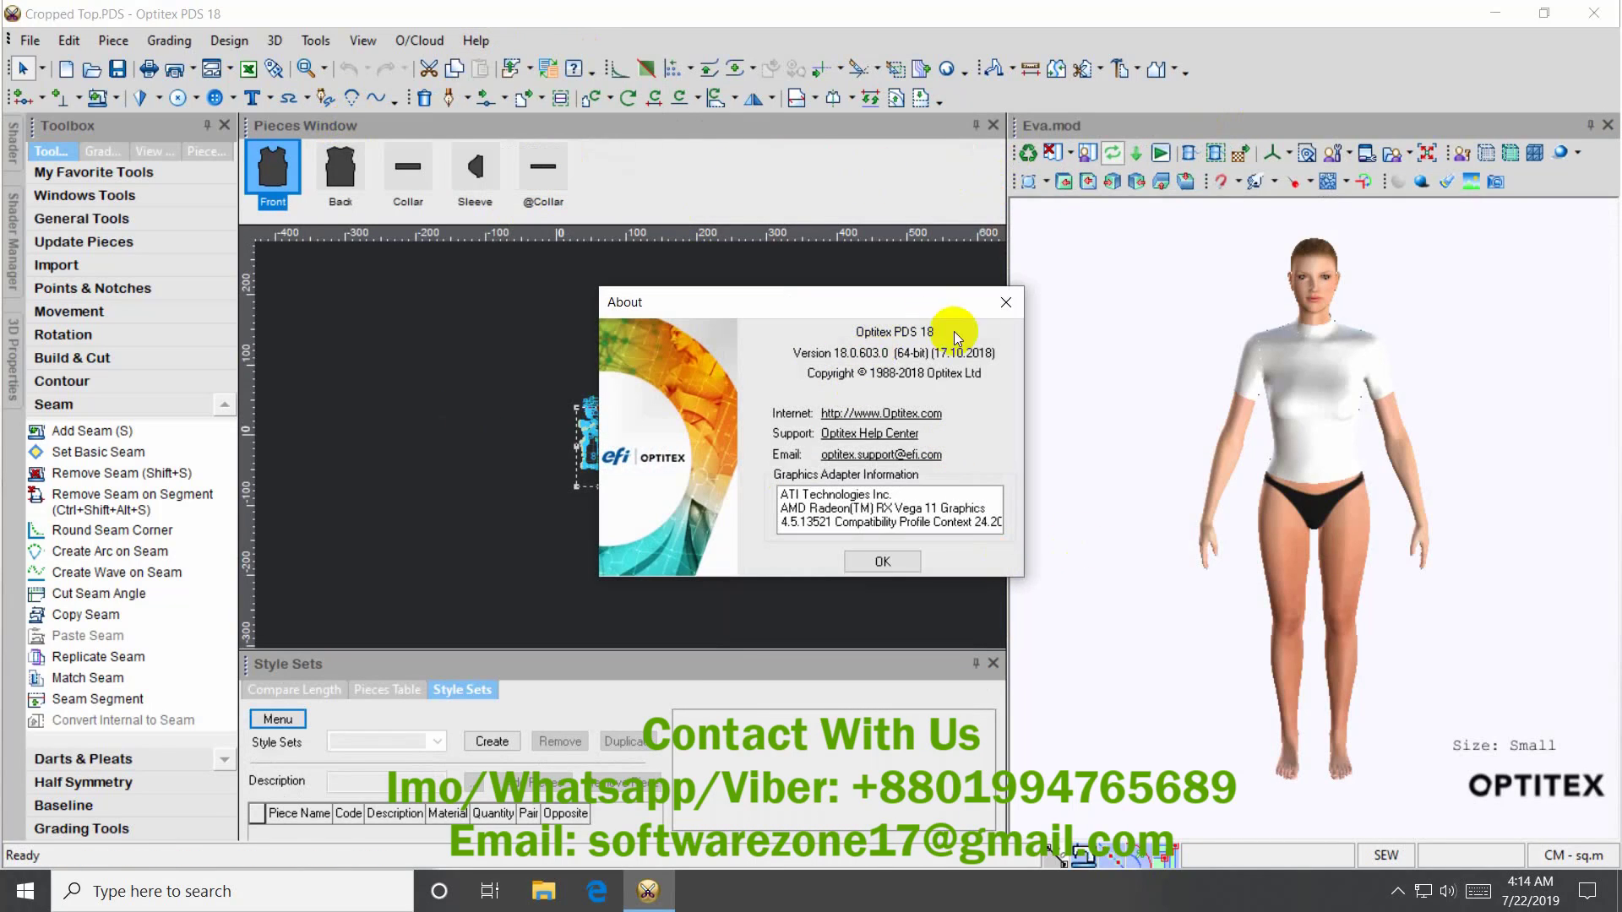
pyautogui.click(885, 564)
# - Minimize PDS and launch Optitex Mark 18 from its desktop shortcut
pyautogui.click(1494, 12)
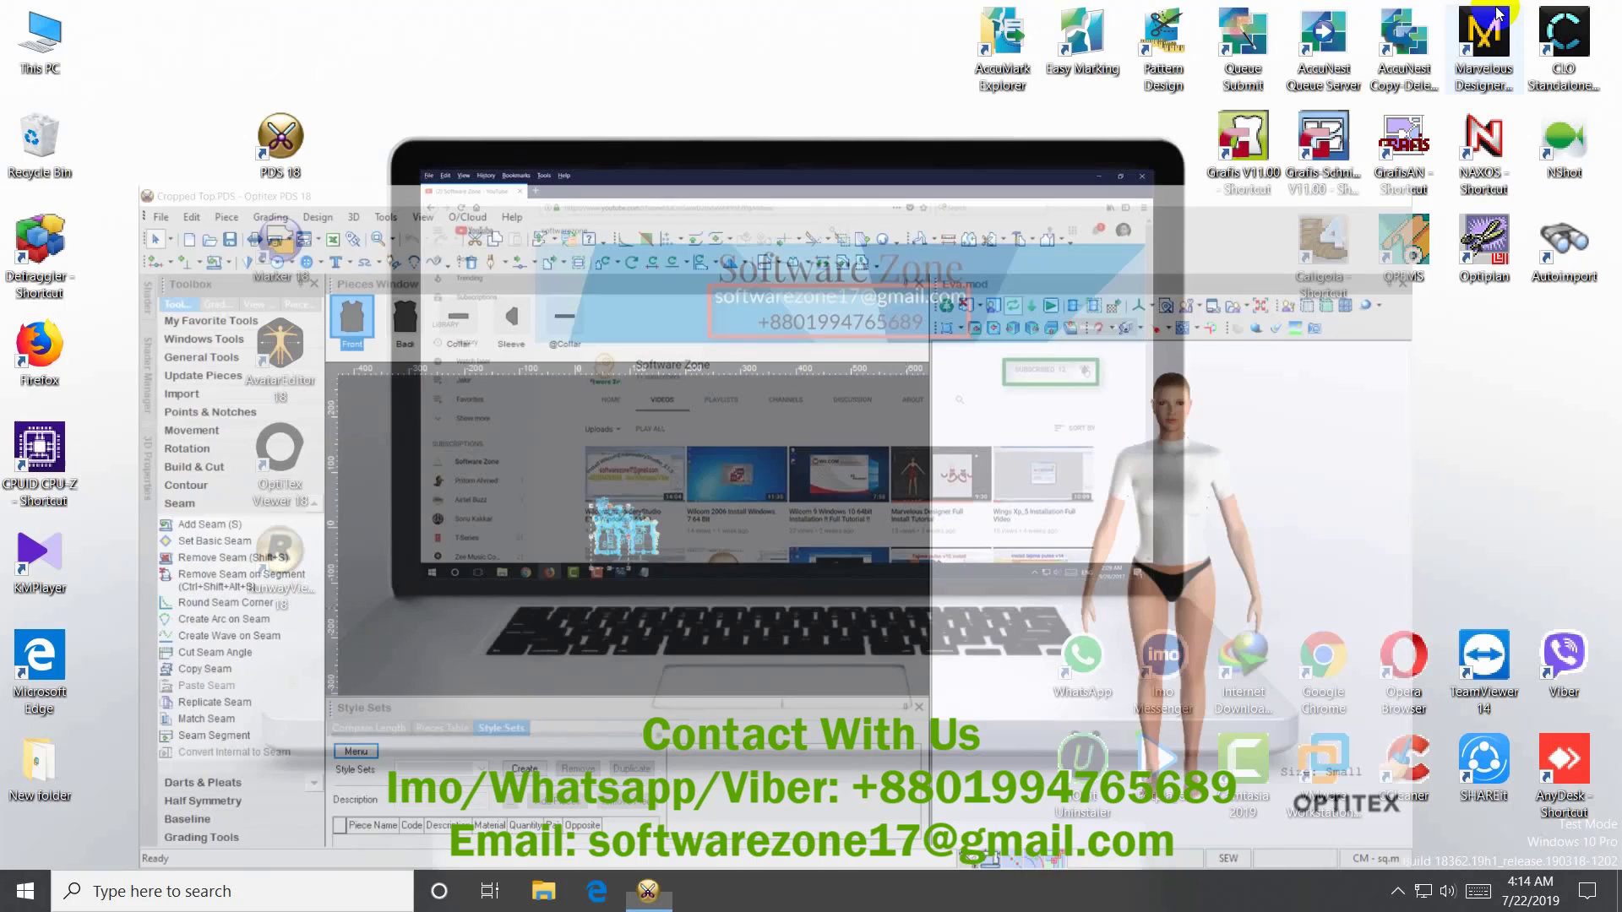
pyautogui.rightClick(286, 239)
pyautogui.click(355, 252)
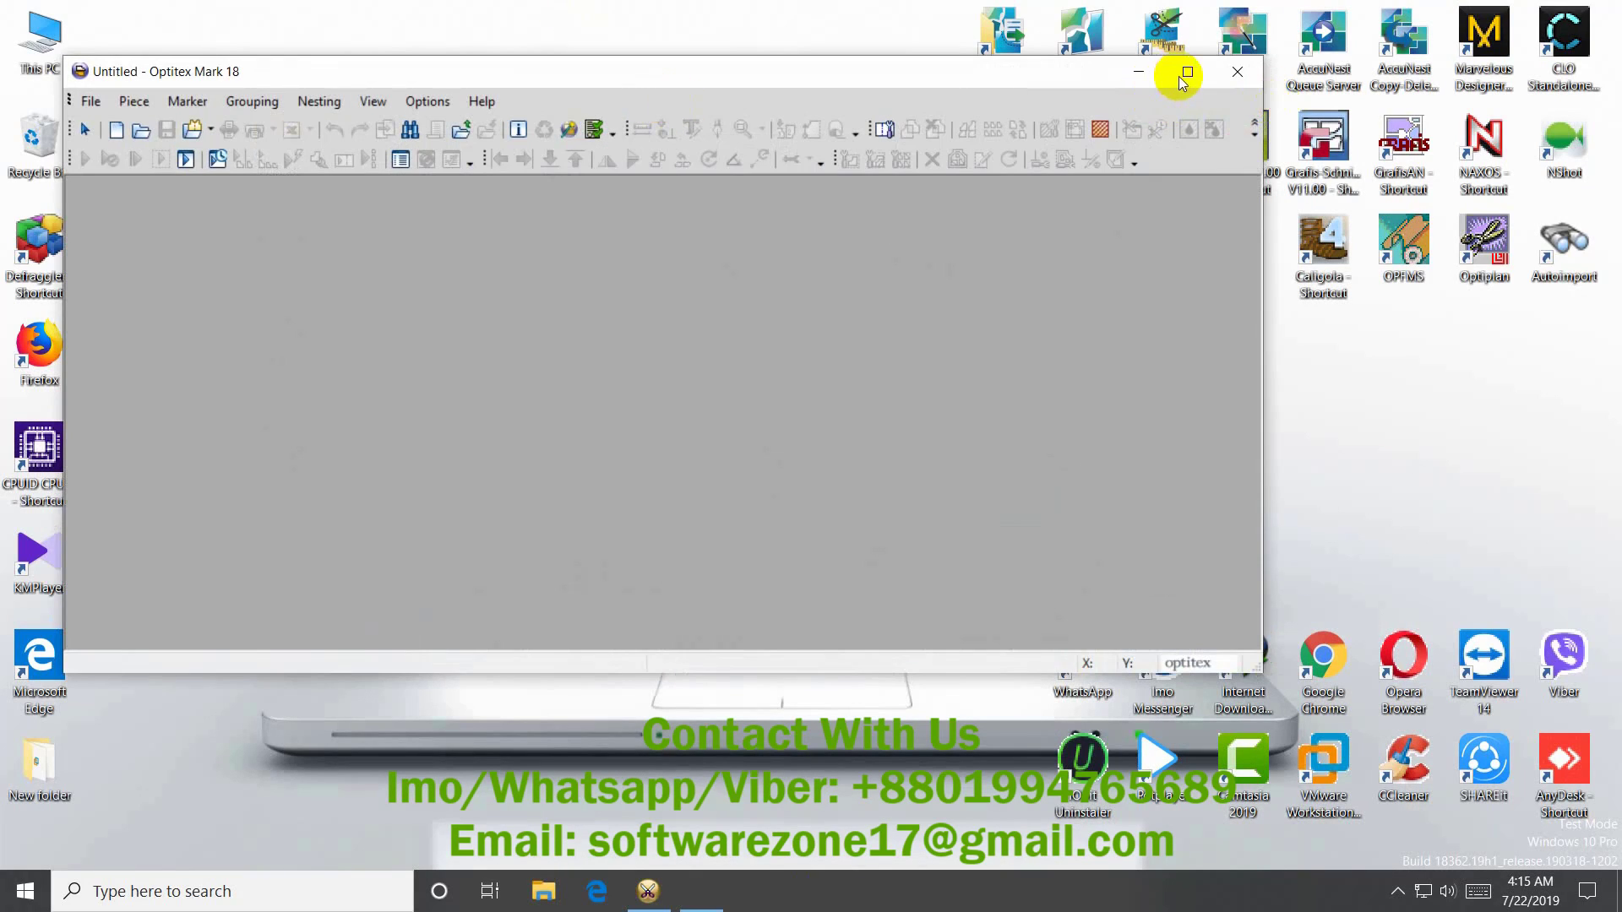
# - Maximize Mark 18 and open the Jacket Sloper marker (72 pieces, 79.13% efficiency)
pyautogui.click(1187, 72)
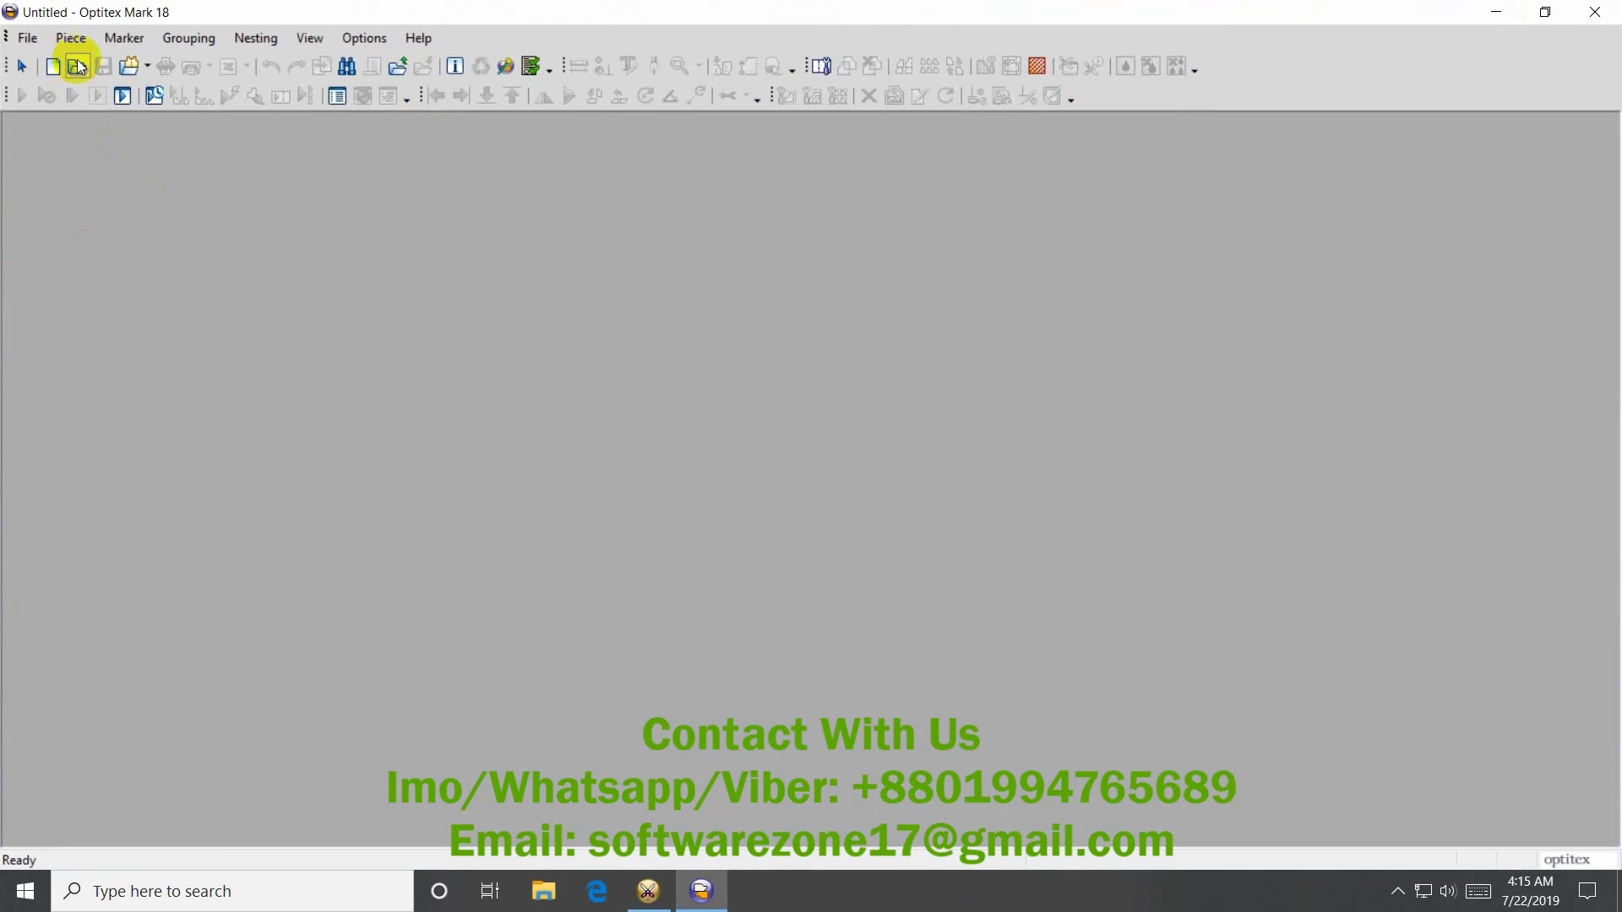
pyautogui.click(87, 66)
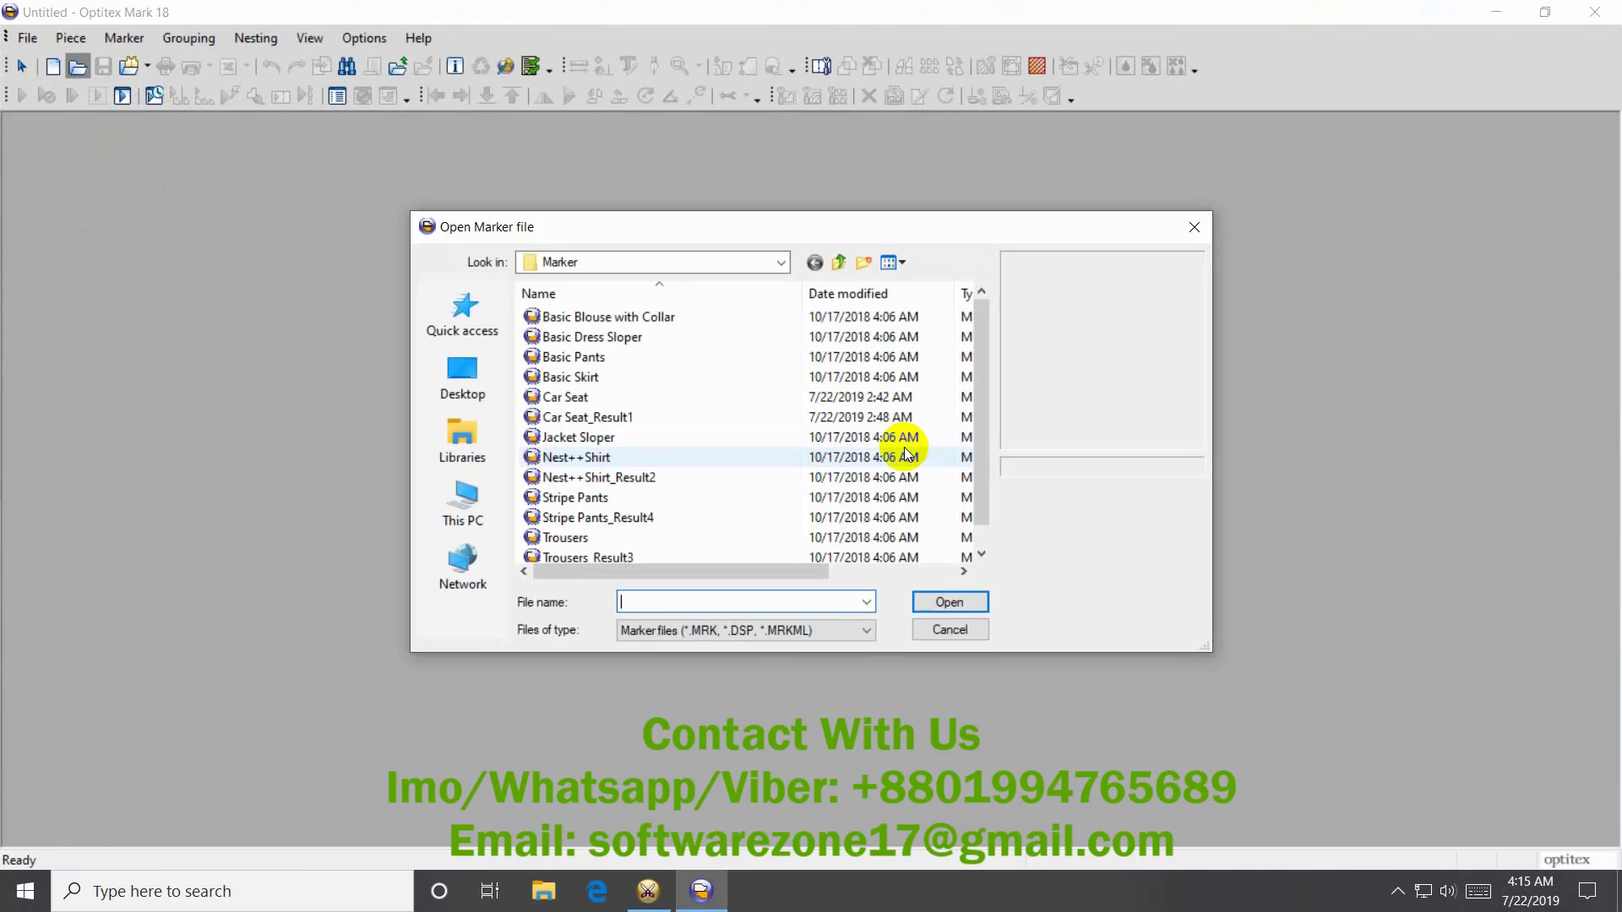
pyautogui.click(581, 319)
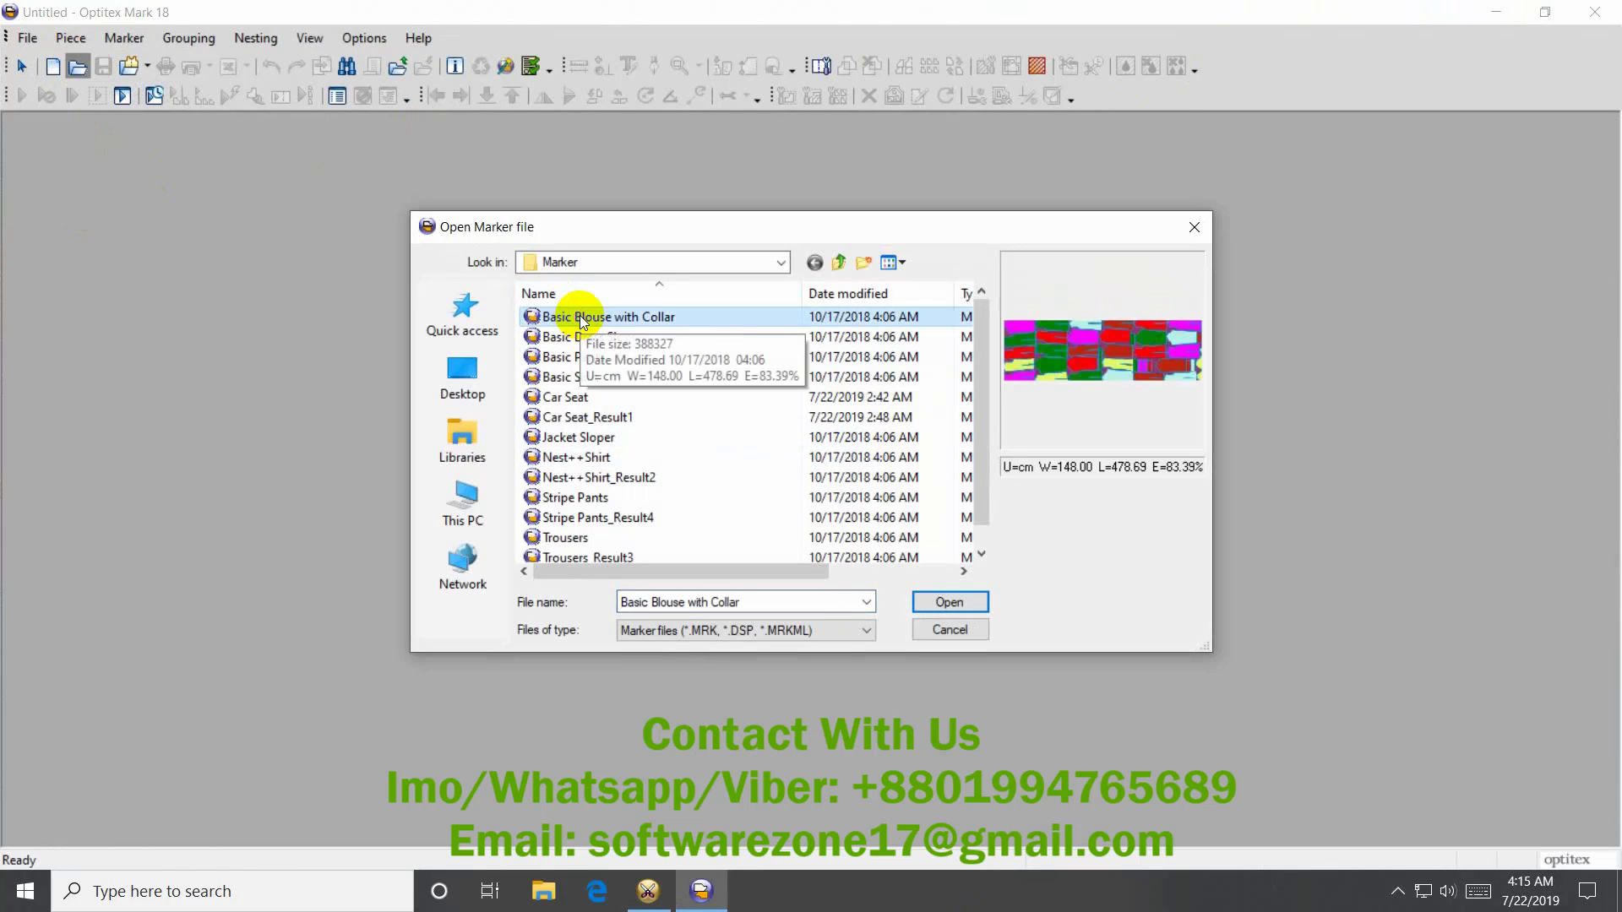
pyautogui.press('Down')
pyautogui.press('Down')
pyautogui.press('Down')
pyautogui.press('Down')
pyautogui.press('Down')
pyautogui.press('Down')
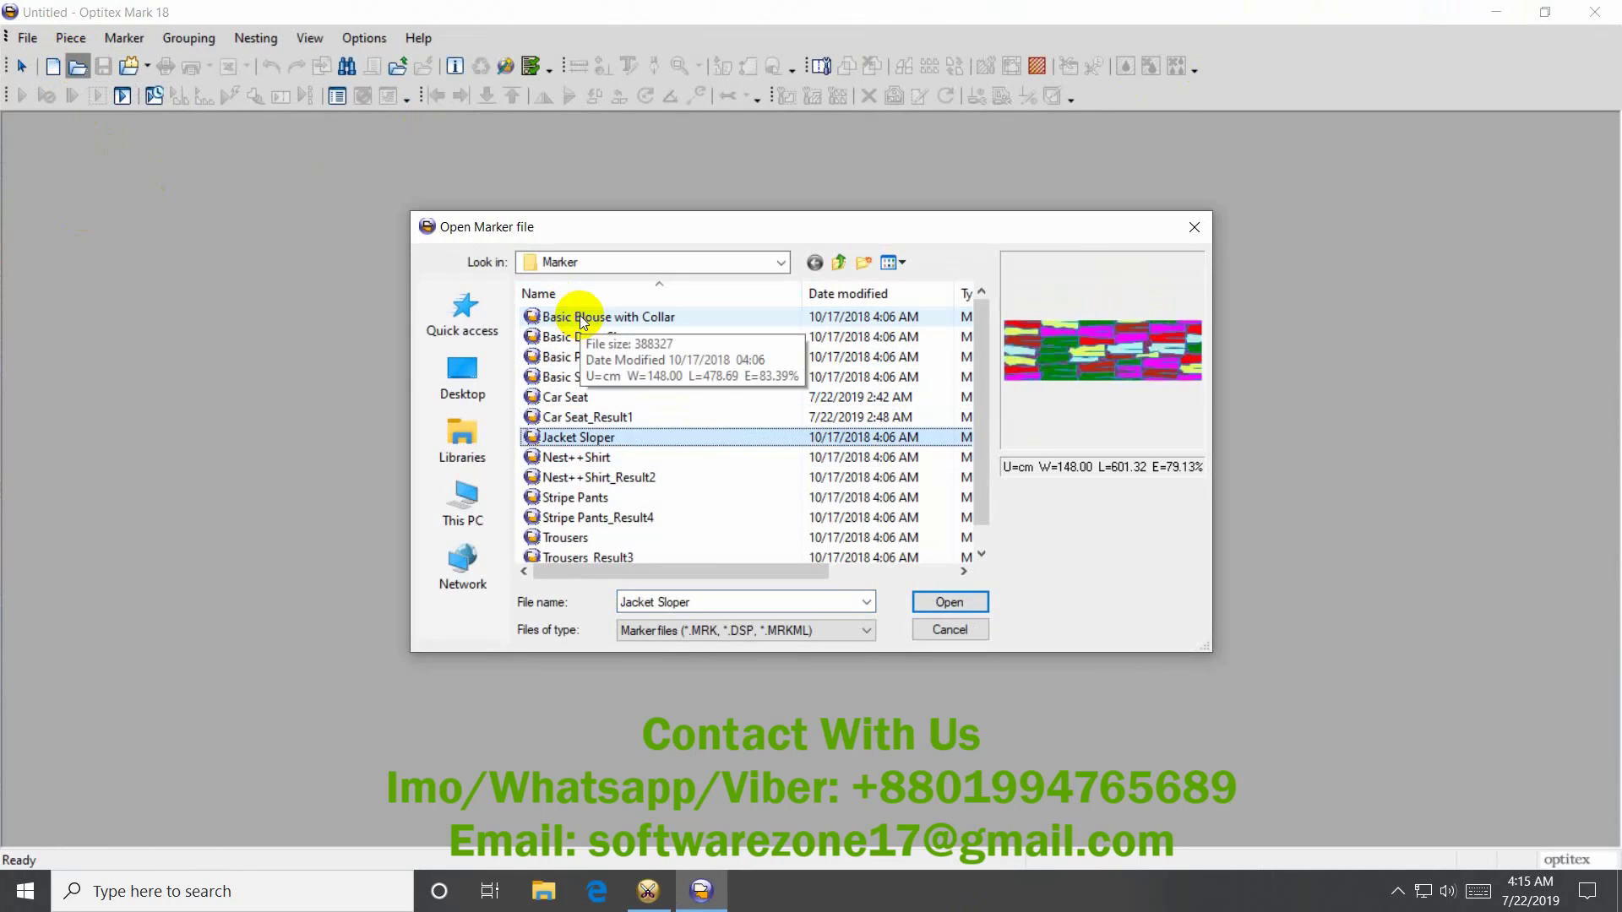
pyautogui.press('Down')
pyautogui.press('Up')
pyautogui.press('Up')
pyautogui.press('Down')
pyautogui.press('Return')
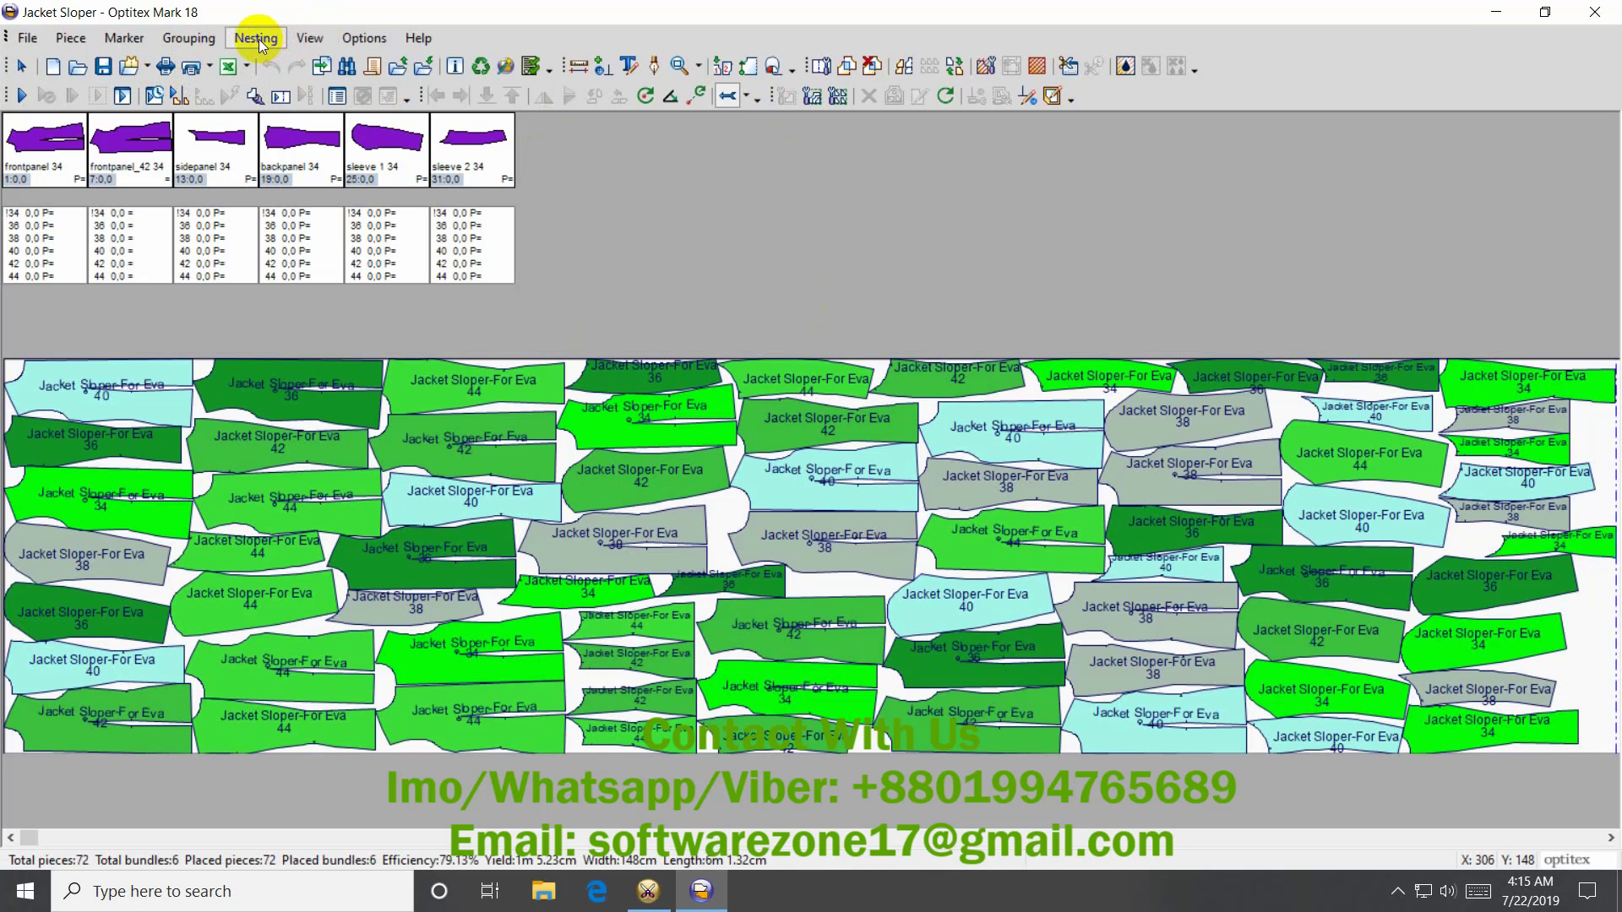
pyautogui.click(27, 37)
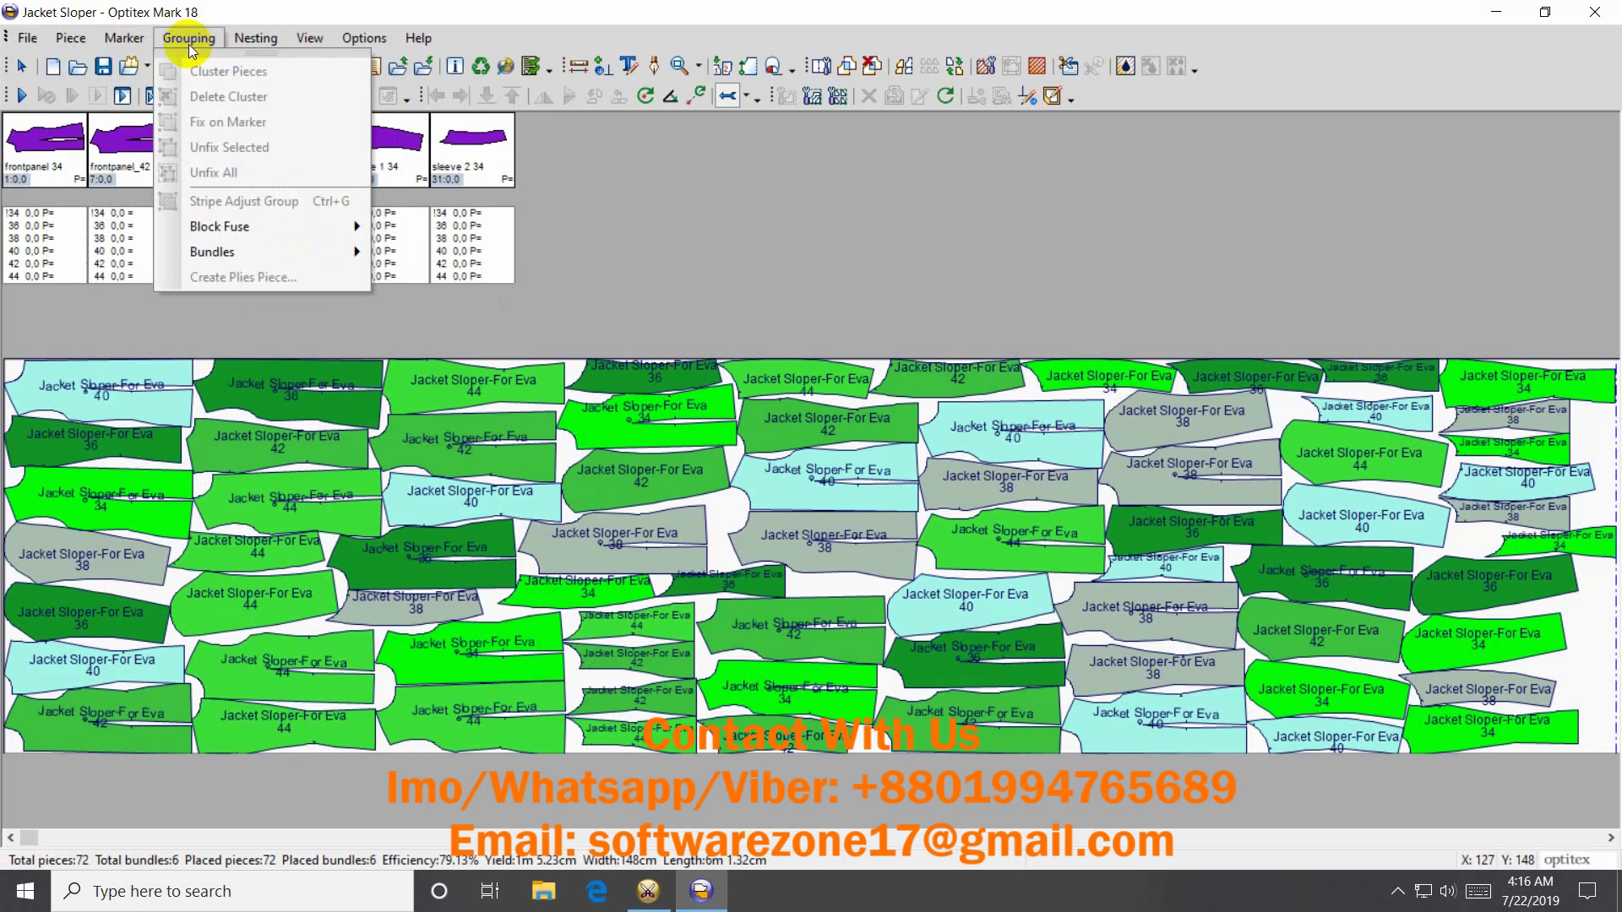
pyautogui.moveTo(213, 251)
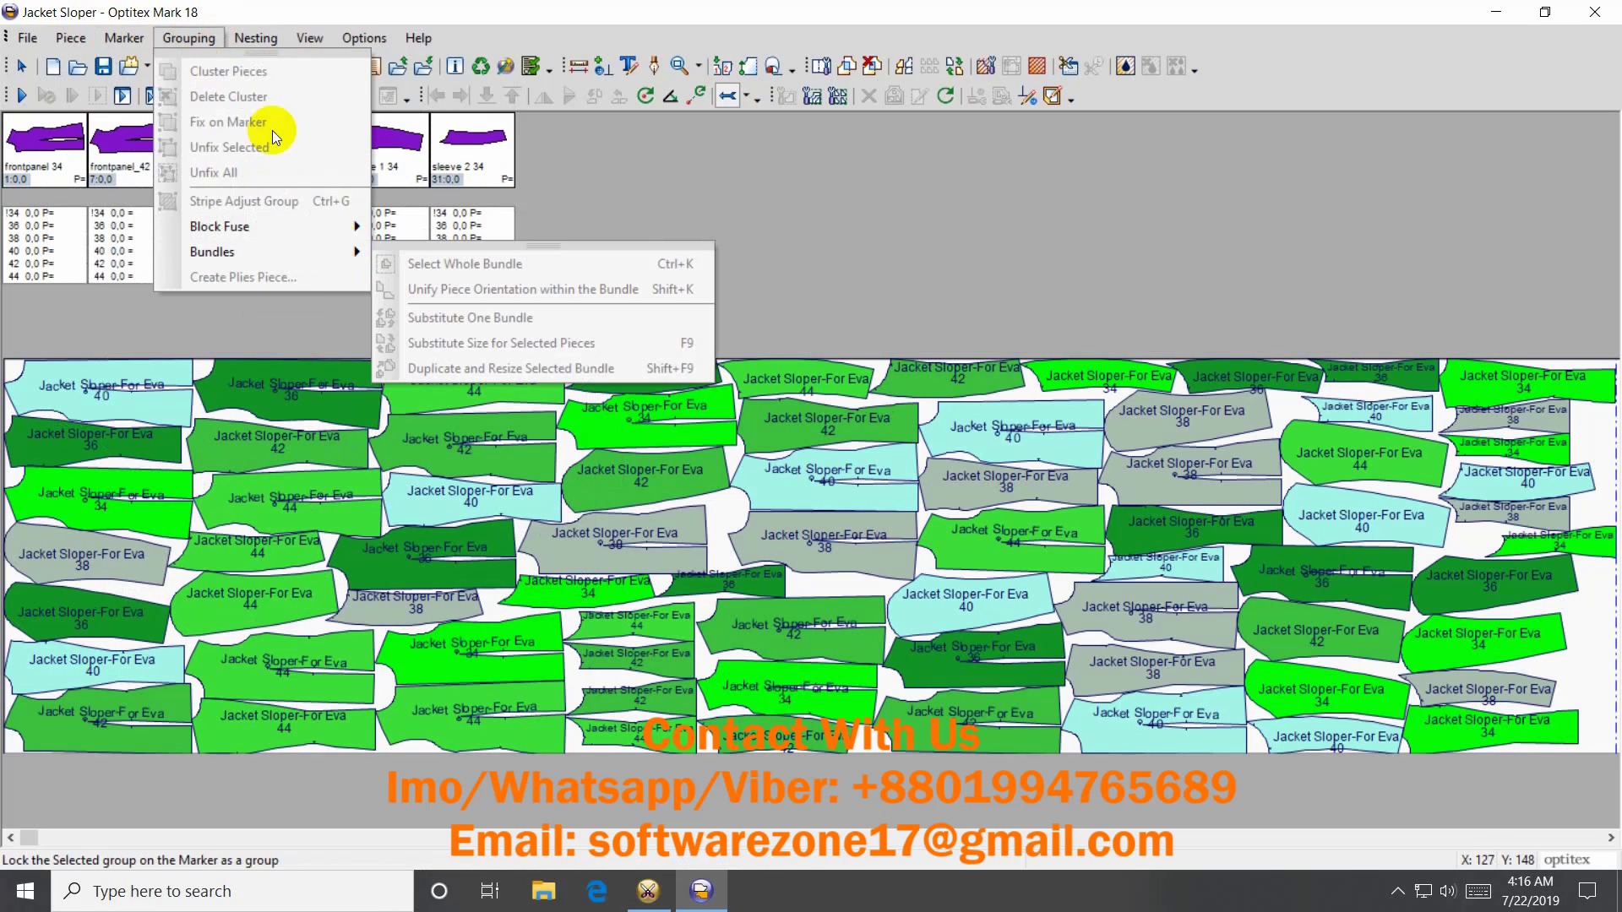
pyautogui.click(256, 38)
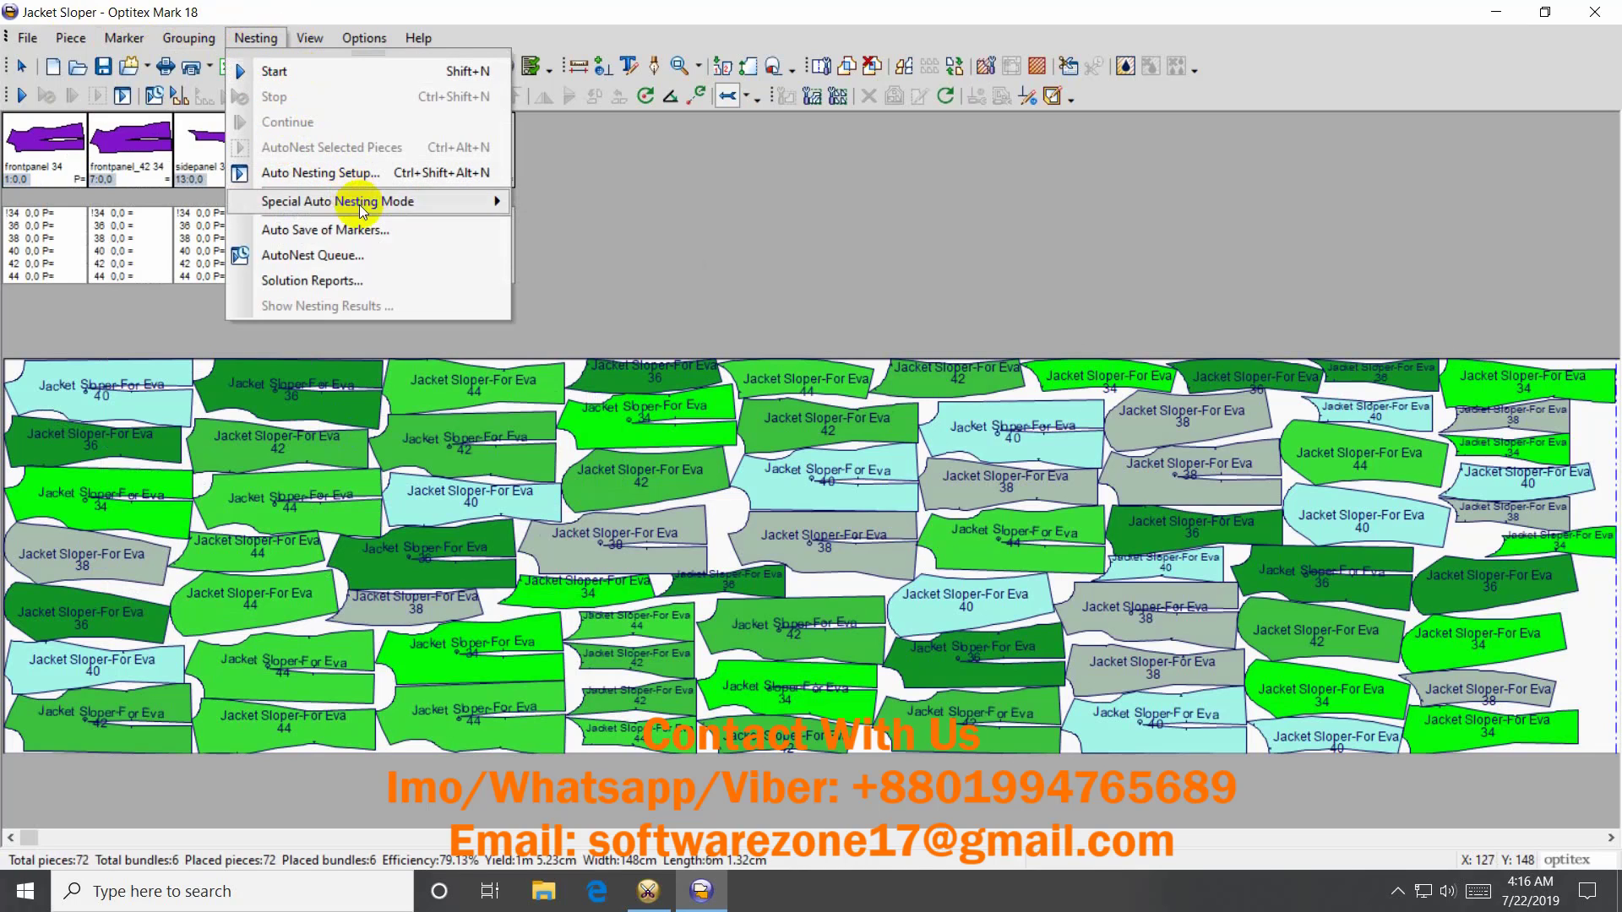
pyautogui.click(311, 38)
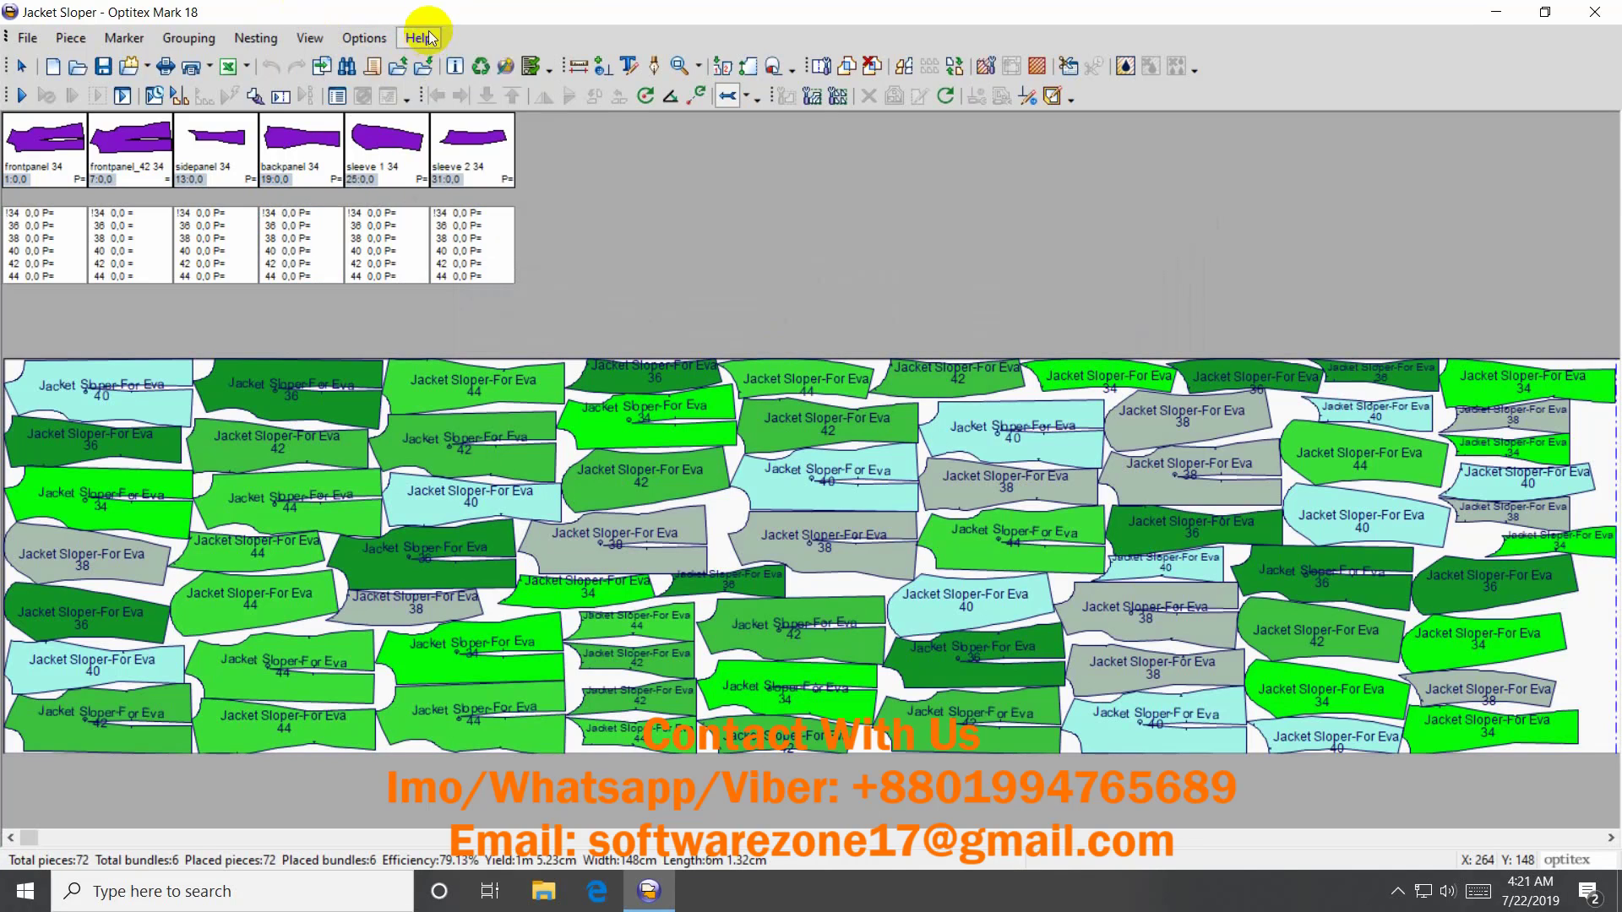
pyautogui.click(418, 37)
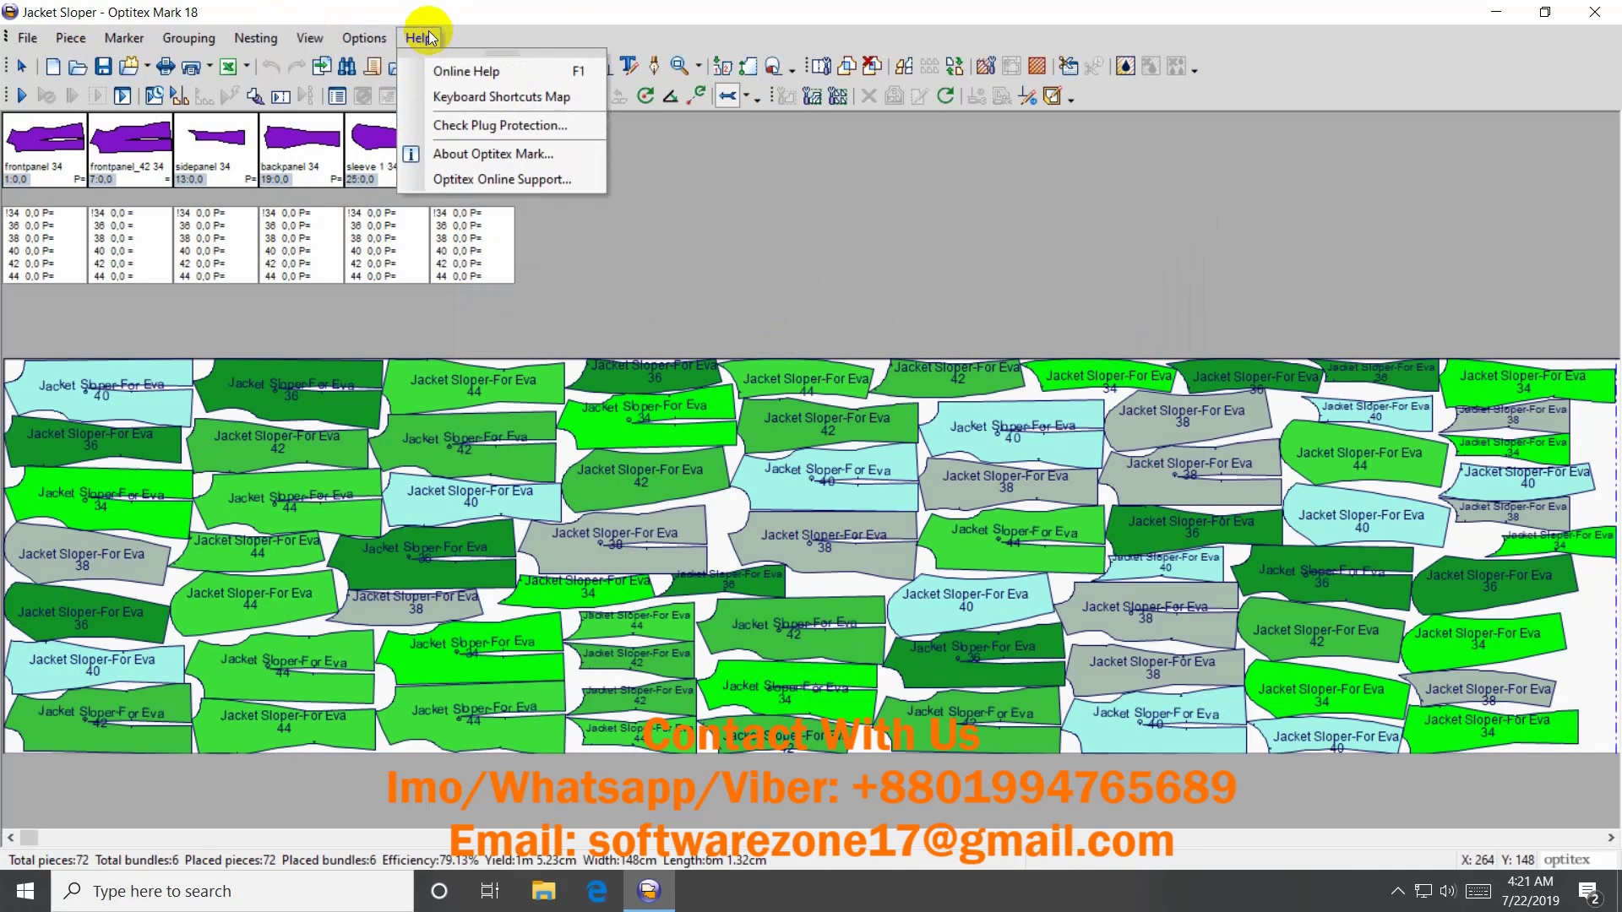
# - Check Mark's version details (18.0.603.0, 64-bit), close them, and open the Nesting menu
pyautogui.click(477, 155)
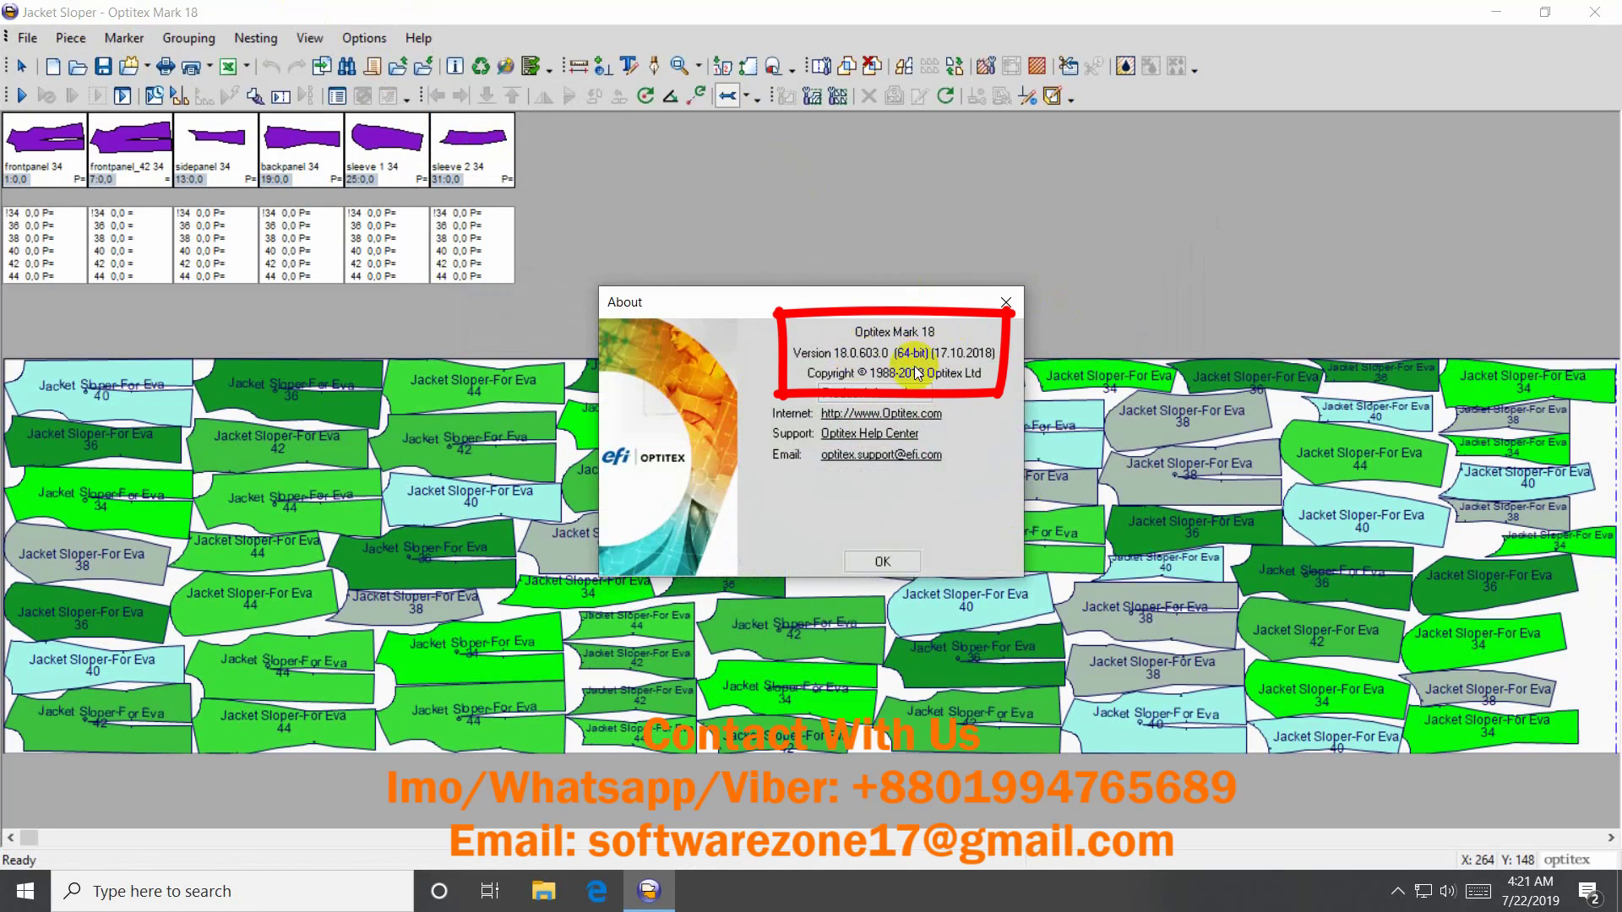
pyautogui.click(971, 653)
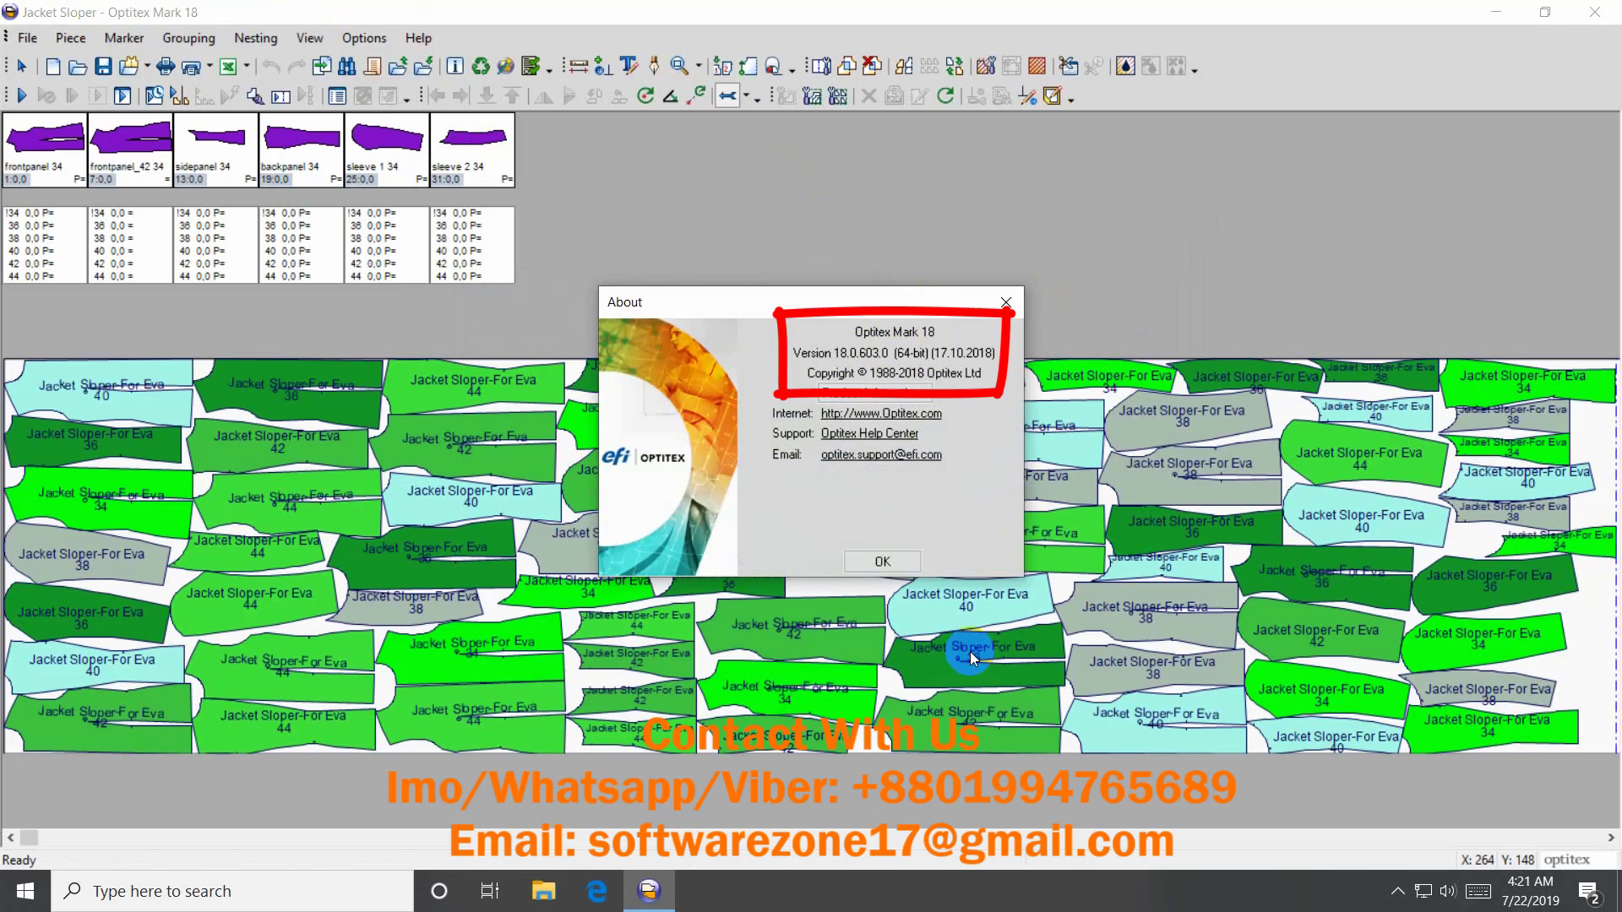
pyautogui.click(878, 562)
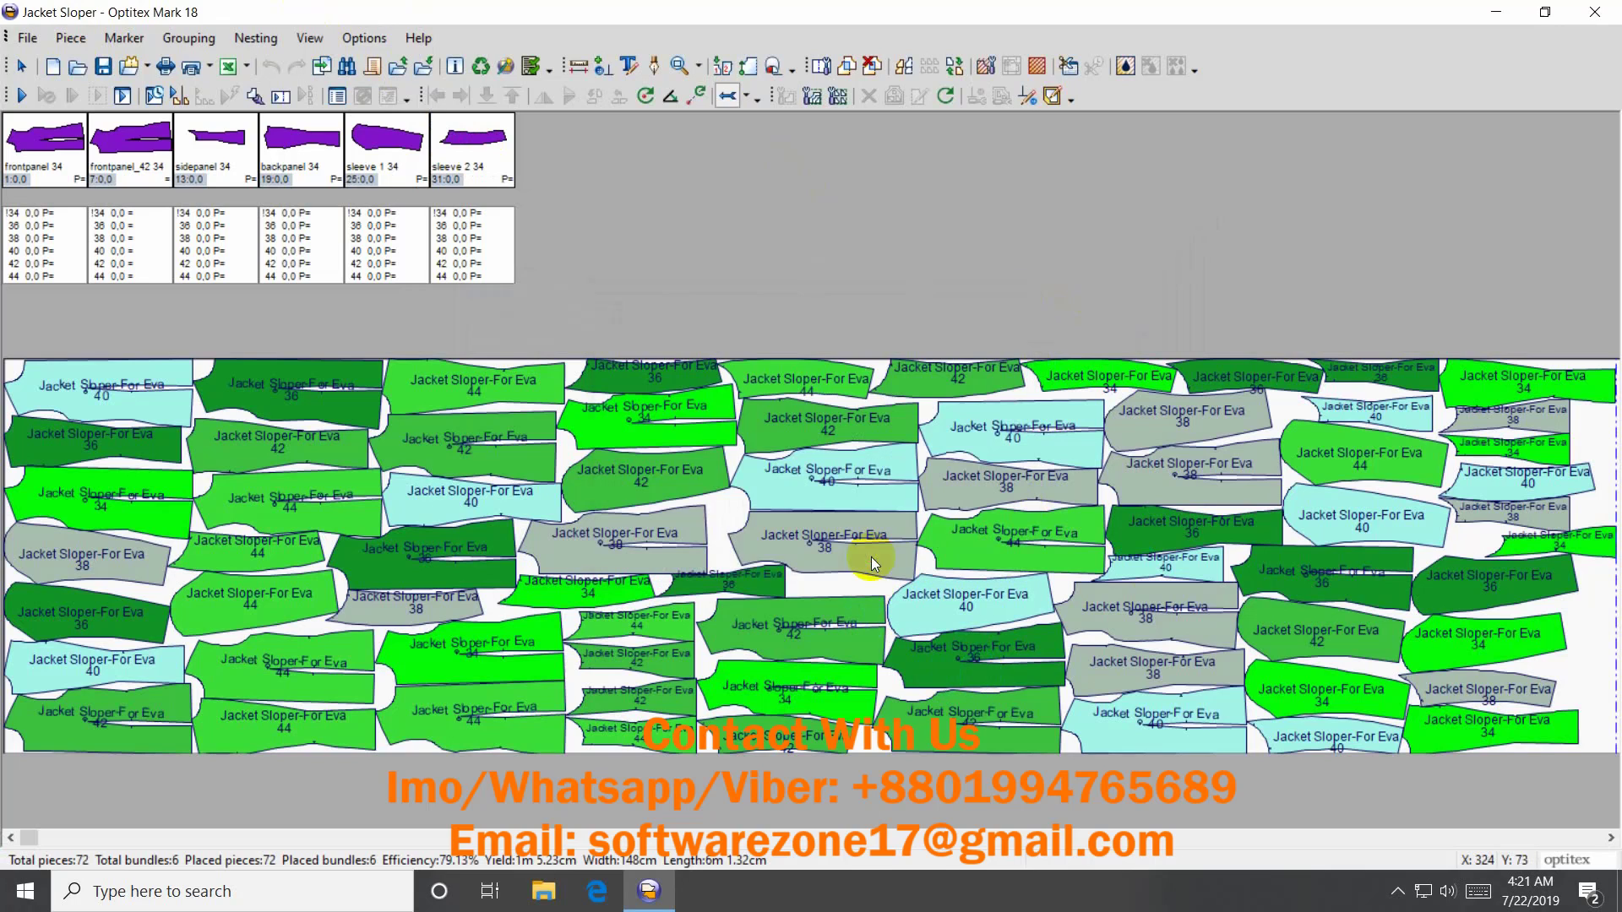
pyautogui.click(404, 37)
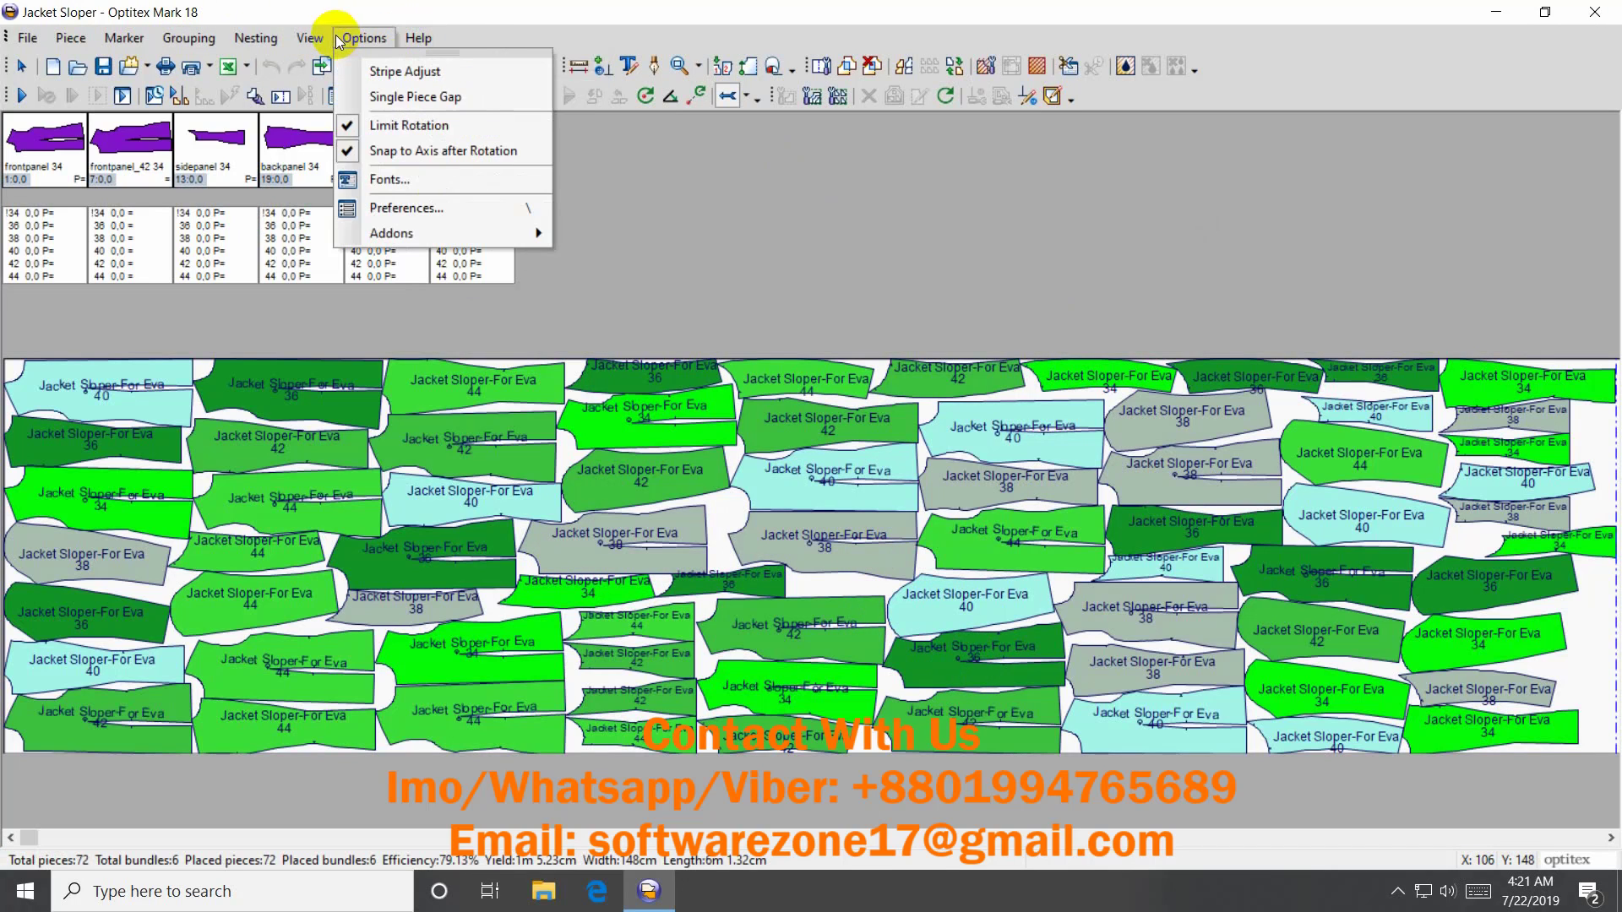
pyautogui.moveTo(255, 38)
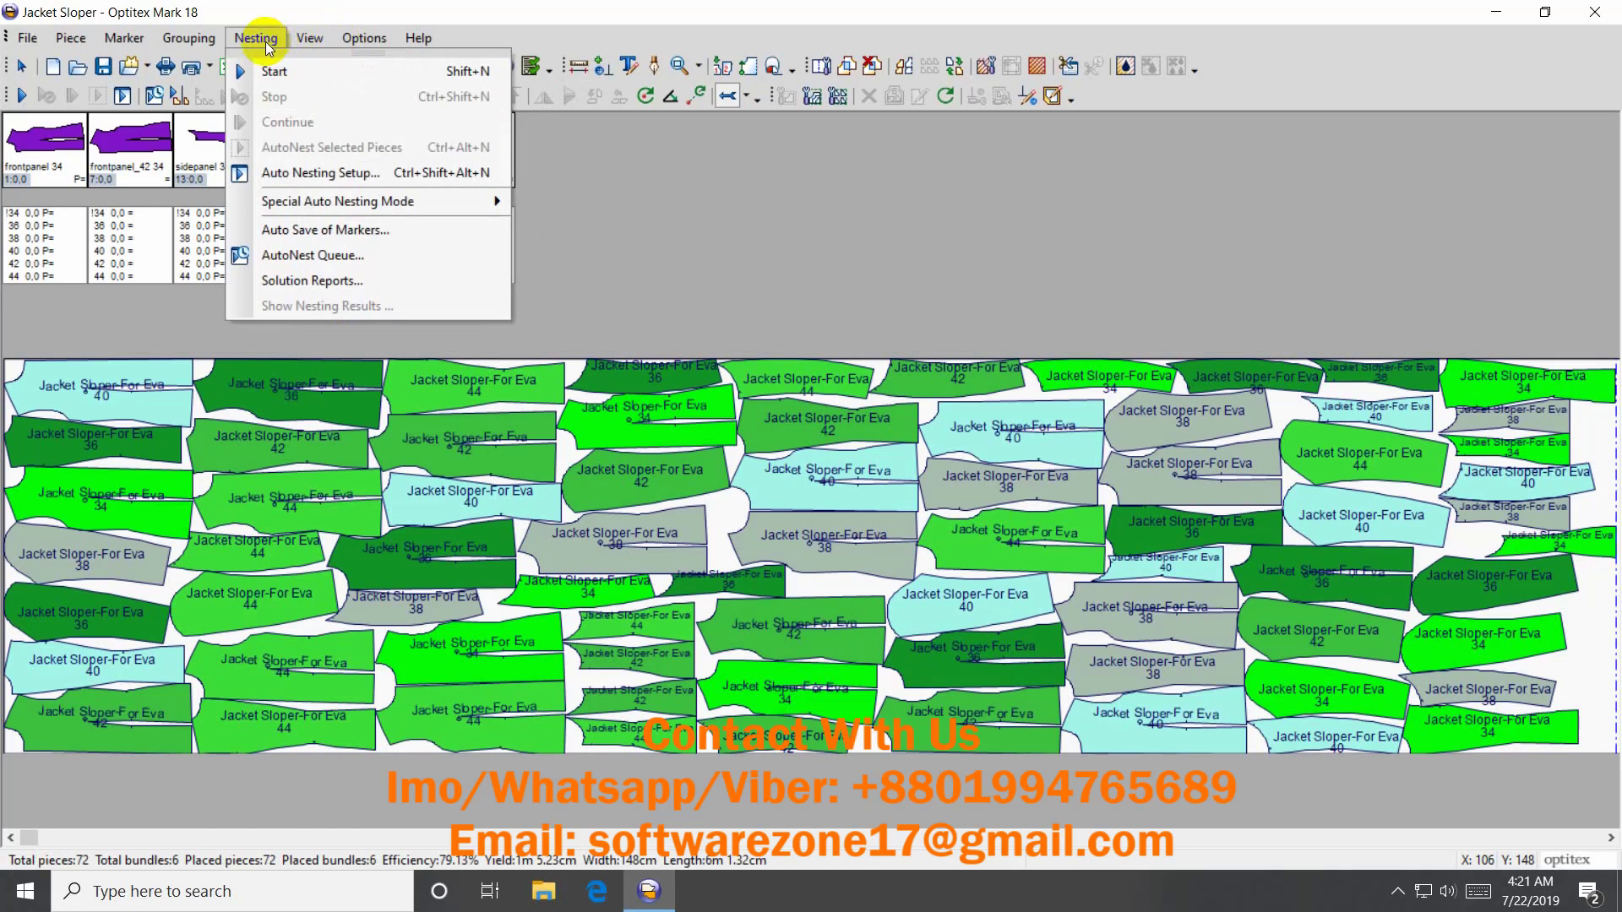
# - Run Auto Nesting with a 5-minute time limit, raising efficiency to 81.55%
pyautogui.click(390, 184)
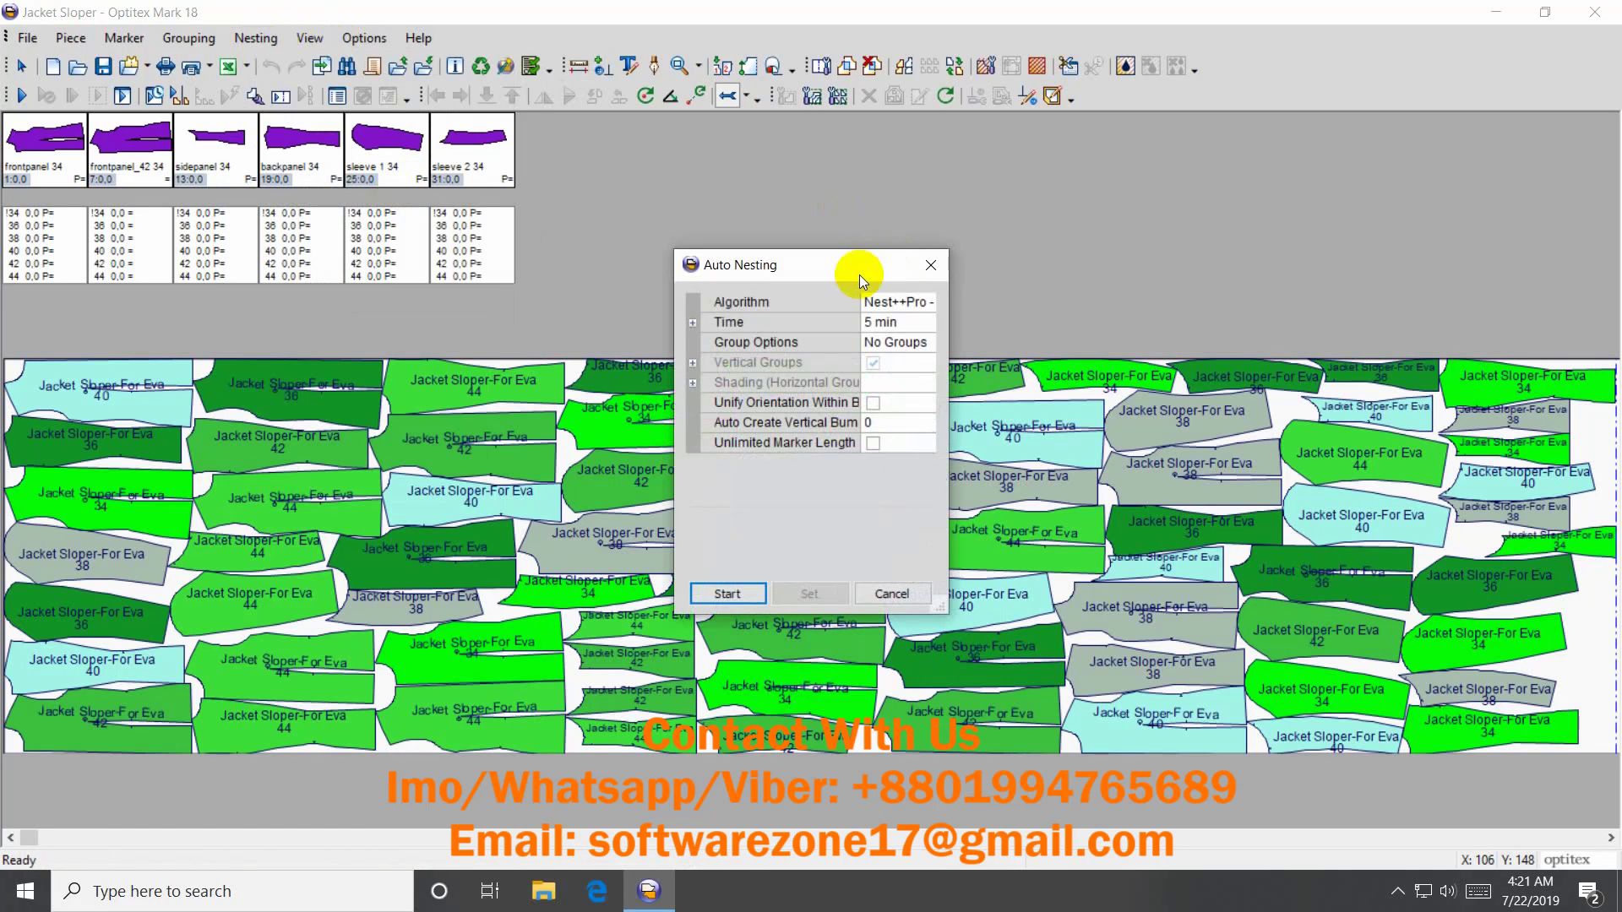
pyautogui.click(724, 595)
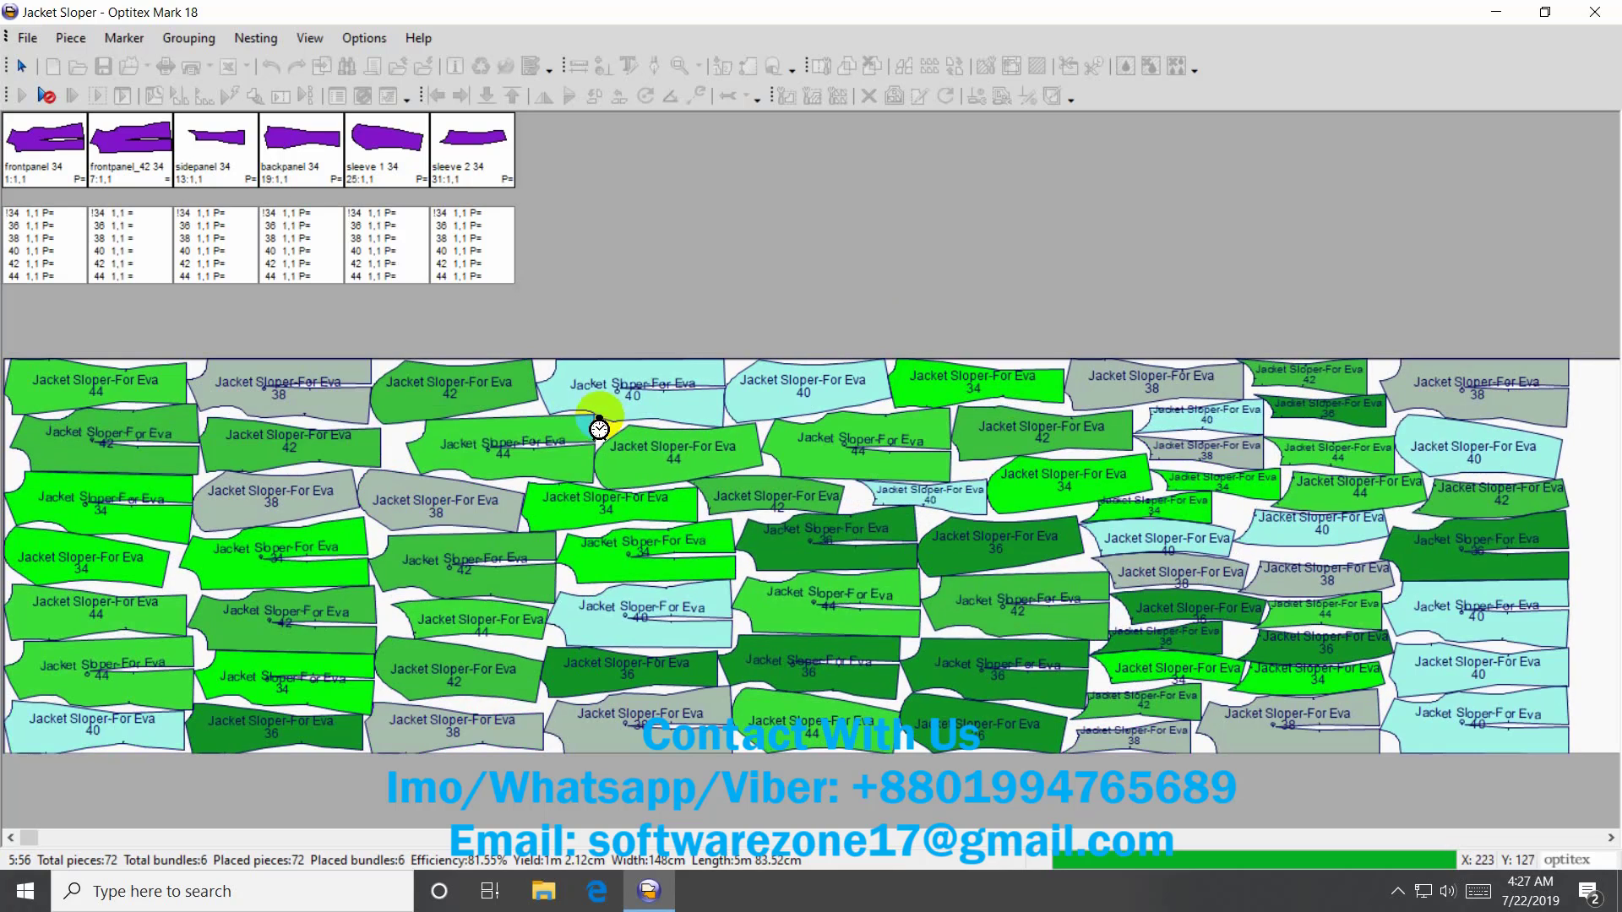
# - Review the display settings in Mark's Preferences dialog, then close it
pyautogui.click(363, 38)
pyautogui.moveTo(363, 38)
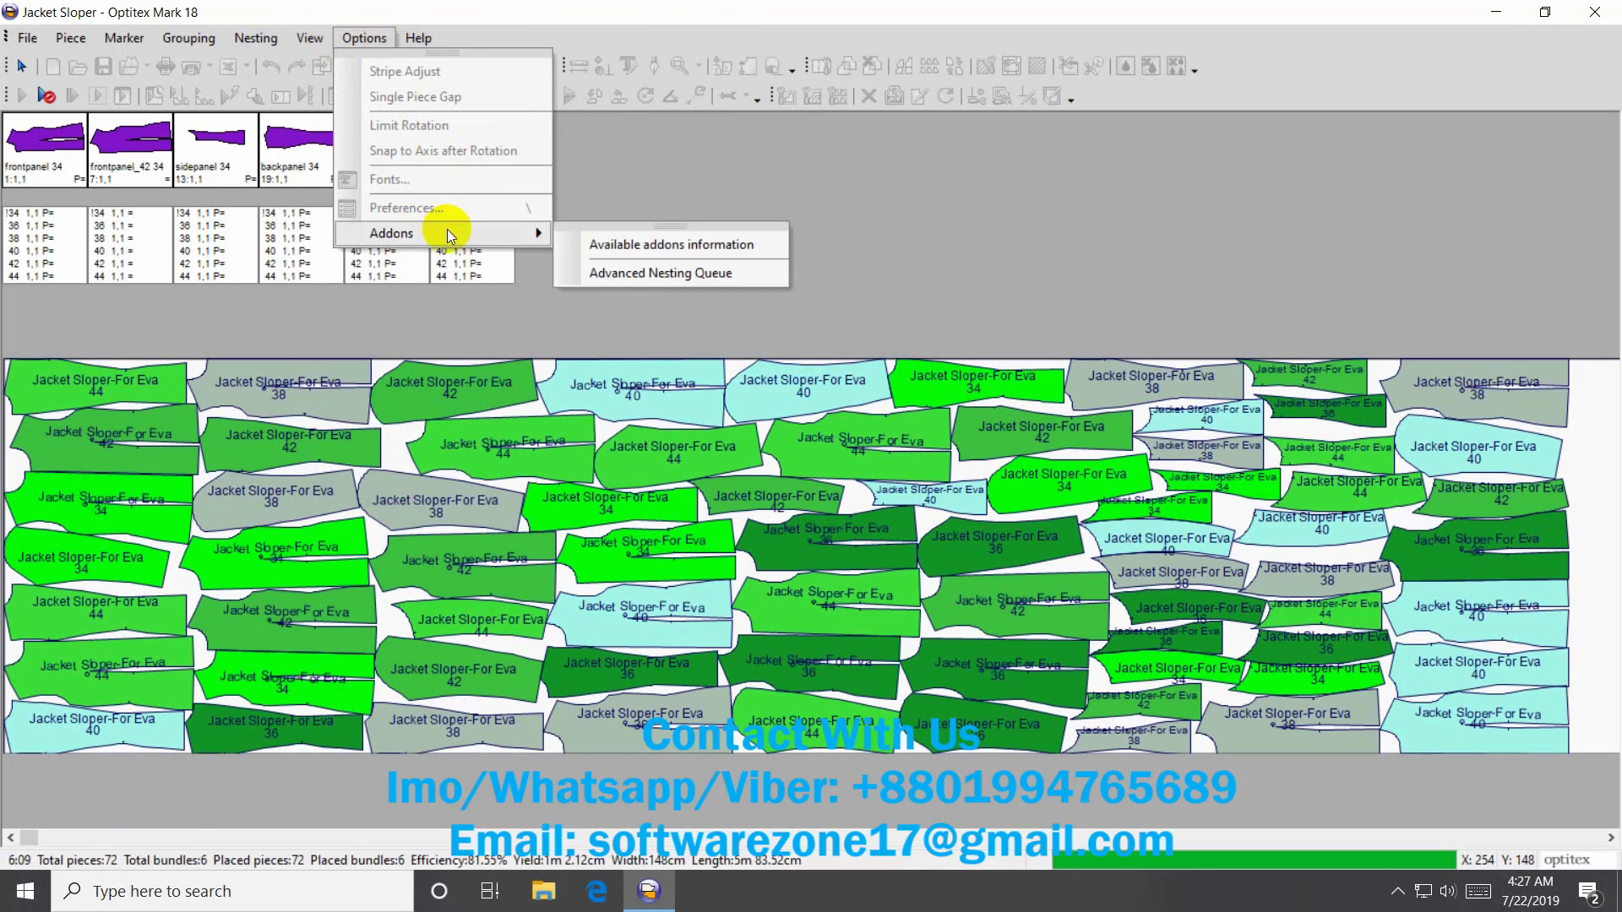
pyautogui.click(309, 44)
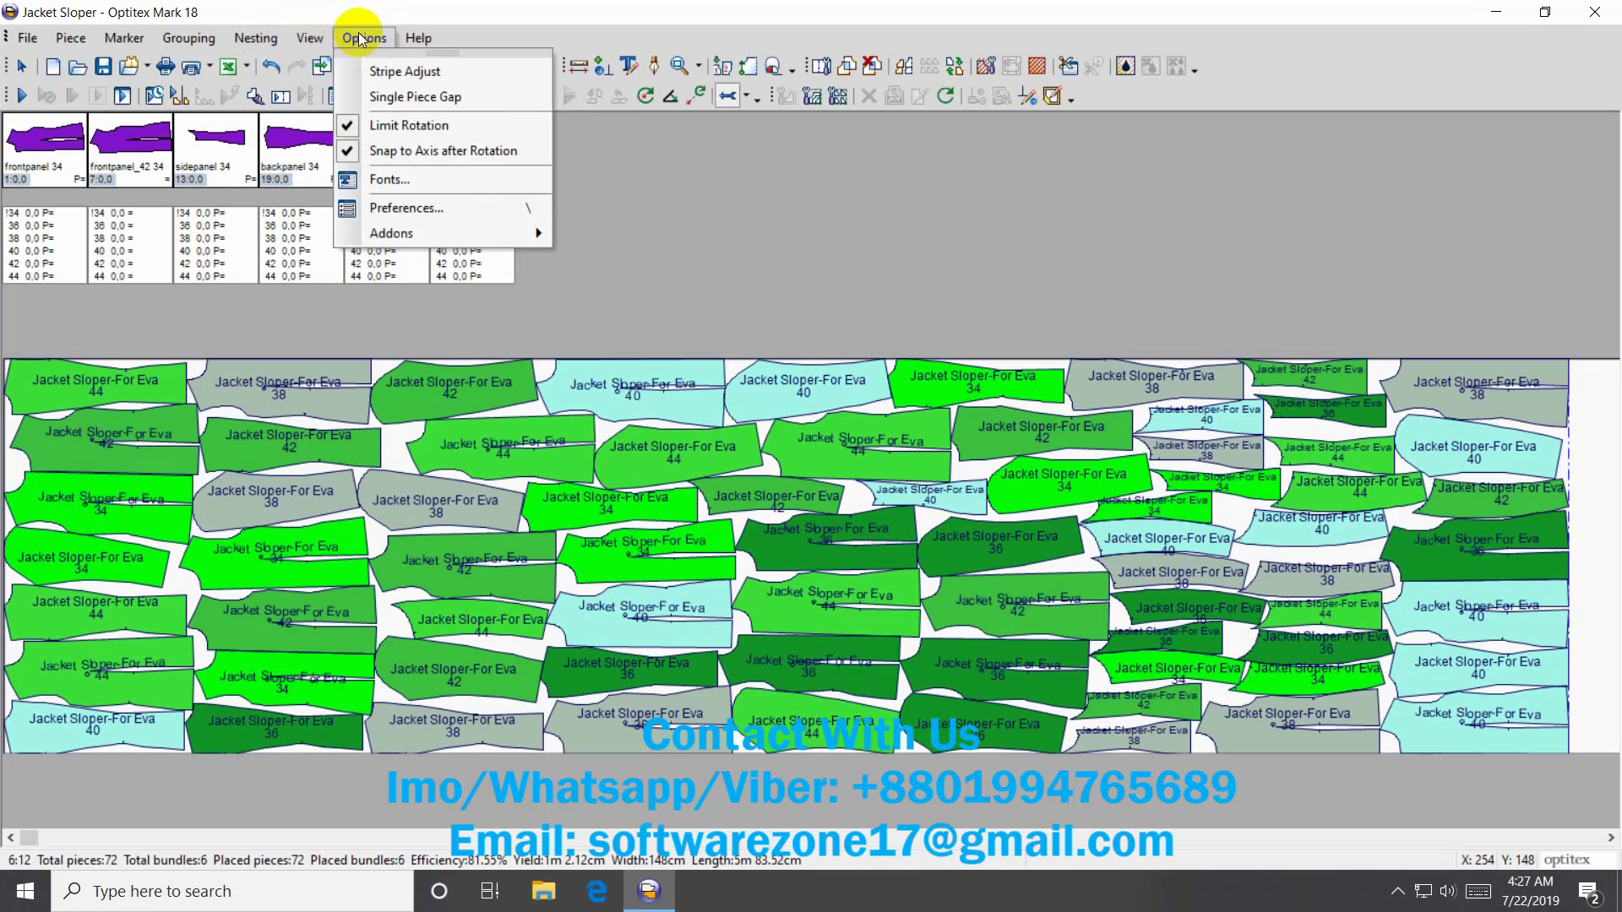
pyautogui.click(508, 210)
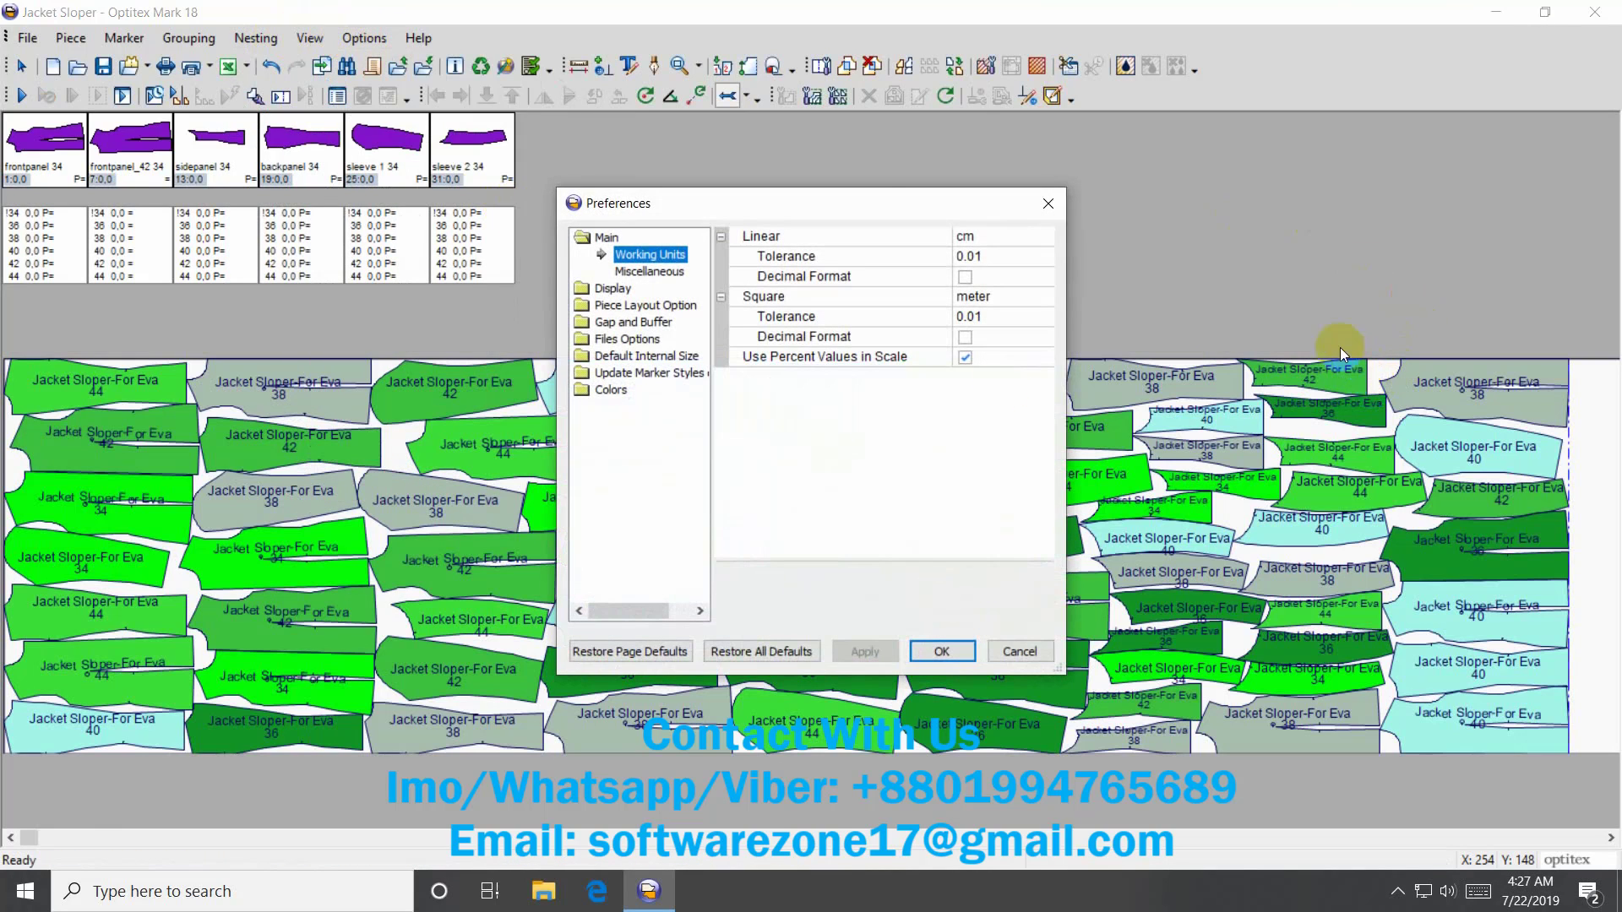
pyautogui.click(625, 289)
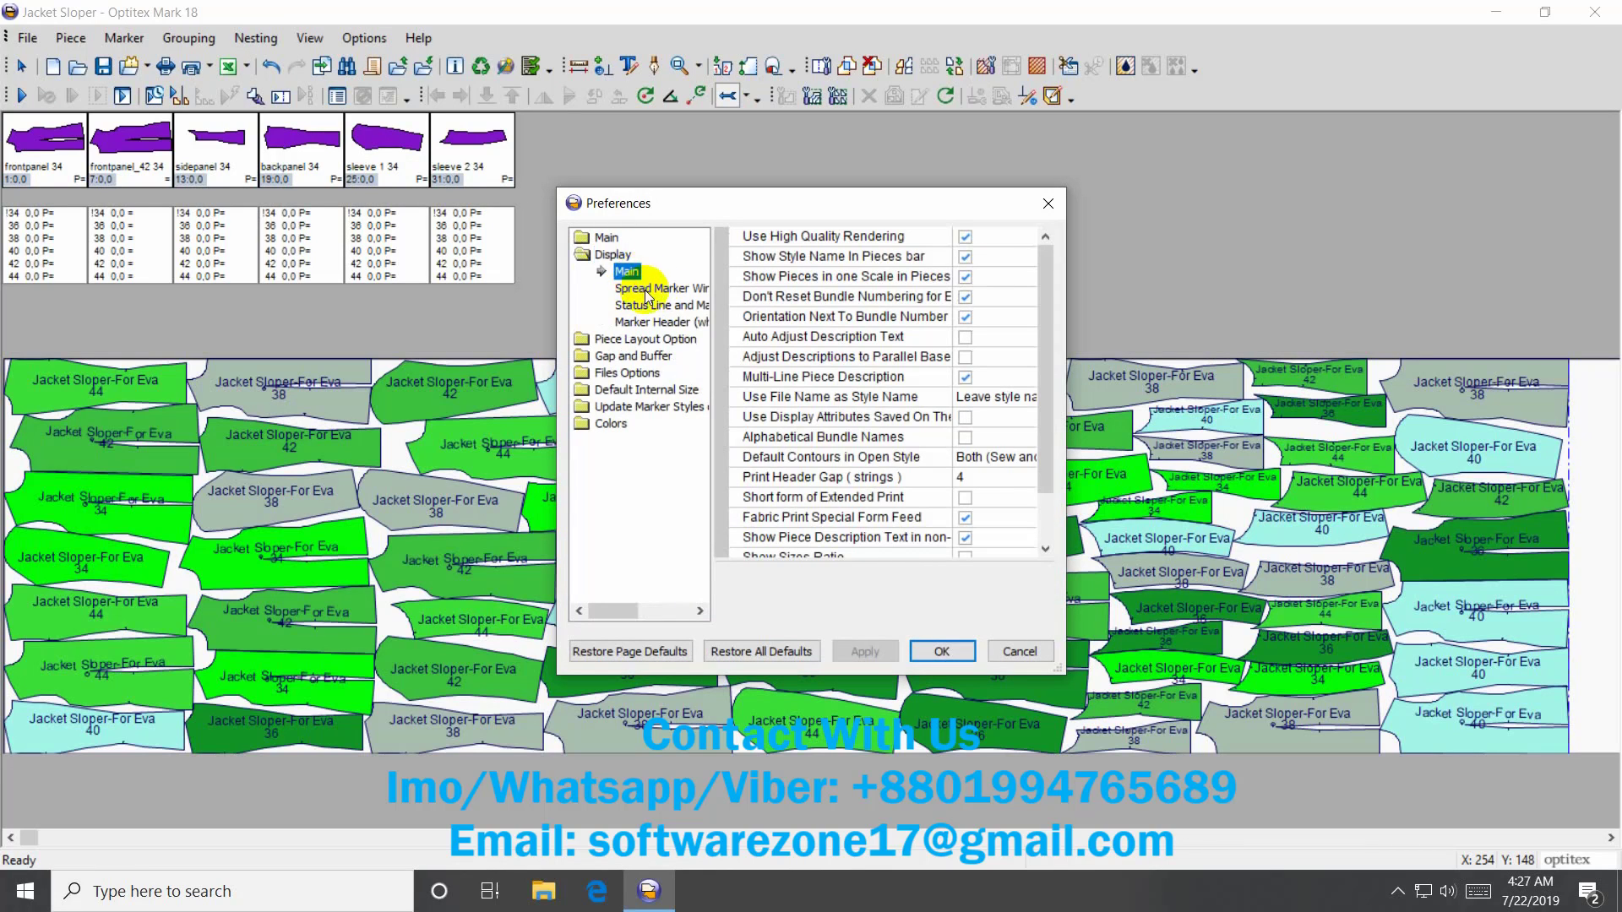
pyautogui.click(646, 290)
pyautogui.click(613, 254)
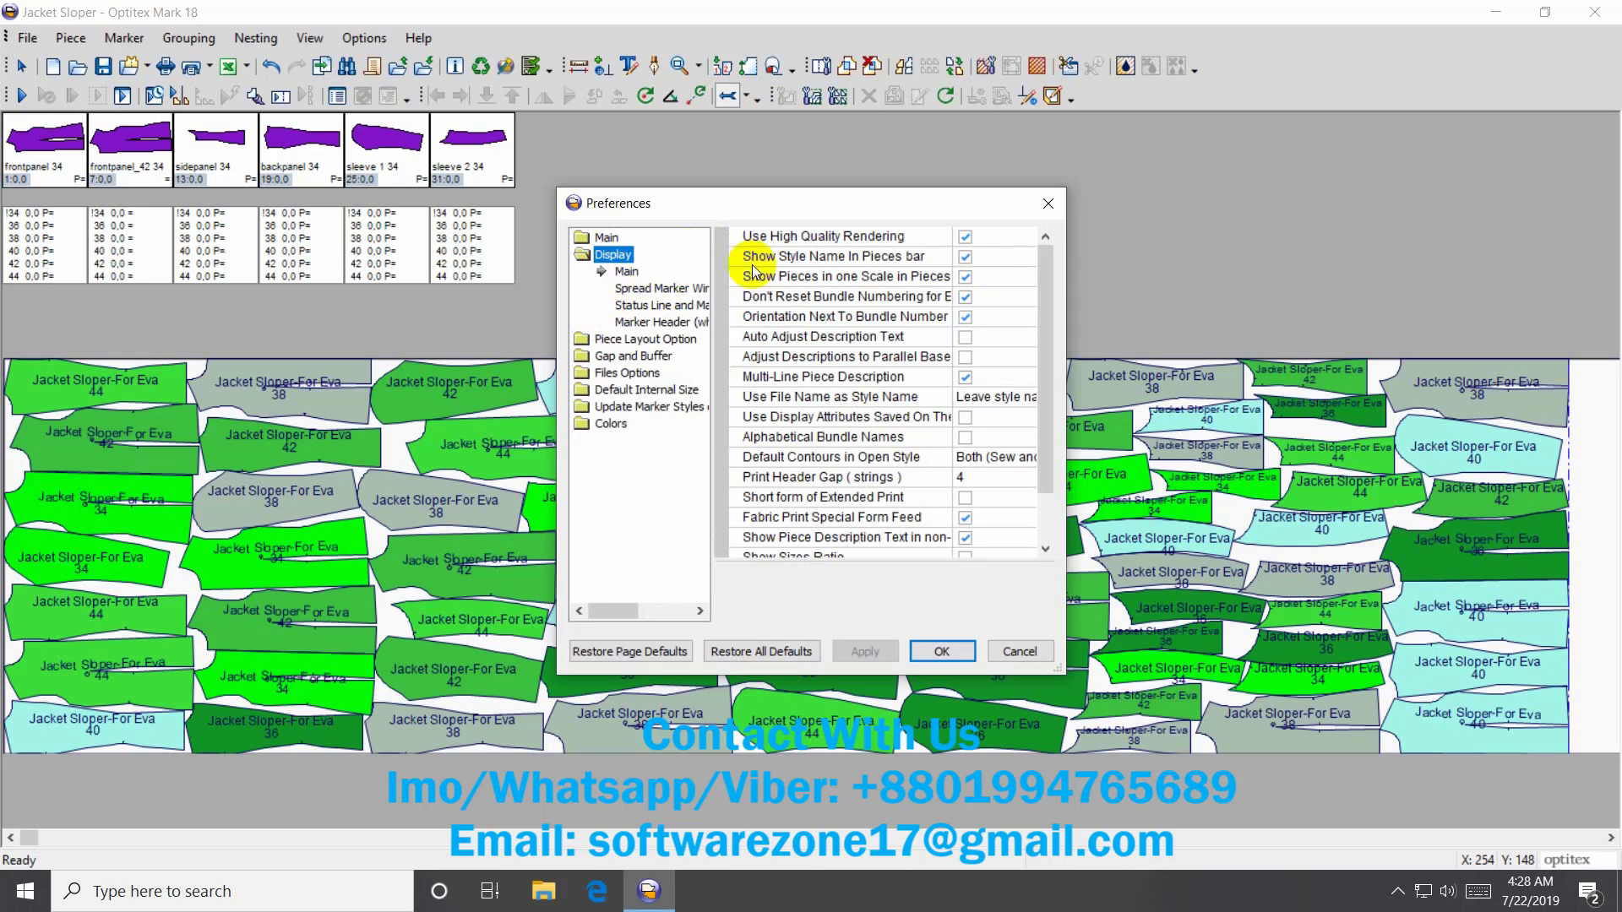
pyautogui.scroll(-1, 1045, 338)
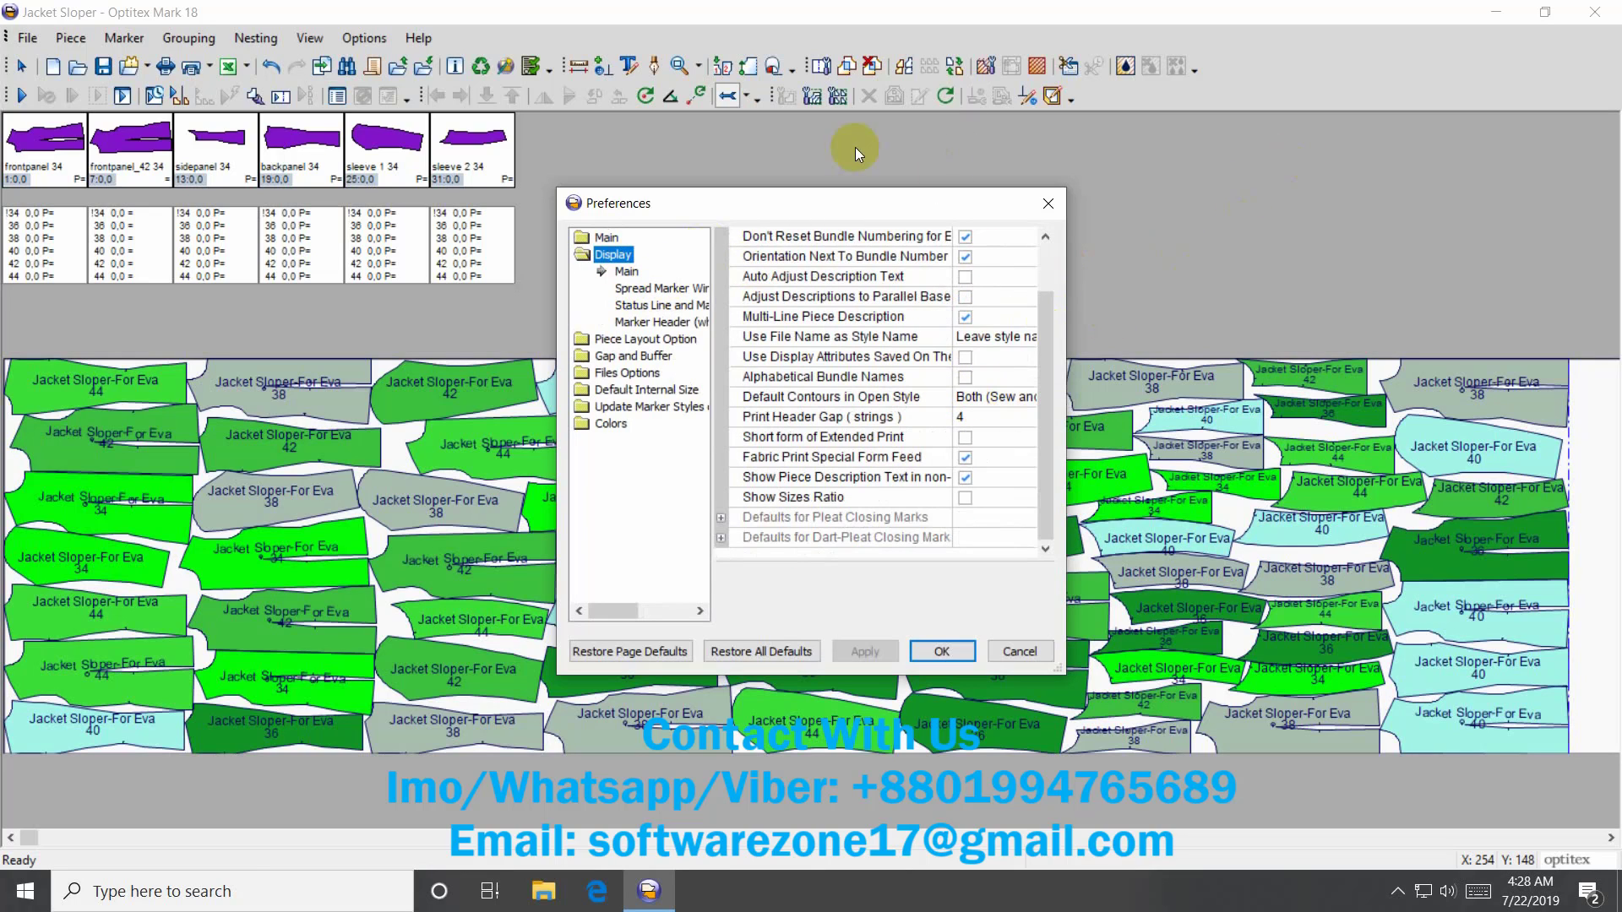
pyautogui.click(1046, 206)
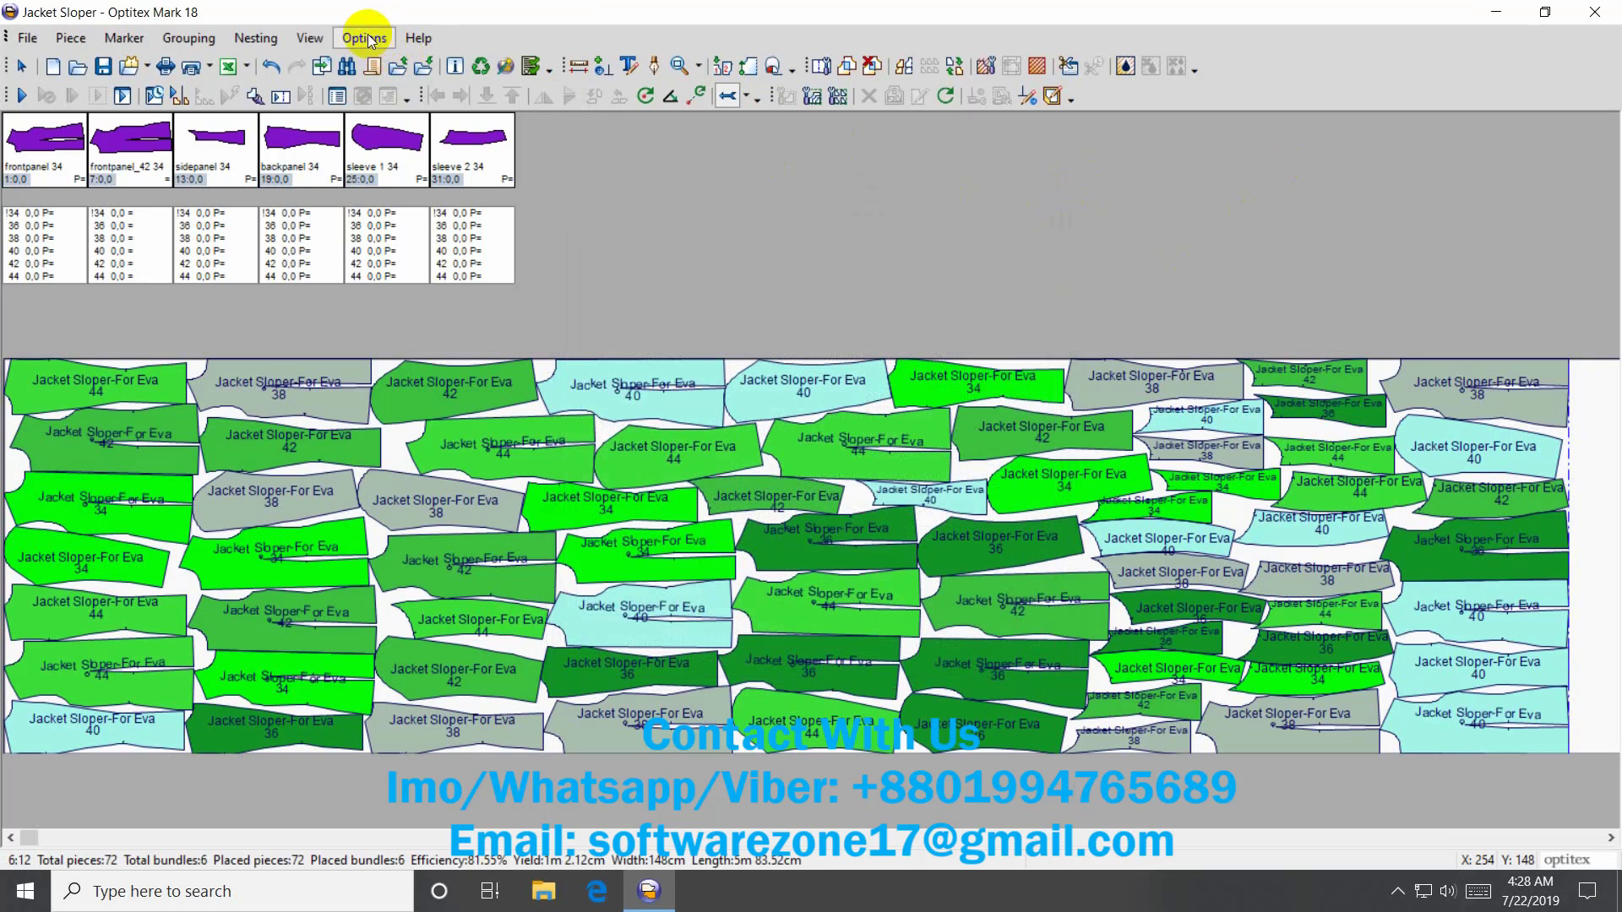
# - Check the About Optitex Mark version details and dismiss them
pyautogui.click(418, 37)
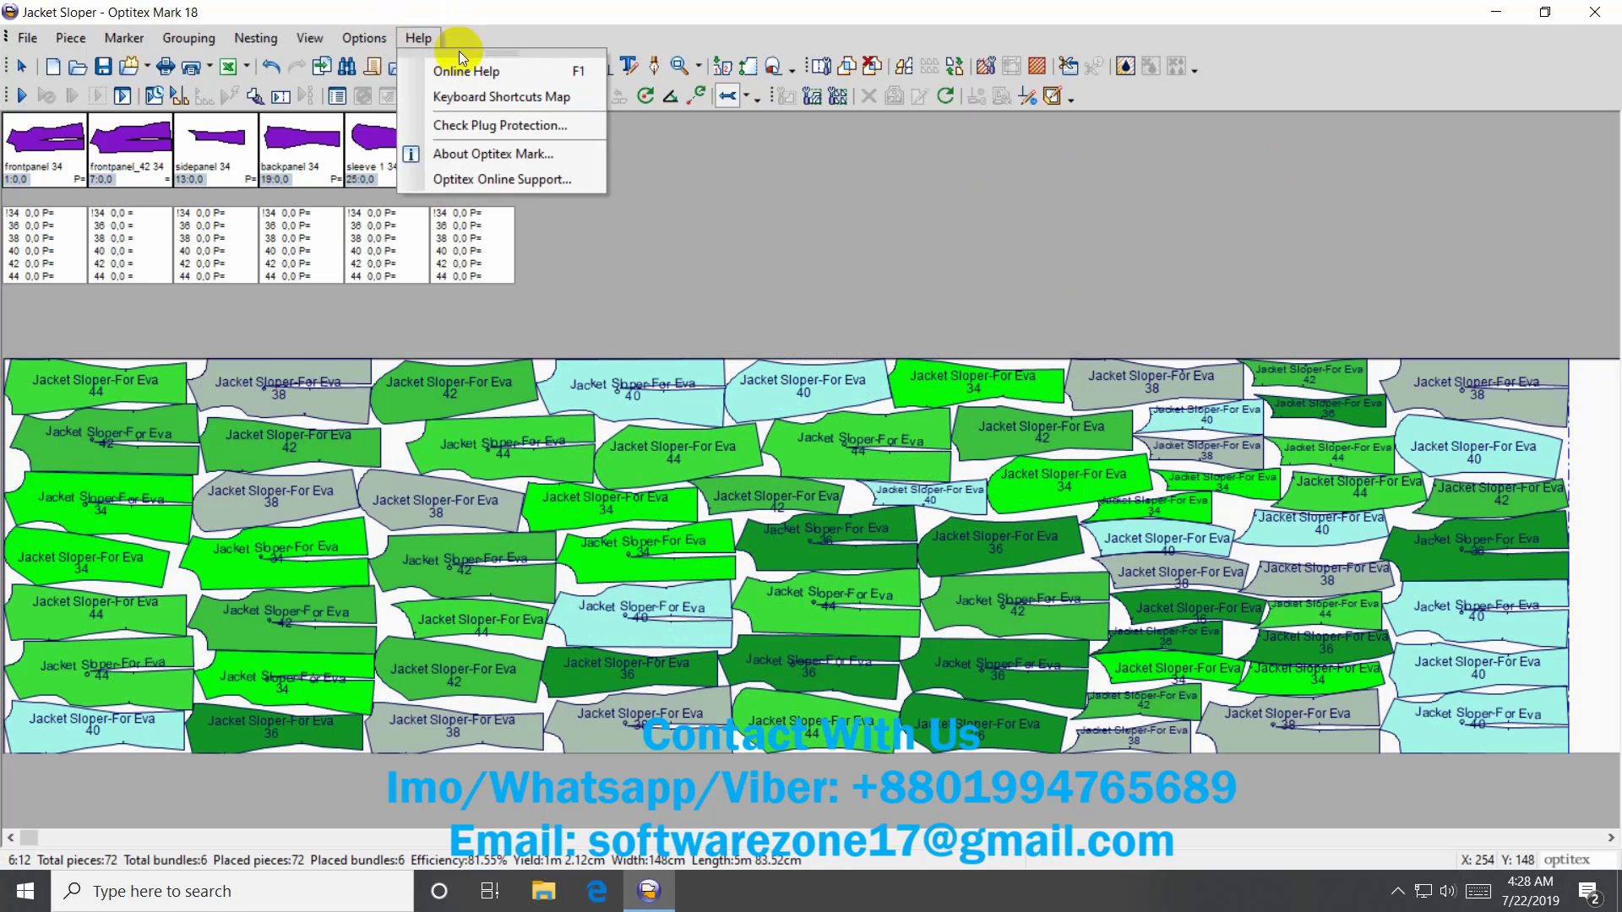
pyautogui.click(558, 152)
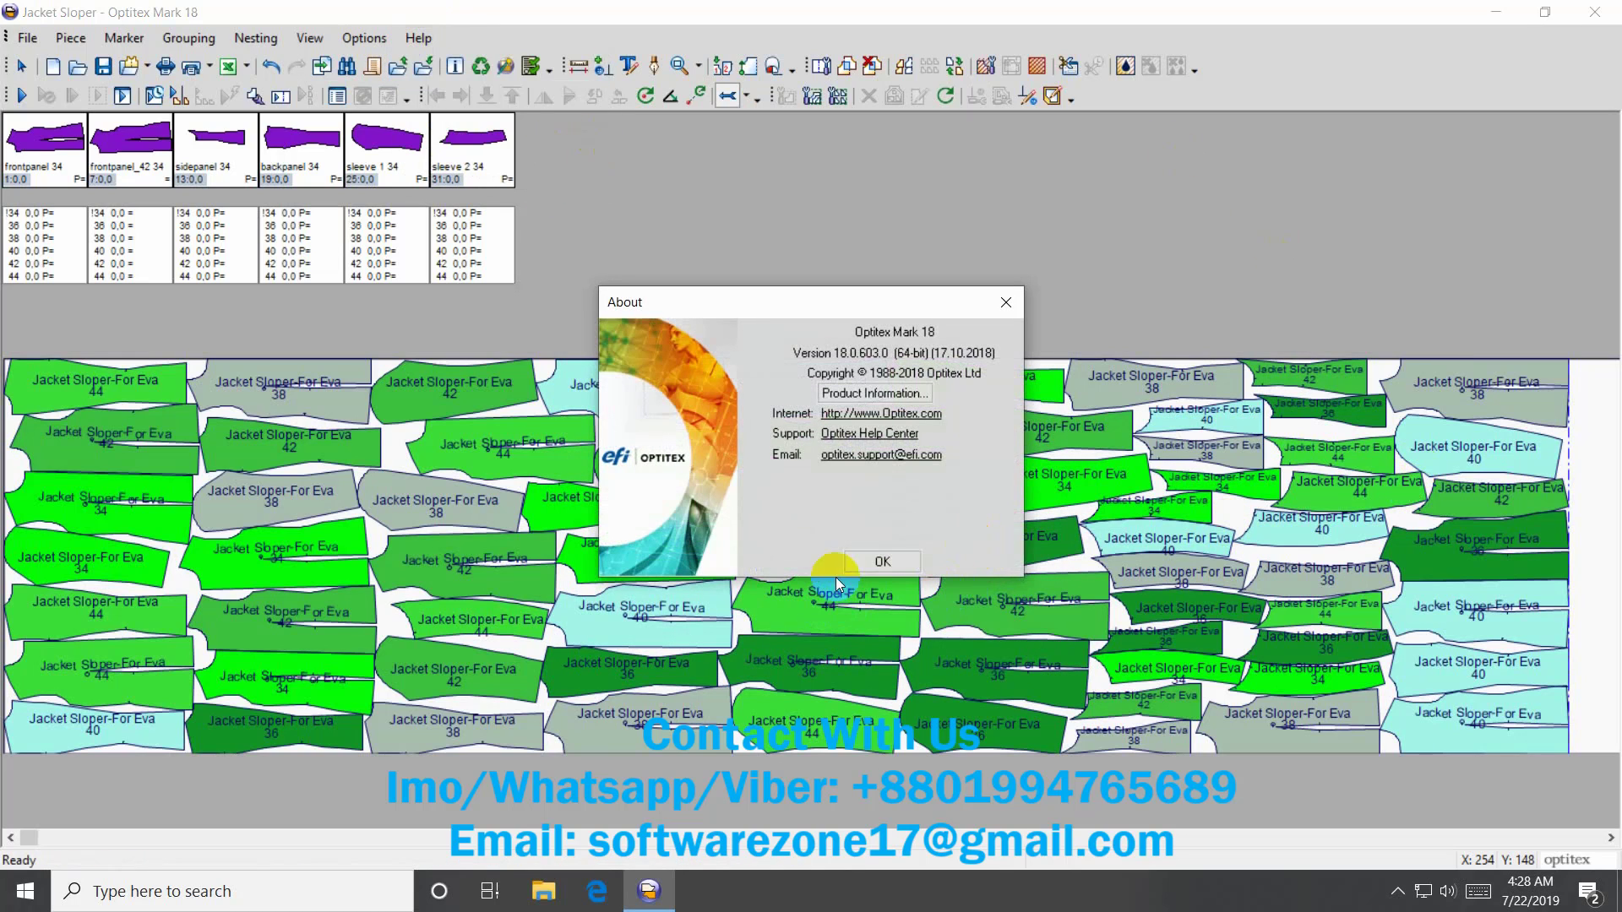
pyautogui.click(883, 559)
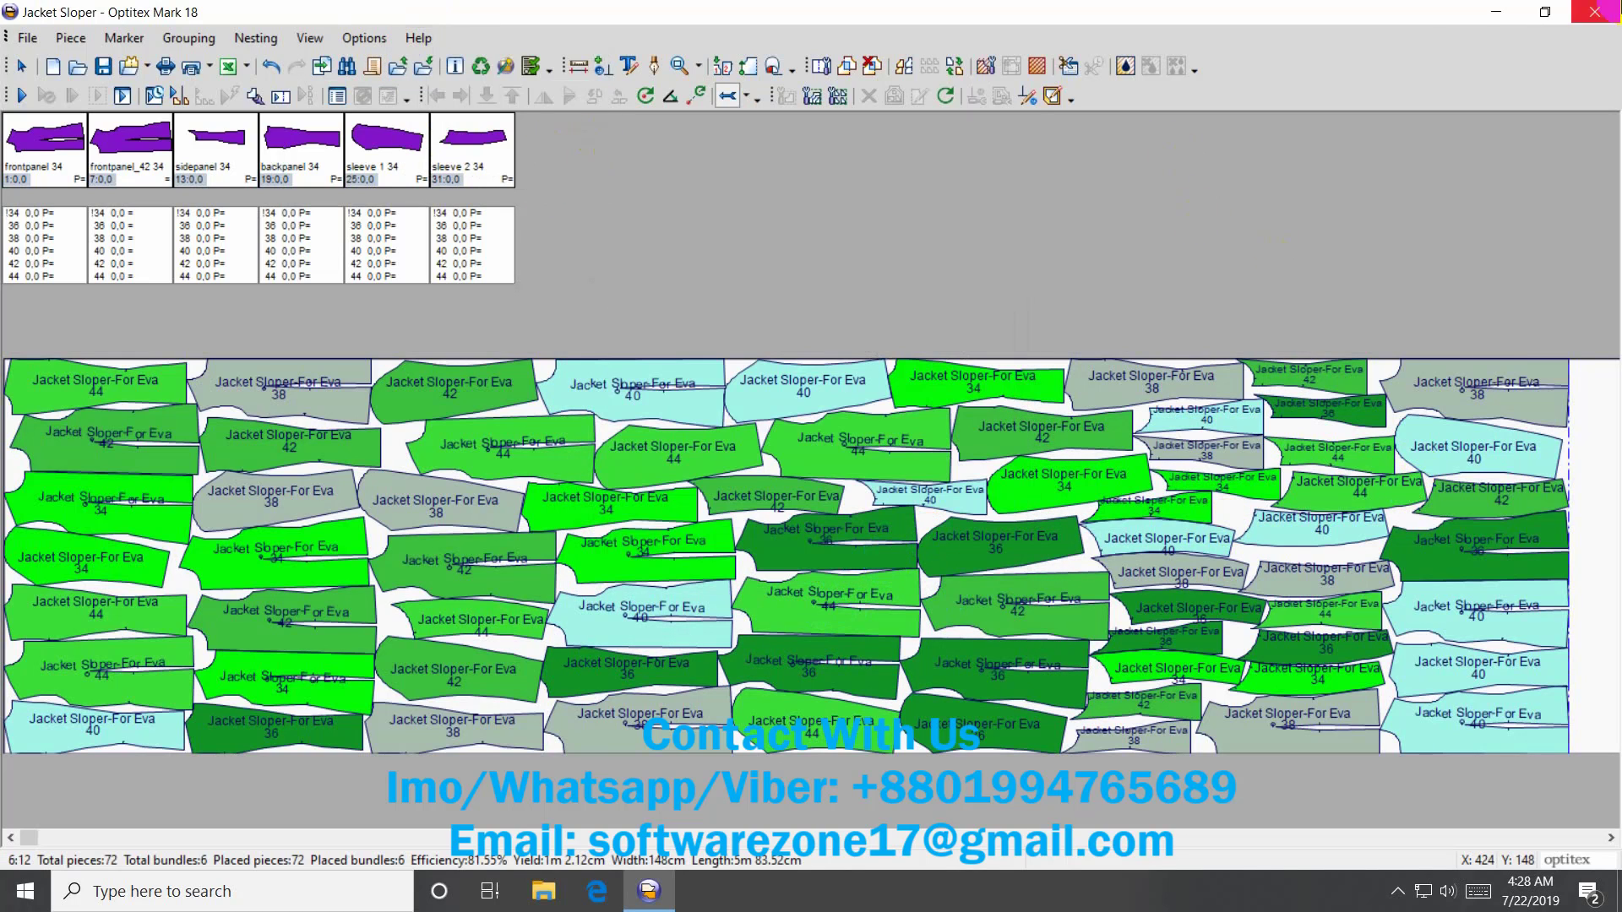
# - Minimize Mark and launch Avatar Editor 18 from its desktop shortcut
pyautogui.click(1494, 15)
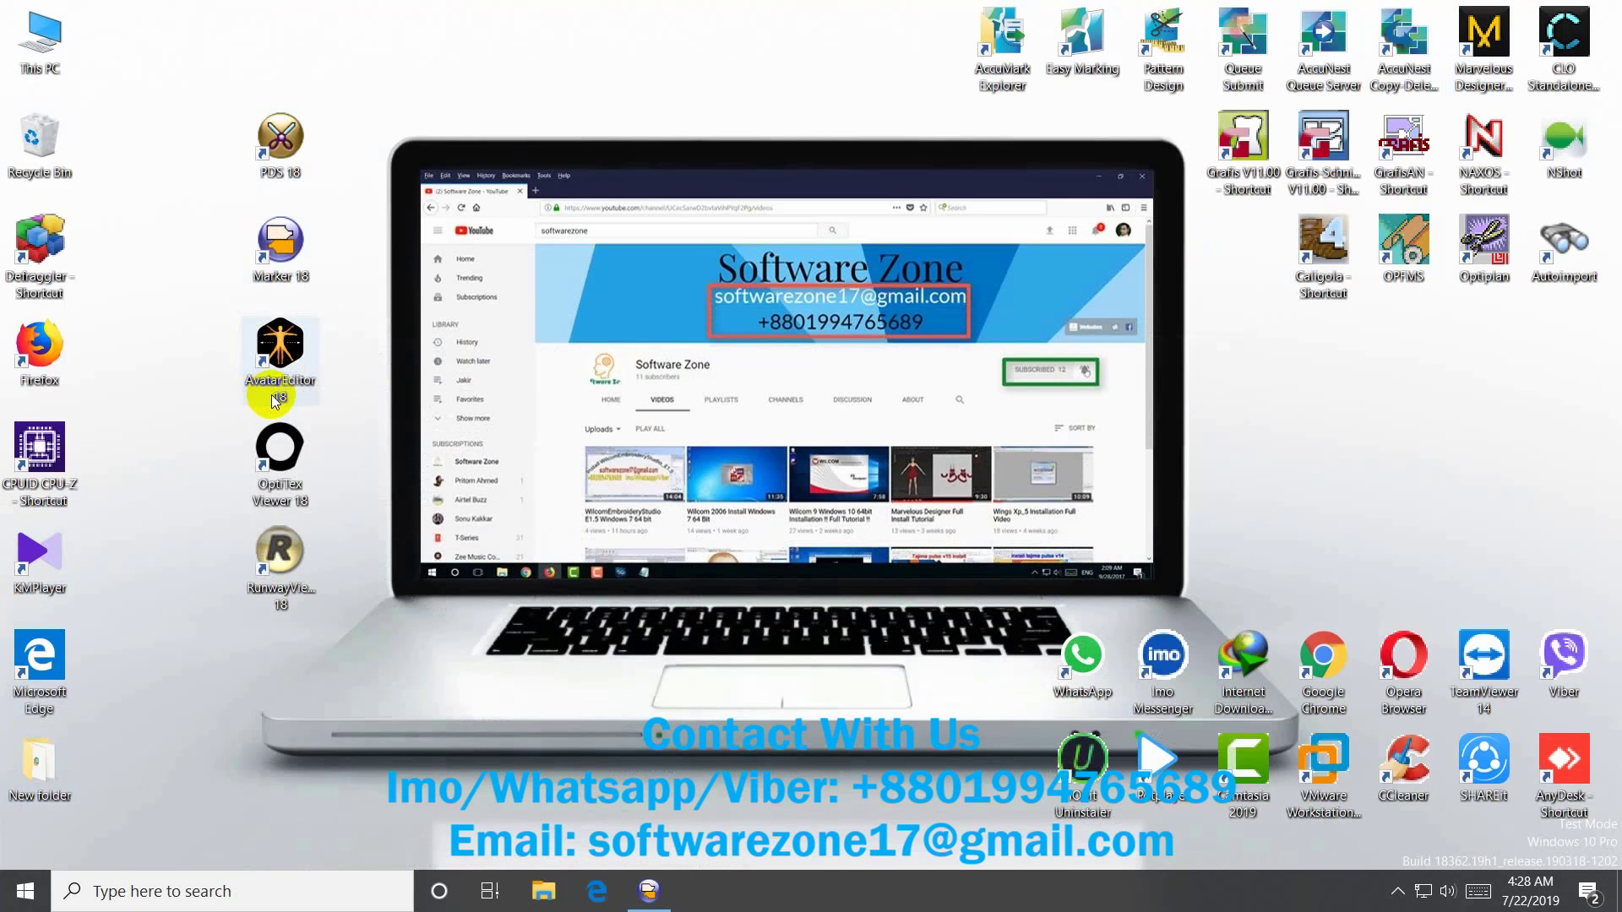
pyautogui.rightClick(306, 354)
pyautogui.click(414, 279)
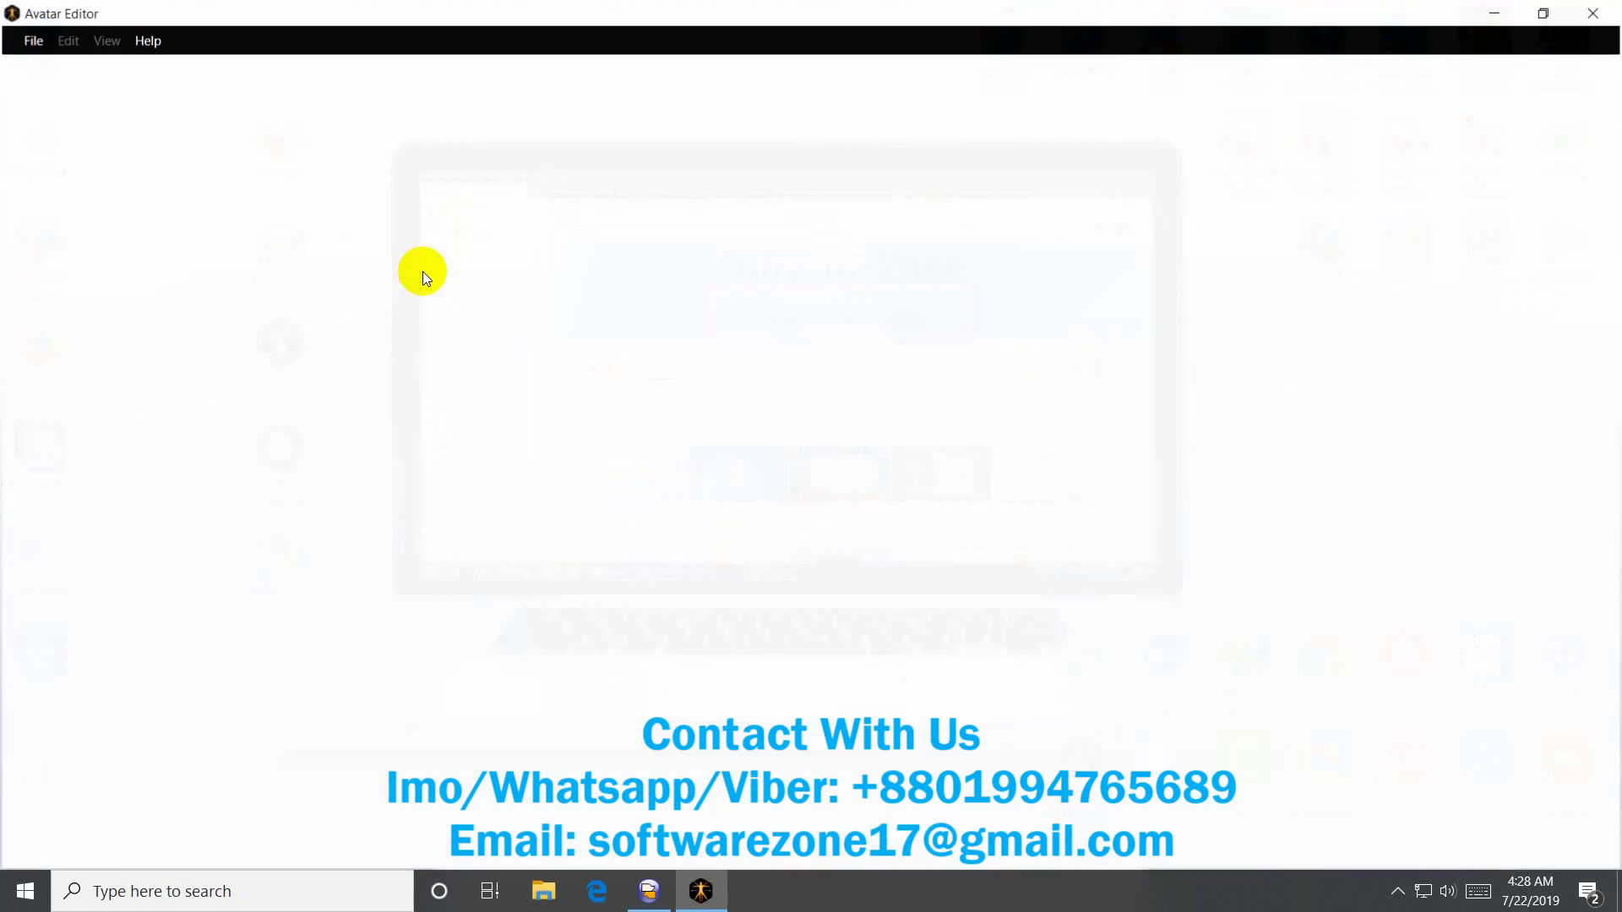
# - Open the Bed model from the File menu
pyautogui.click(32, 39)
pyautogui.click(118, 69)
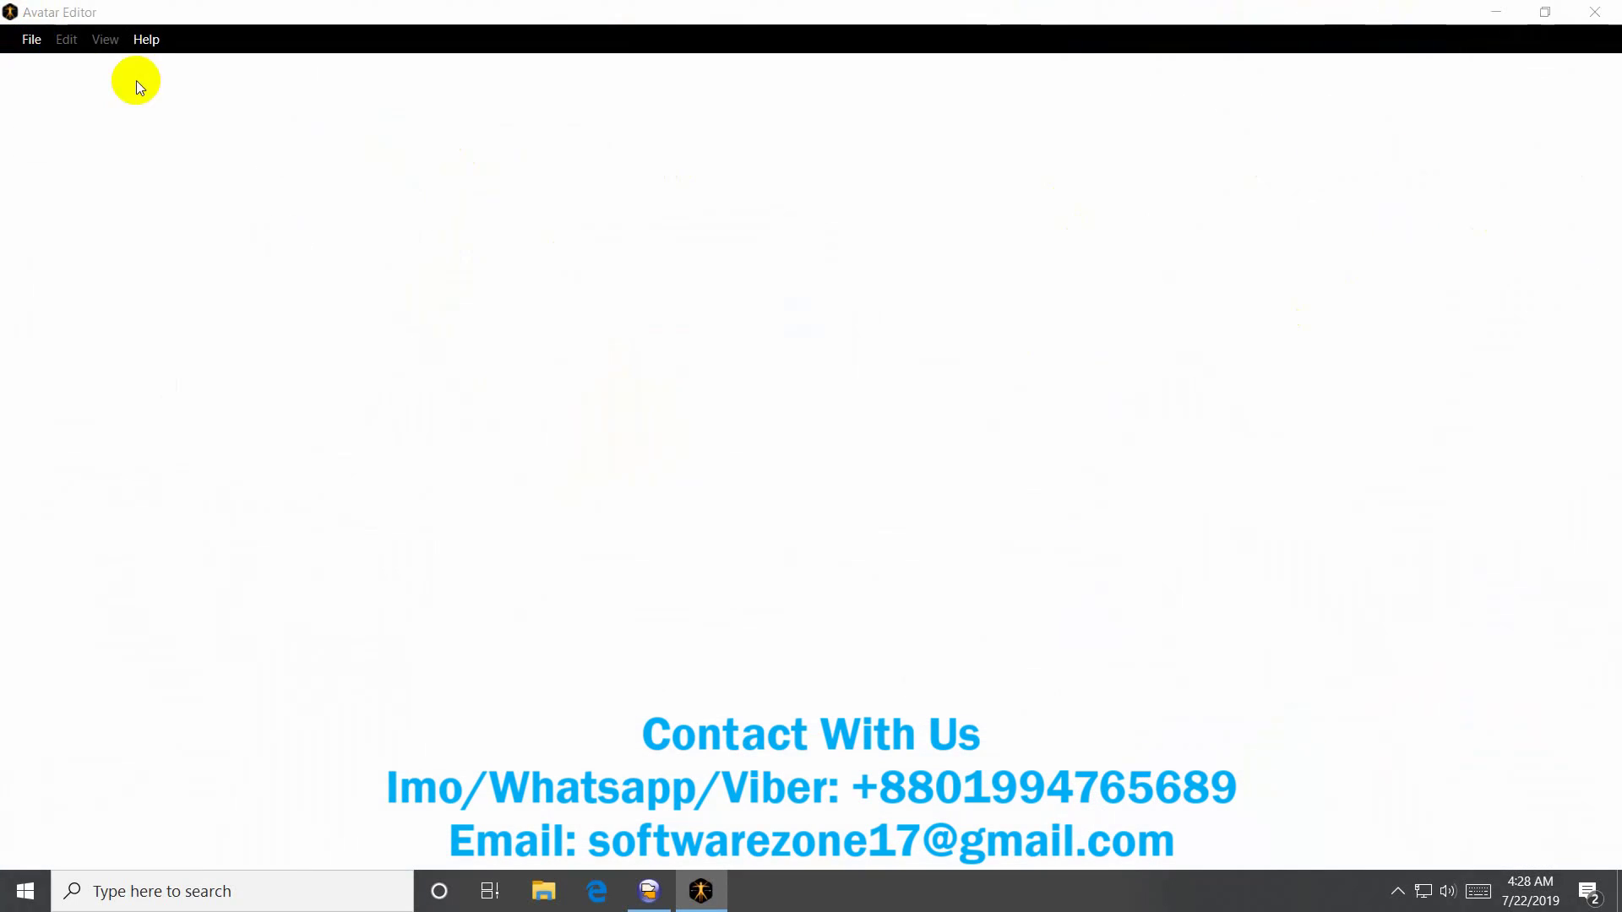
pyautogui.doubleClick(500, 162)
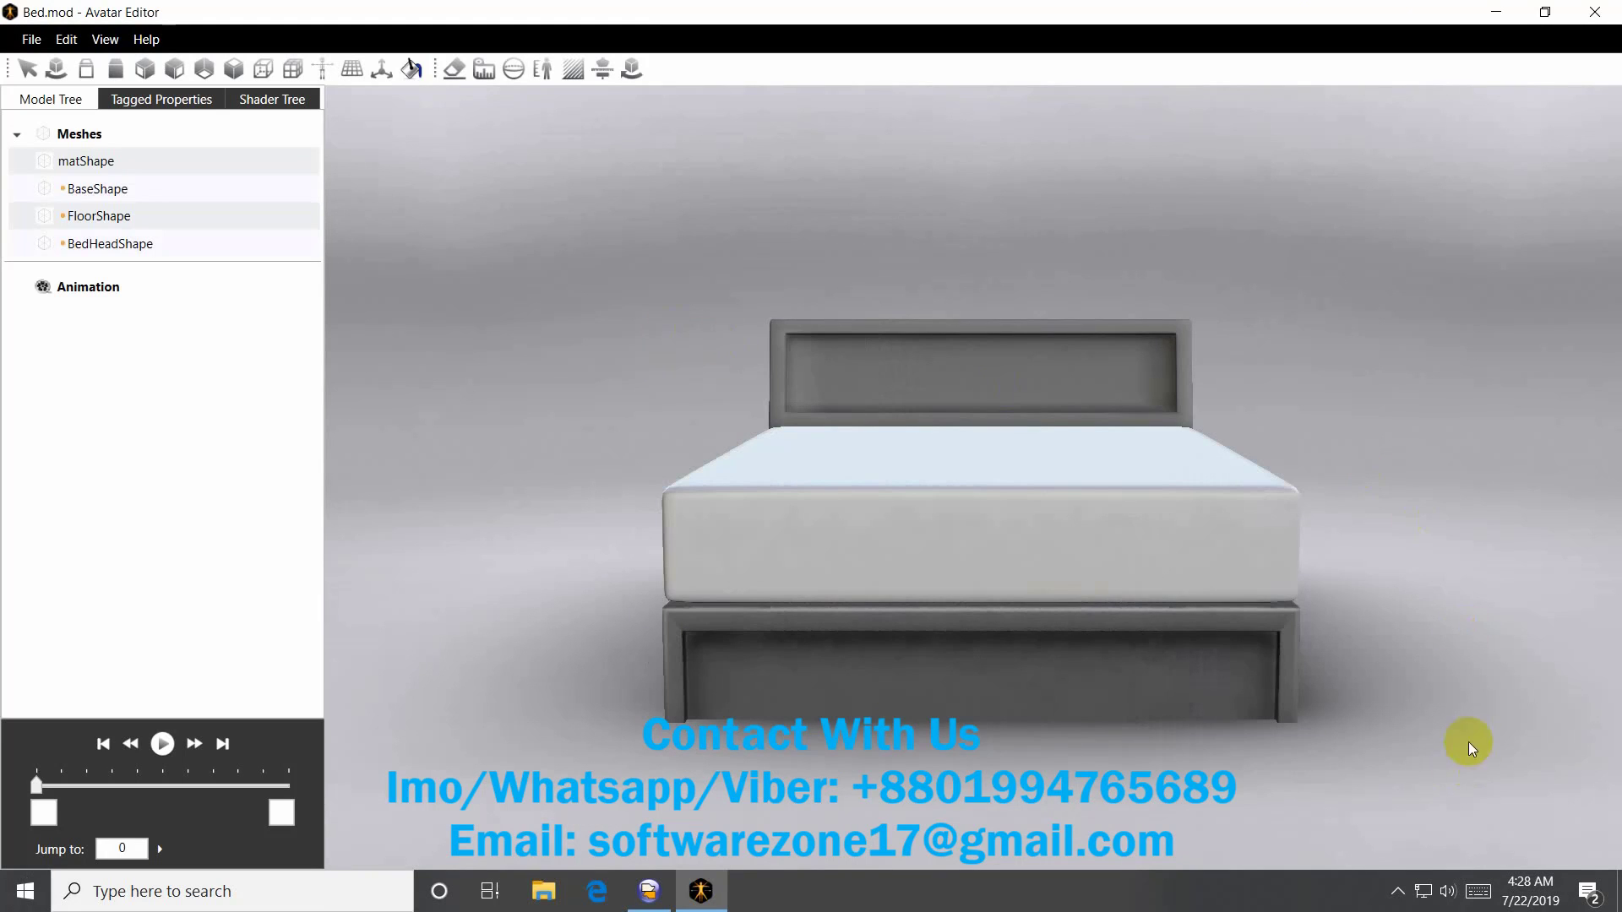
# - Check version 18.0.603.0, then show the Bed morphs: Height 30.01, Depth 200, Width 160
pyautogui.moveTo(1122, 524)
pyautogui.mouseDown()
pyautogui.moveTo(543, 489)
pyautogui.moveTo(778, 554)
pyautogui.moveTo(1197, 539)
pyautogui.moveTo(1159, 543)
pyautogui.mouseUp()
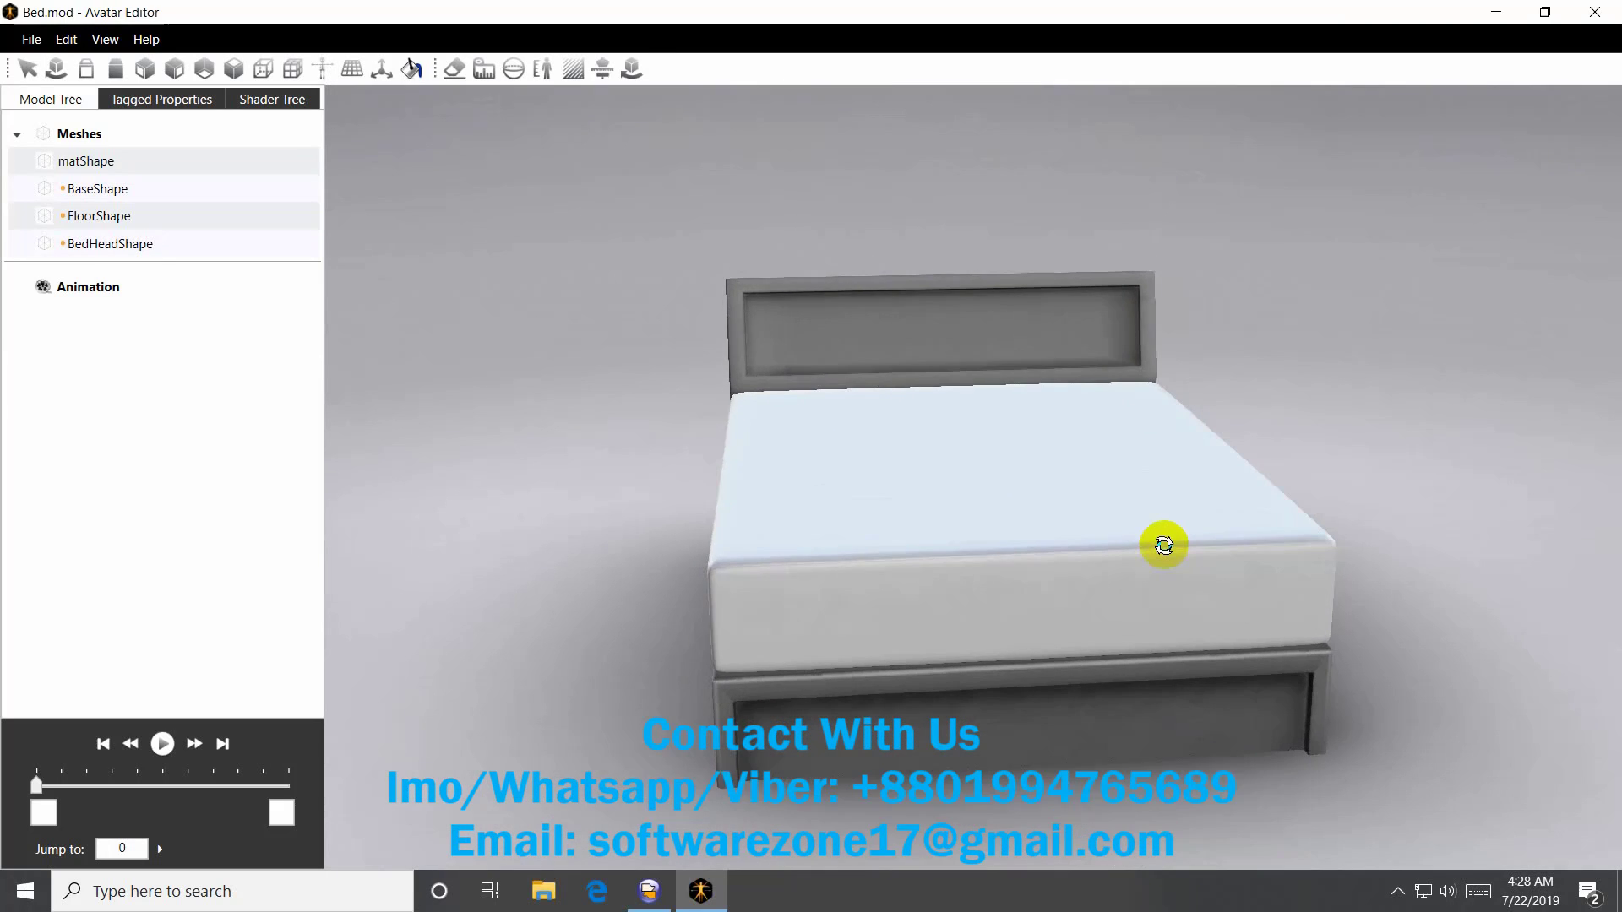
pyautogui.click(156, 42)
pyautogui.click(229, 99)
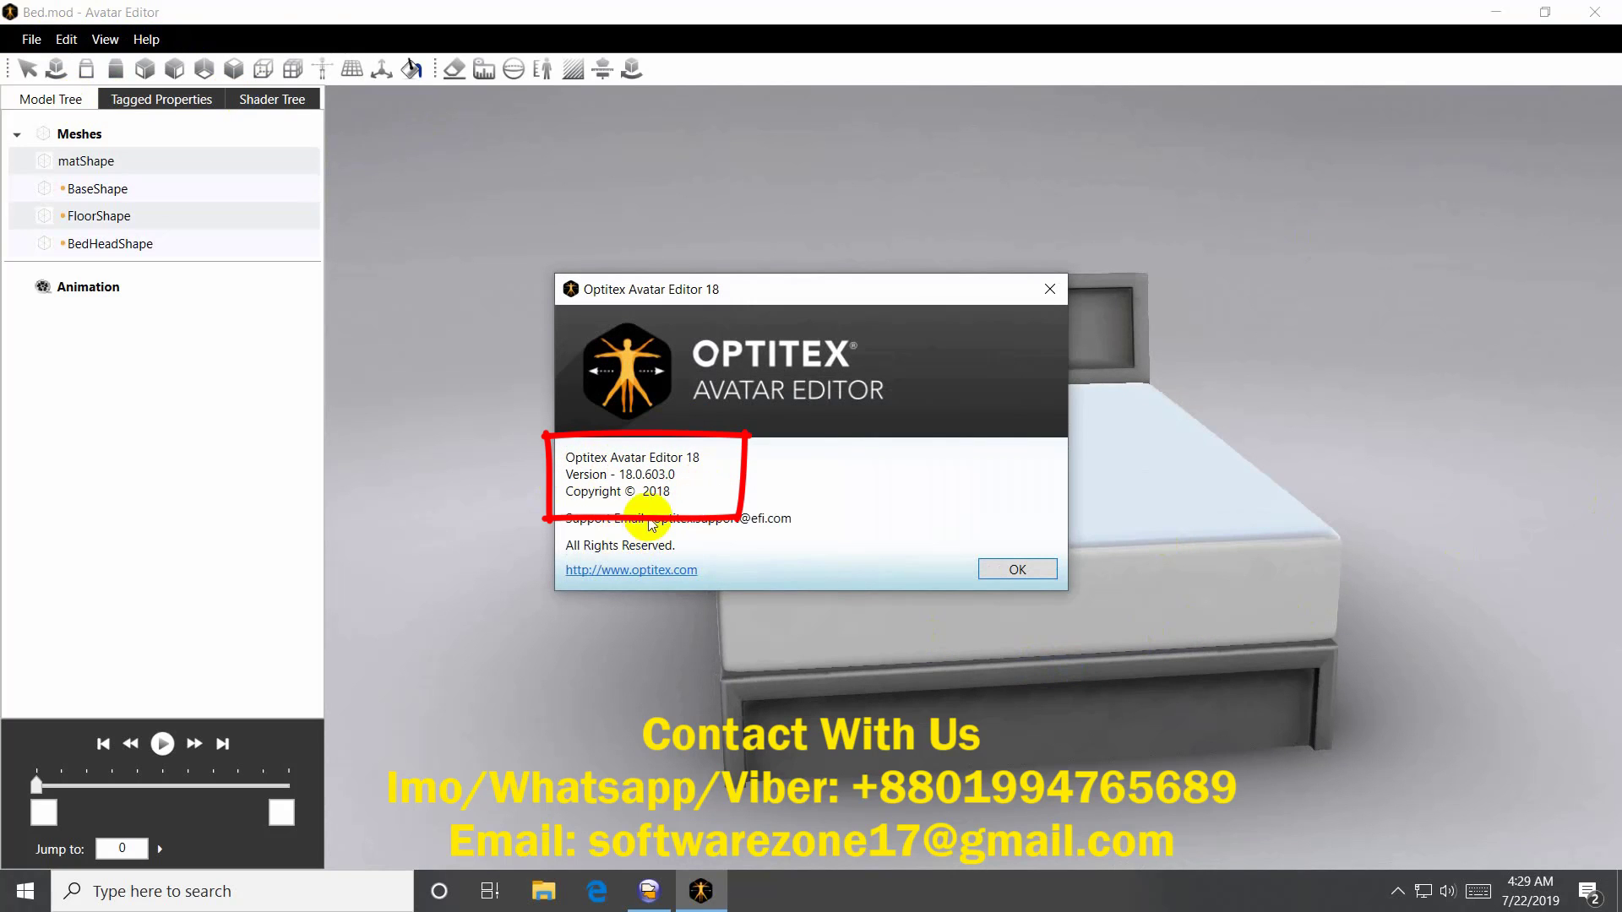
pyautogui.click(1017, 568)
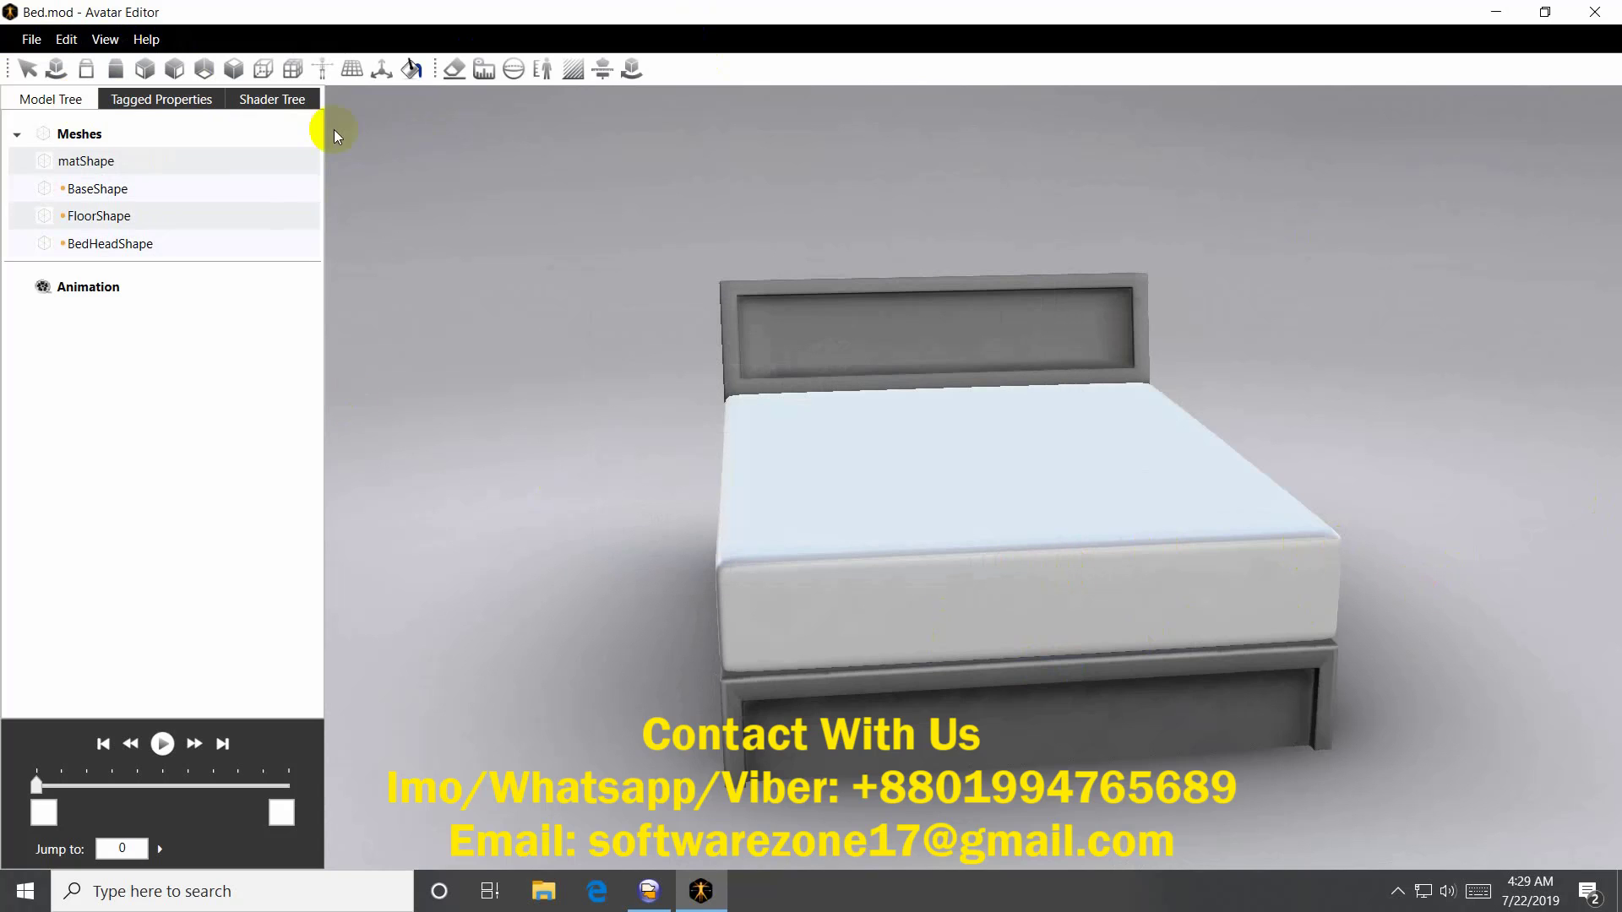
pyautogui.click(135, 100)
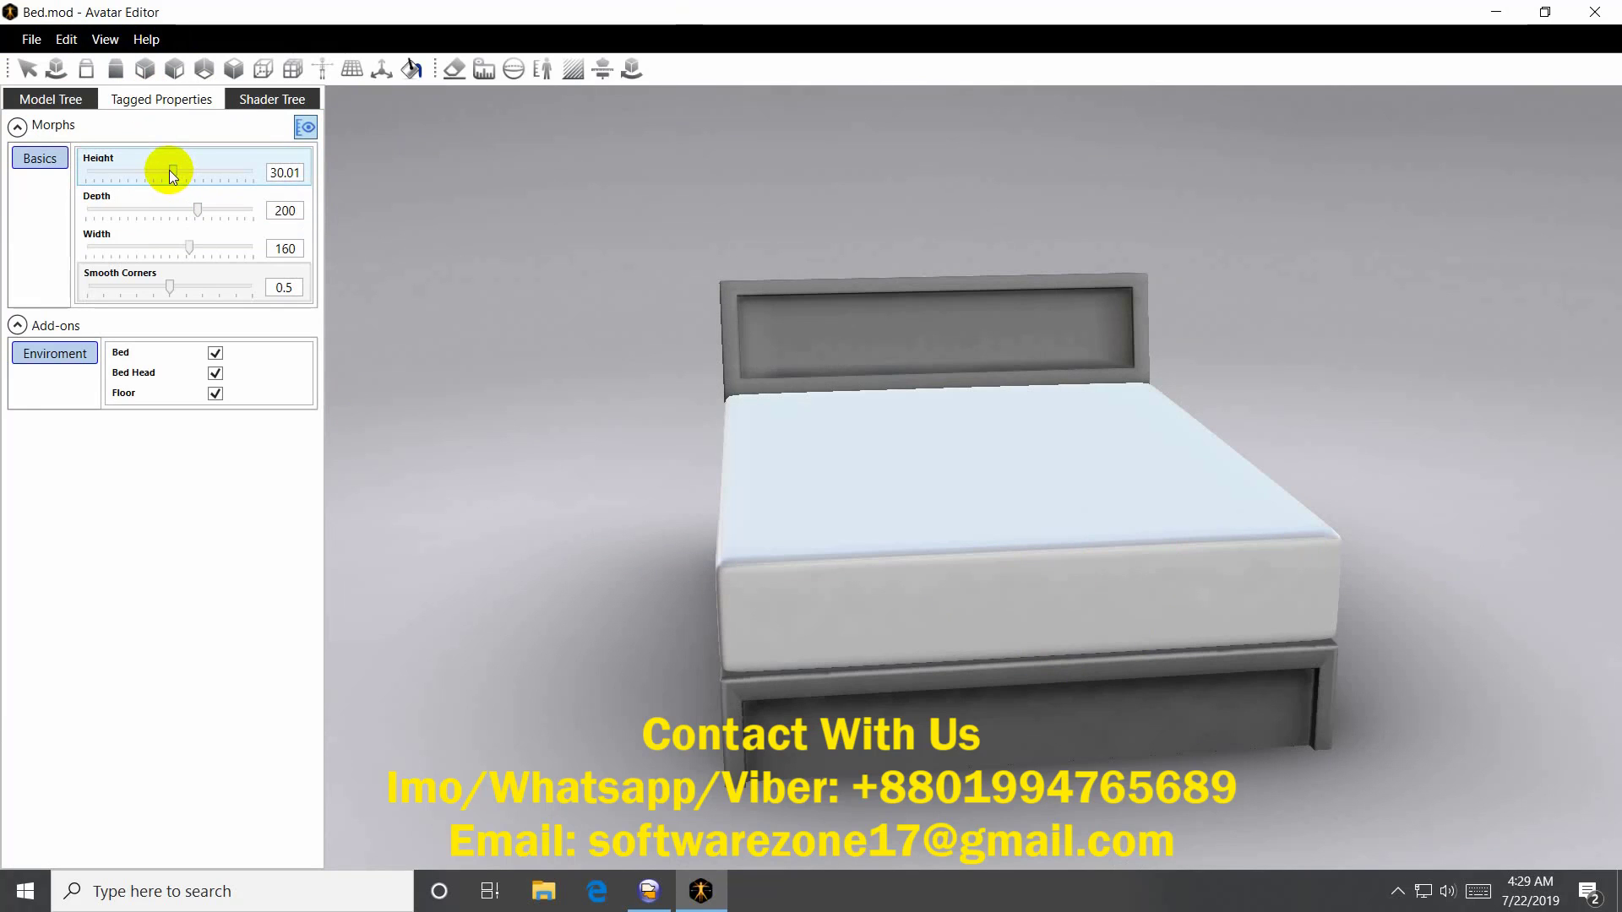
# - Set the Bed's Height morph to 31.16 and Smooth Corners to 0.4, then orbit and zoom to inspect it
pyautogui.moveTo(171, 170)
pyautogui.mouseDown()
pyautogui.moveTo(156, 176)
pyautogui.moveTo(177, 174)
pyautogui.moveTo(172, 220)
pyautogui.moveTo(102, 217)
pyautogui.moveTo(290, 169)
pyautogui.moveTo(206, 235)
pyautogui.moveTo(87, 274)
pyautogui.moveTo(225, 217)
pyautogui.moveTo(239, 236)
pyautogui.moveTo(188, 253)
pyautogui.moveTo(291, 253)
pyautogui.moveTo(23, 295)
pyautogui.moveTo(427, 266)
pyautogui.moveTo(119, 290)
pyautogui.moveTo(164, 291)
pyautogui.moveTo(145, 294)
pyautogui.mouseUp()
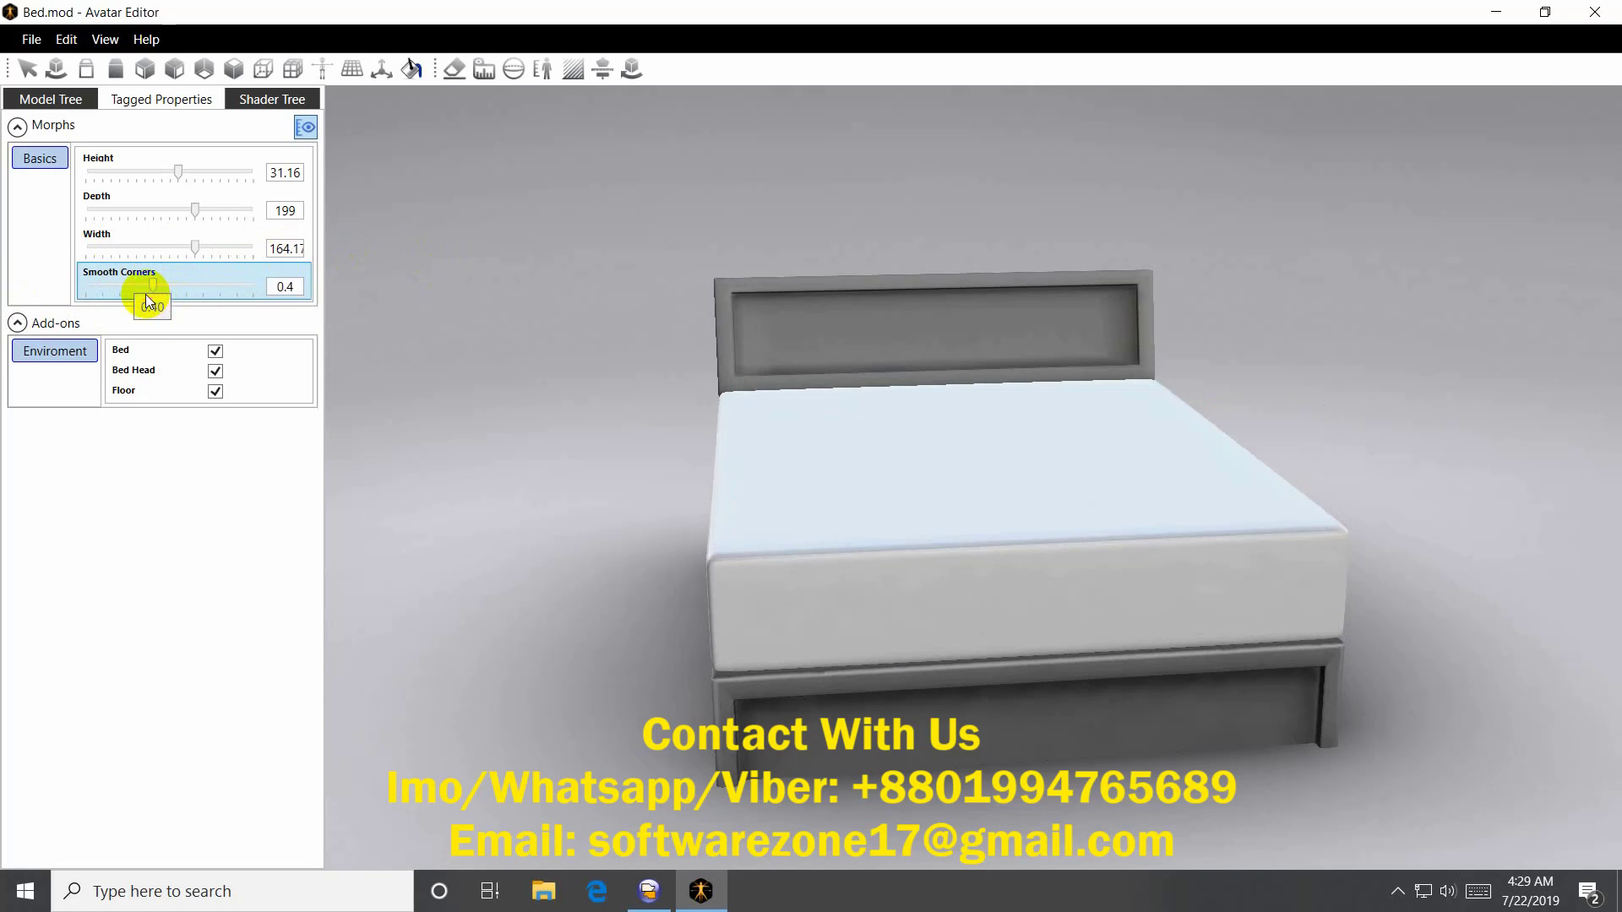
pyautogui.moveTo(1601, 710)
pyautogui.mouseDown(button='right')
pyautogui.moveTo(1131, 547)
pyautogui.moveTo(970, 742)
pyautogui.moveTo(904, 676)
pyautogui.mouseUp(button='right')
pyautogui.scroll(5, 904, 676)
pyautogui.scroll(-5, 909, 671)
pyautogui.moveTo(821, 337)
pyautogui.mouseDown(button='right')
pyautogui.moveTo(669, 275)
pyautogui.moveTo(507, 169)
pyautogui.moveTo(789, 344)
pyautogui.moveTo(762, 249)
pyautogui.moveTo(666, 225)
pyautogui.mouseUp(button='right')
pyautogui.scroll(5, 506, 177)
pyautogui.scroll(-2, 509, 179)
pyautogui.scroll(-3, 554, 211)
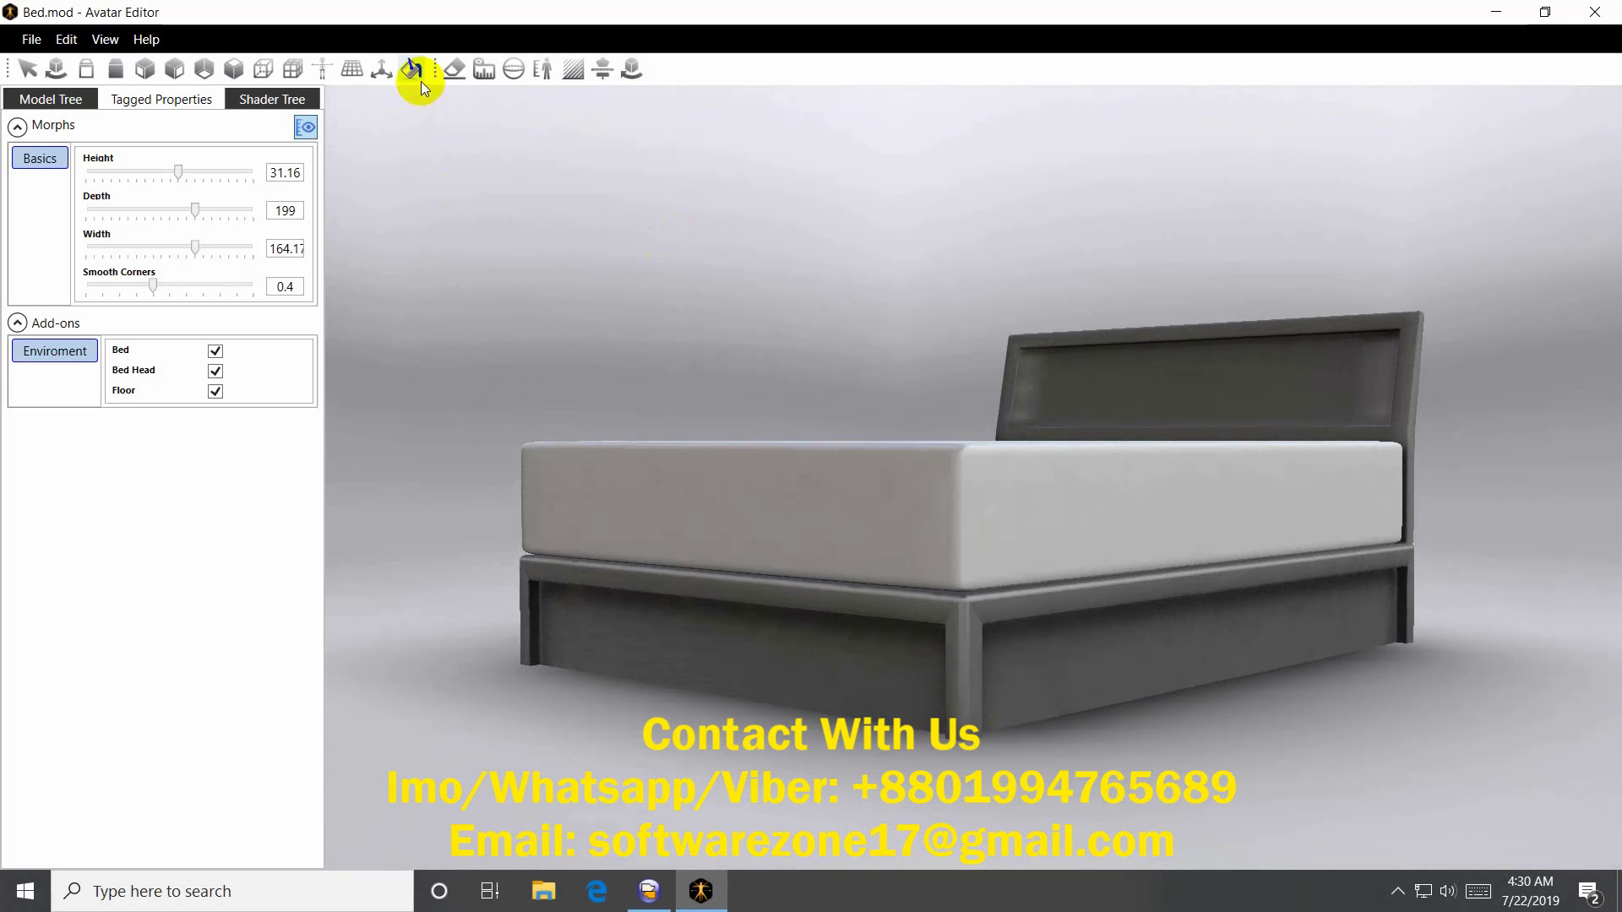
pyautogui.click(146, 39)
pyautogui.click(174, 98)
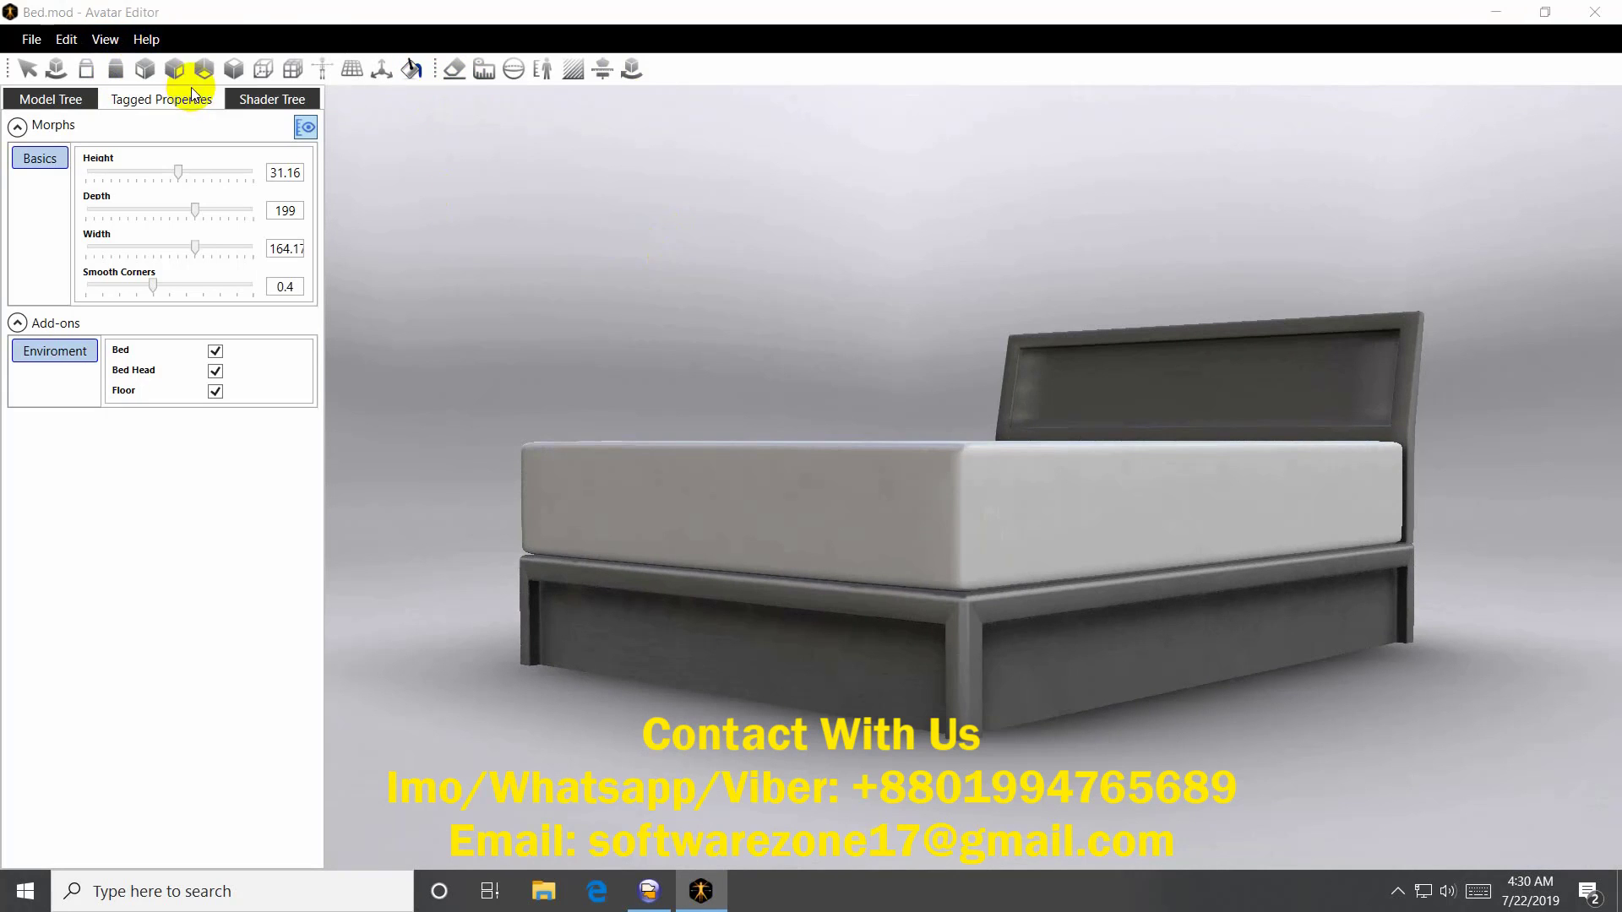
pyautogui.click(1037, 573)
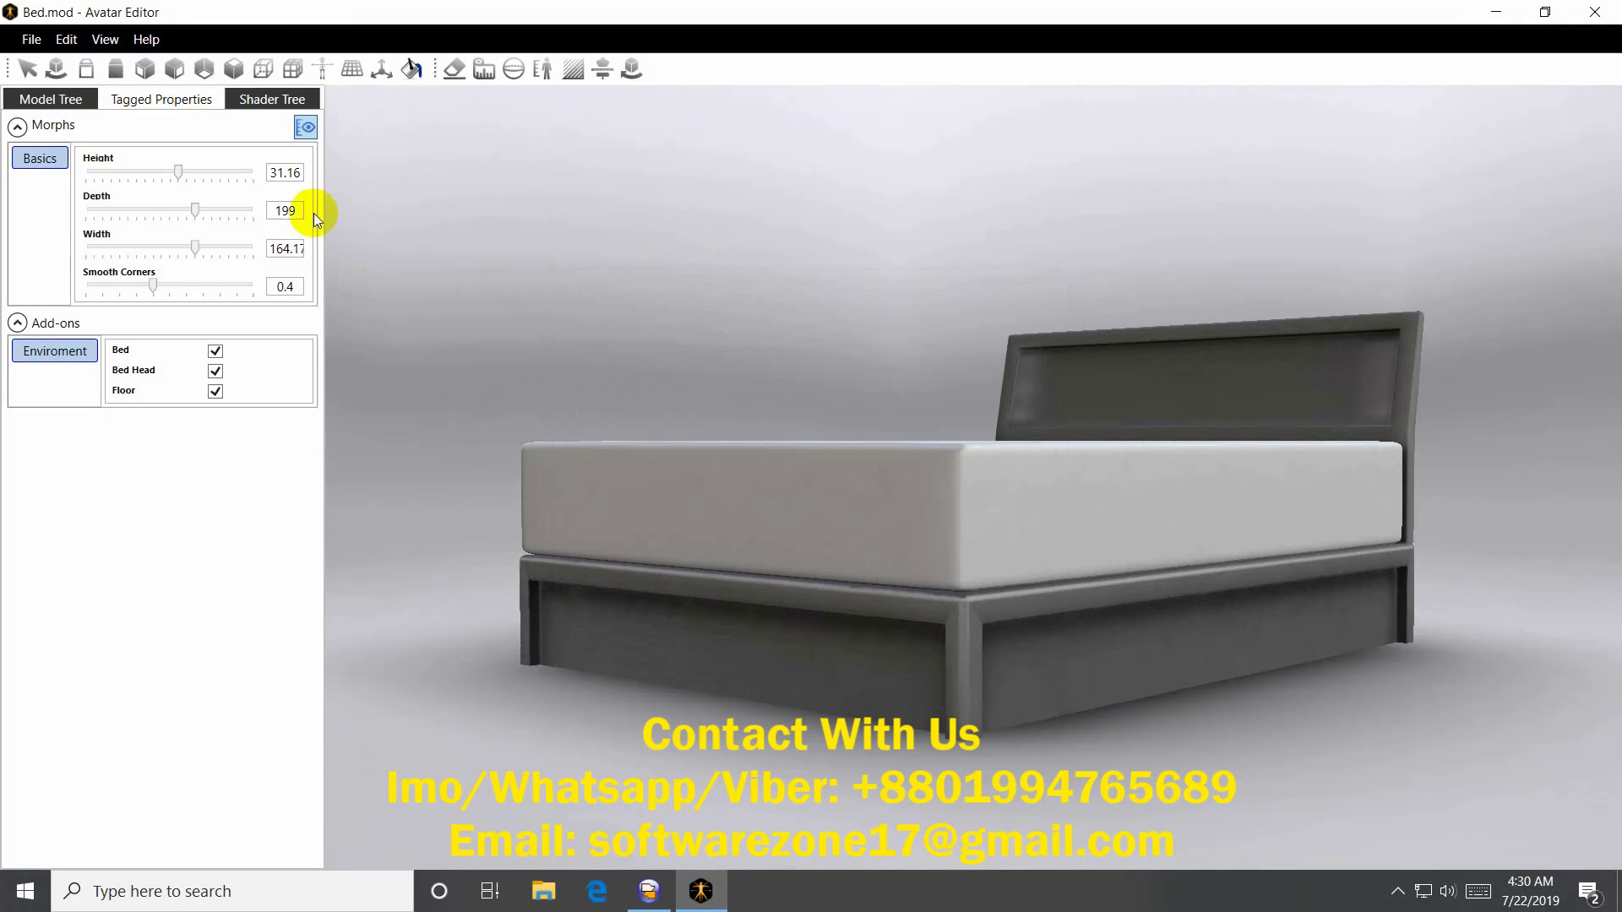
pyautogui.click(270, 103)
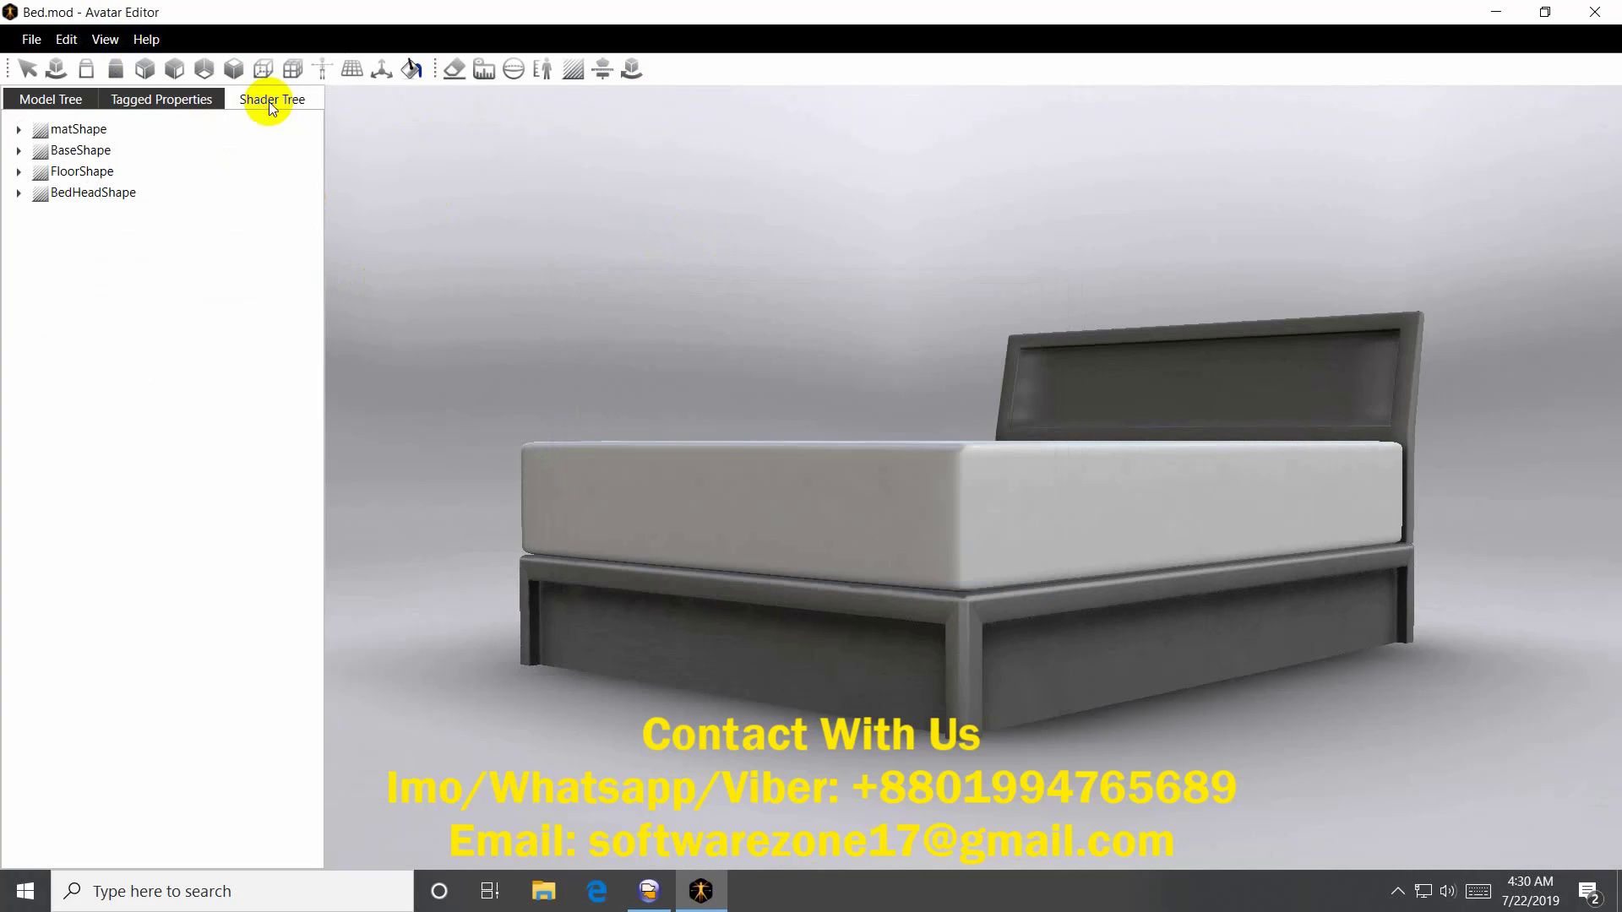
pyautogui.click(79, 101)
pyautogui.click(145, 99)
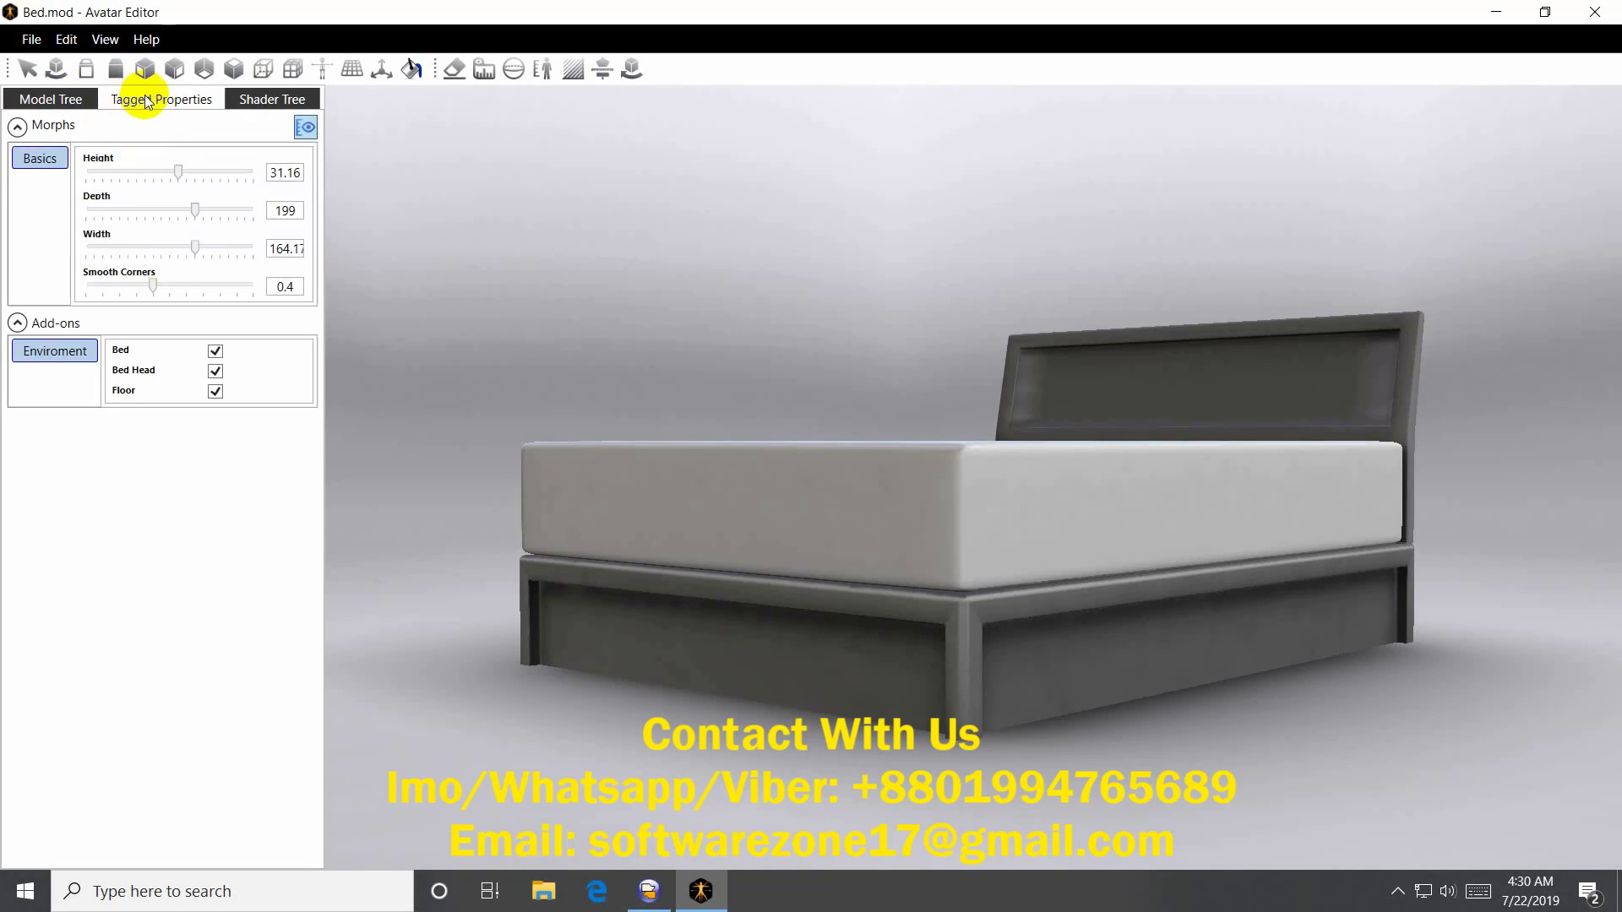
pyautogui.click(64, 41)
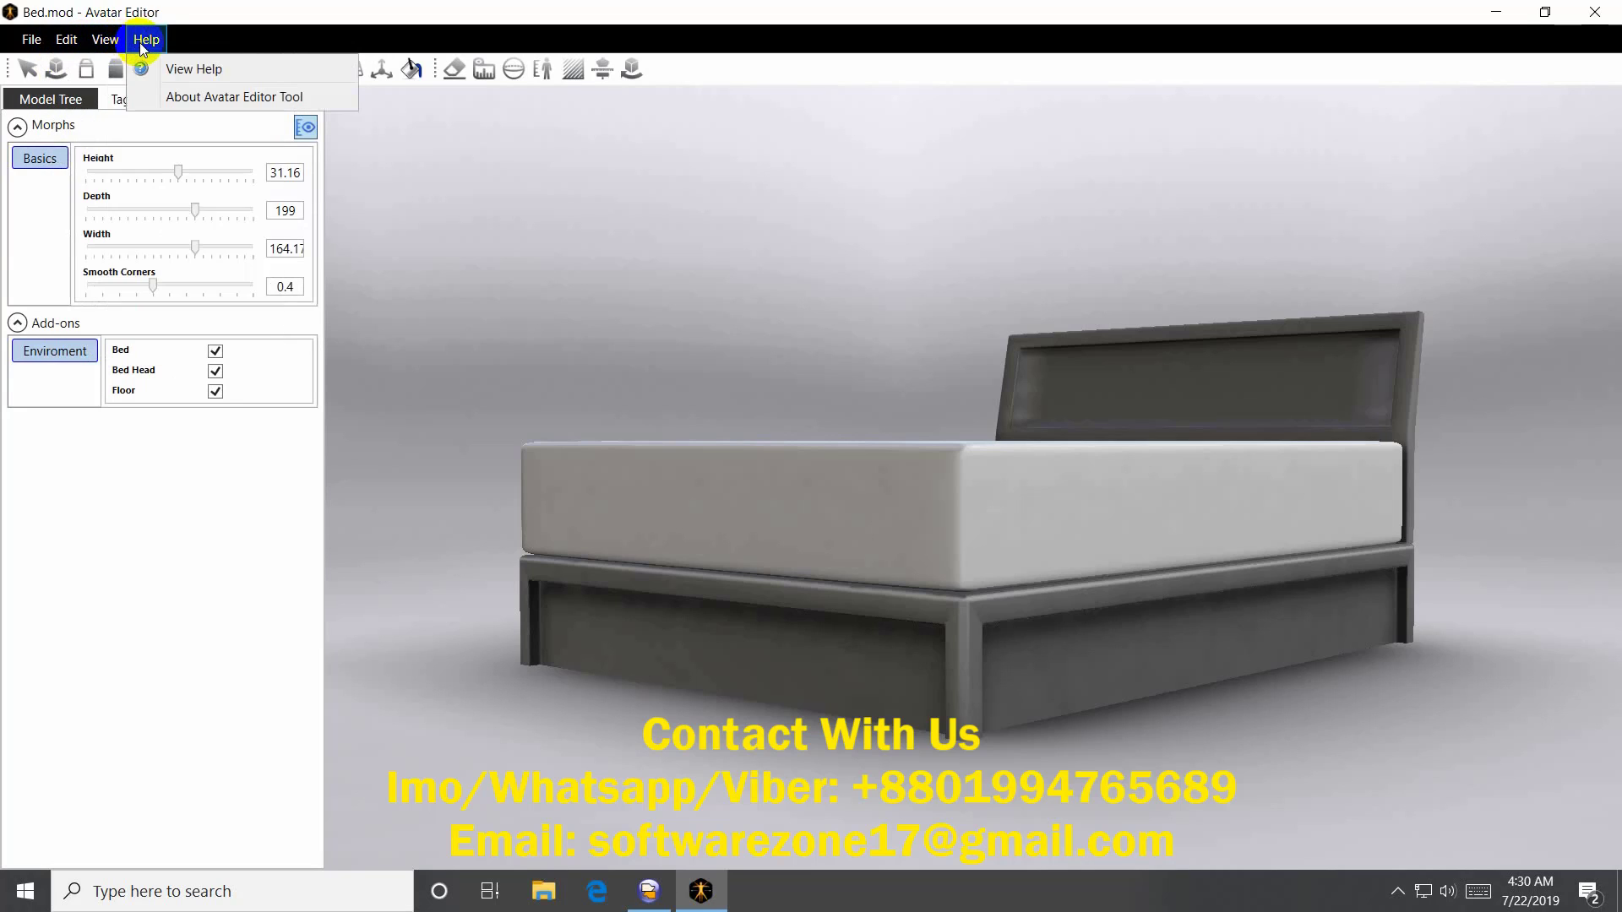
pyautogui.moveTo(146, 38)
pyautogui.click(1503, 13)
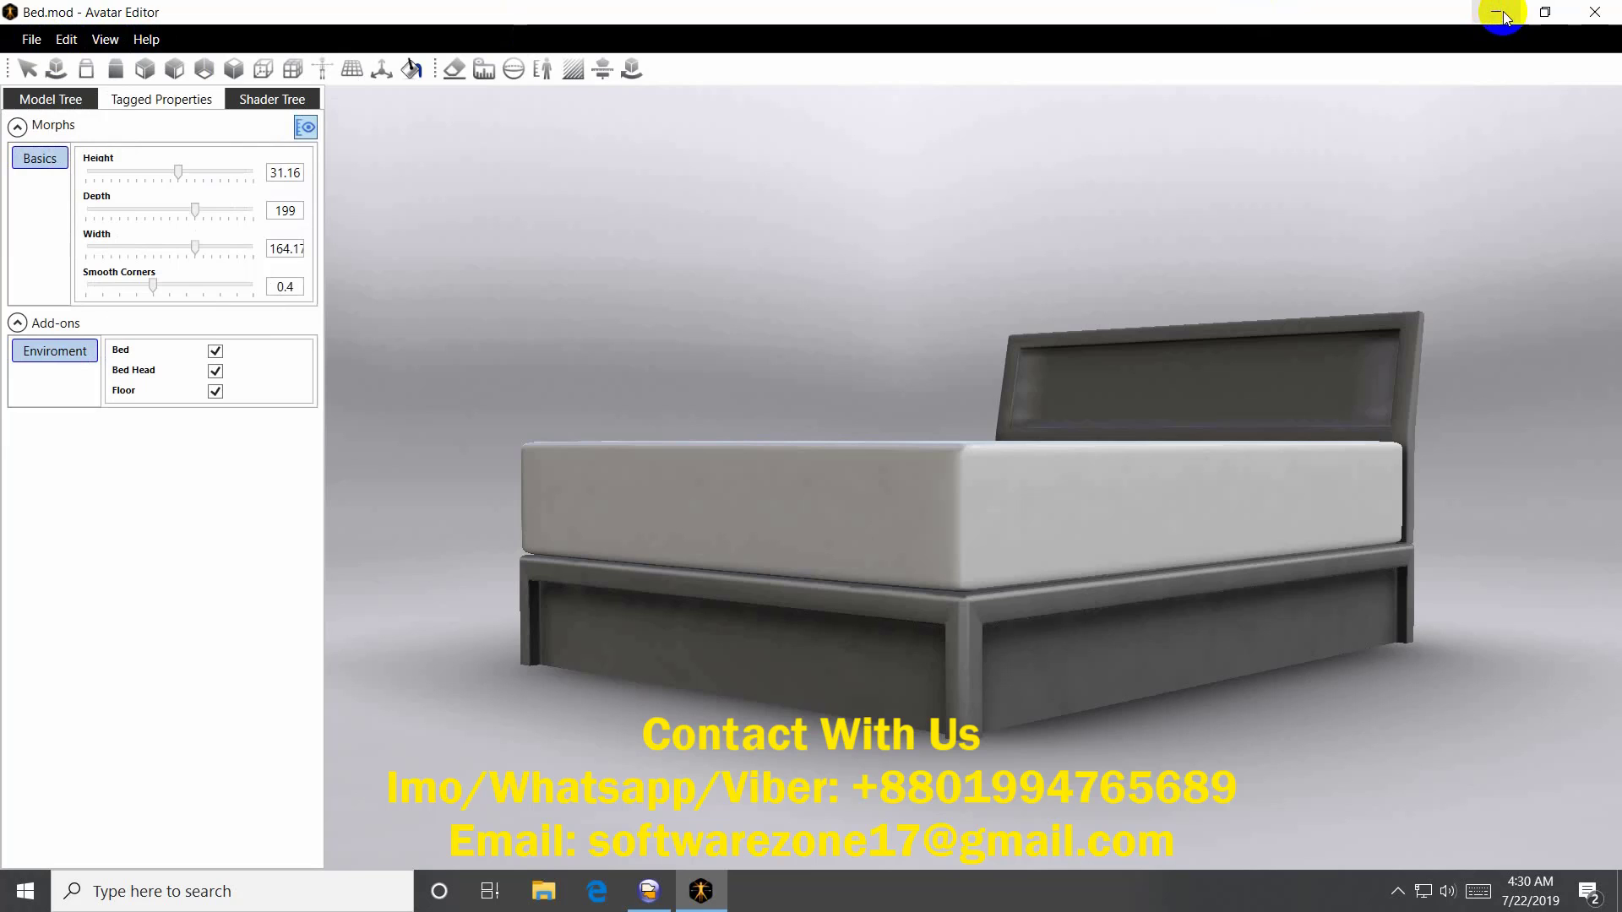